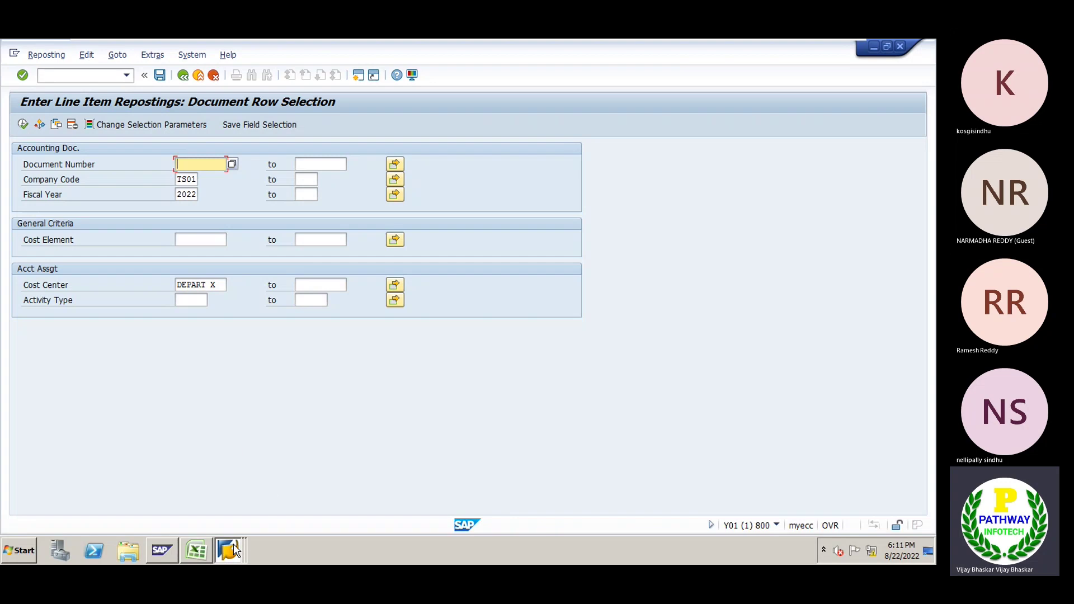
Check the number of the displayed accounting document and enter 18 as the document number in the line item repostings selection
{"action": "mouse_move", "coordinate": [233, 544]}
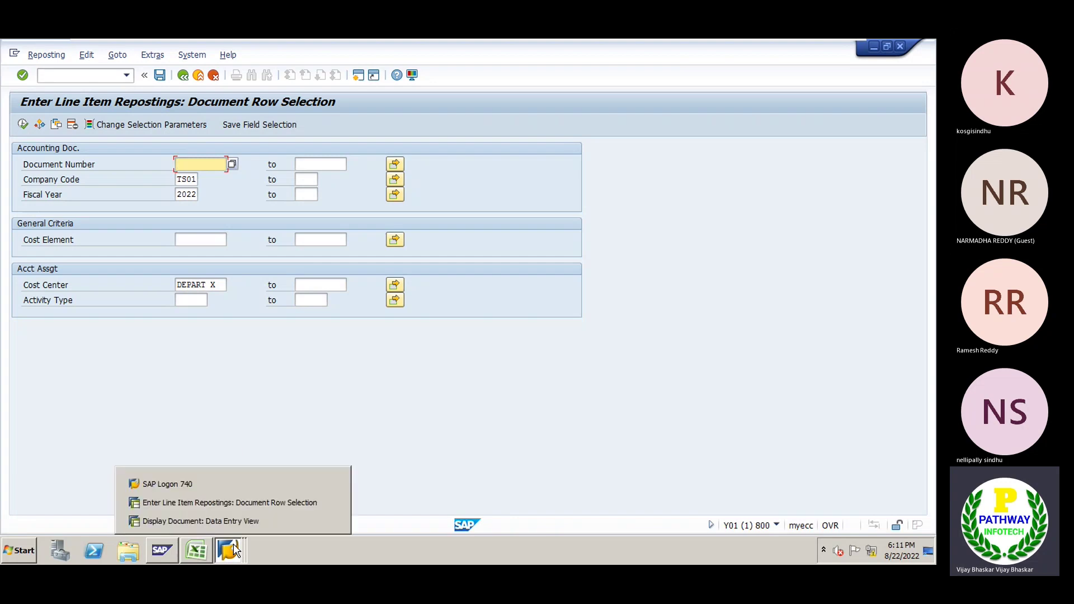
{"action": "left_click", "coordinate": [201, 521]}
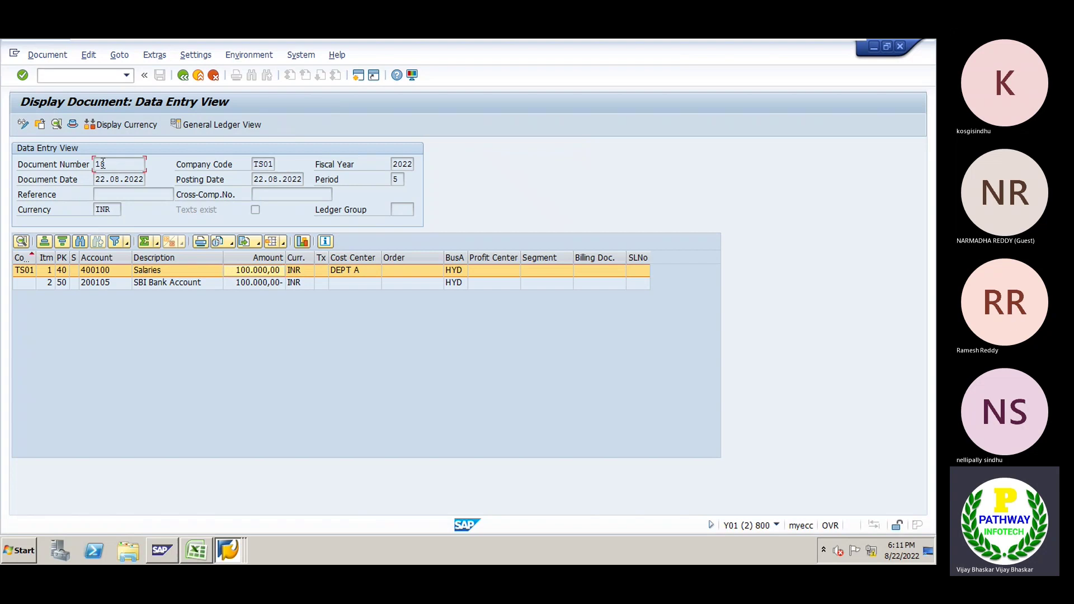
{"action": "mouse_move", "coordinate": [230, 550]}
{"action": "left_click", "coordinate": [226, 505]}
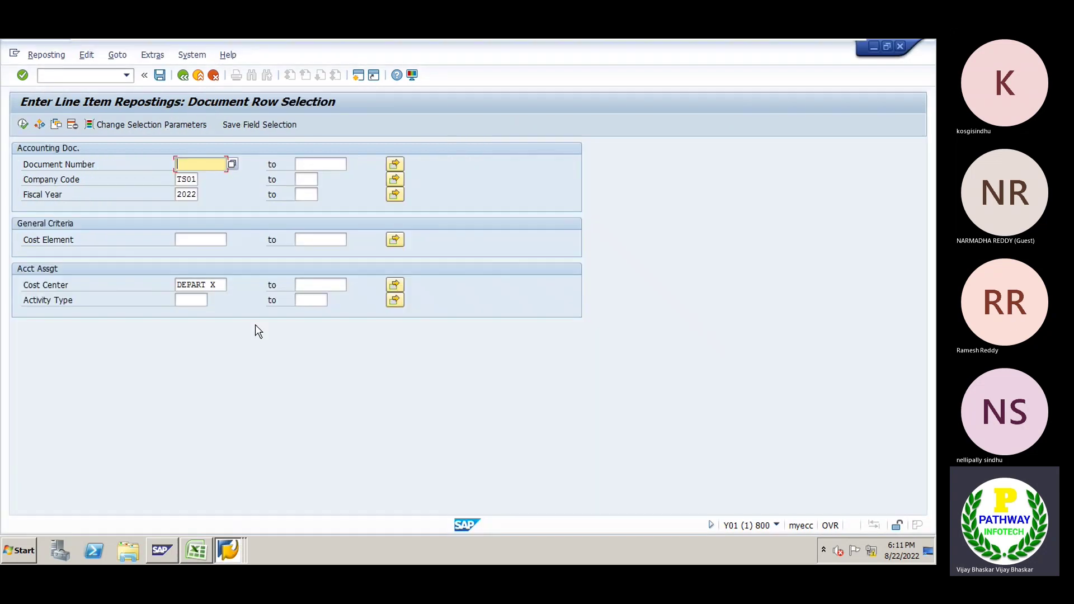
{"action": "type", "text": "18"}
{"action": "key", "text": "BackSpace"}
{"action": "key", "text": "BackSpace"}
View the list of cost centers available for the Cost Center criterion and close it without choosing one
{"action": "left_click", "coordinate": [222, 285]}
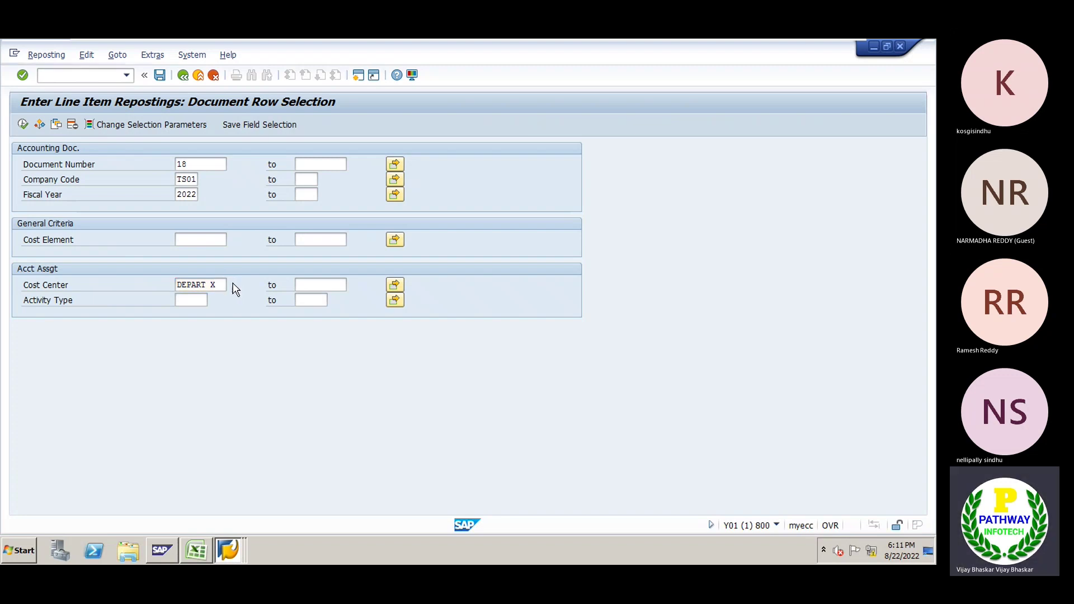
{"action": "key", "text": "F4"}
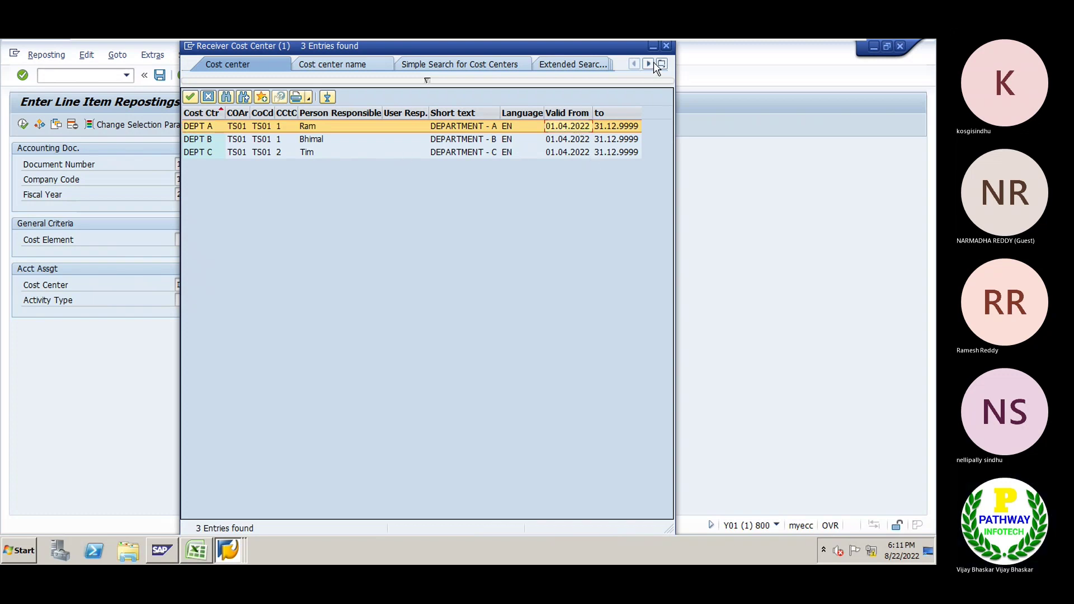
{"action": "left_click", "coordinate": [667, 46]}
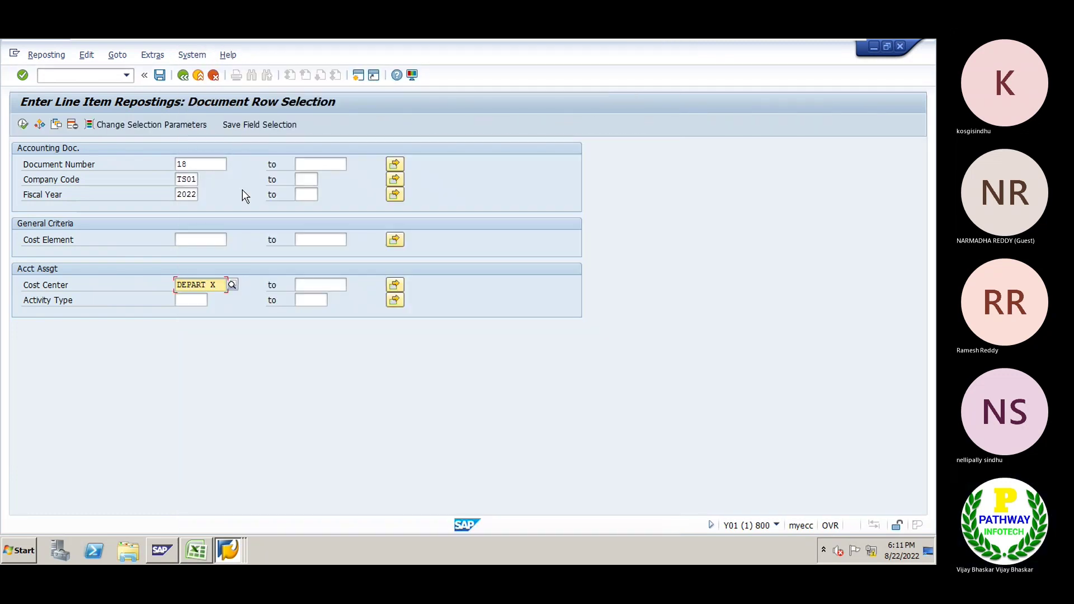
{"action": "left_click", "coordinate": [192, 183]}
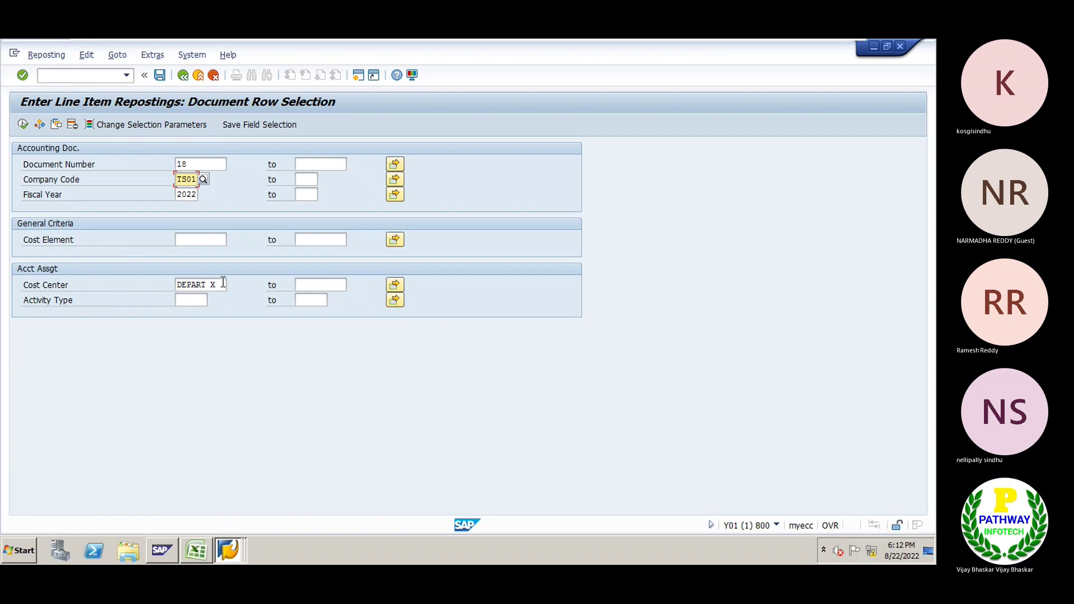
Clear the Cost Center criterion under the account assignment selection
{"action": "left_click", "coordinate": [223, 284]}
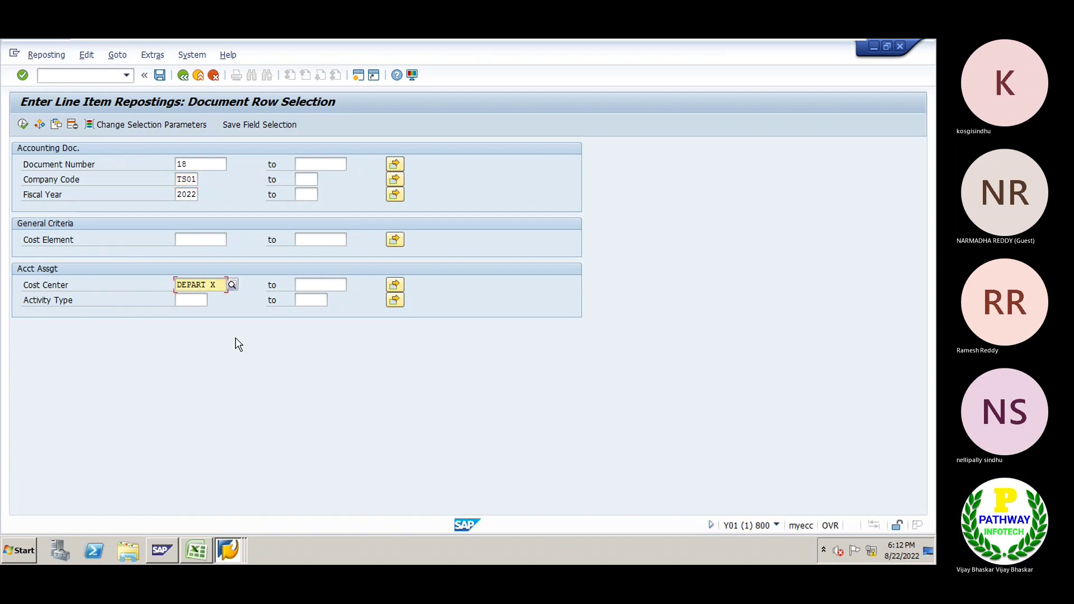
{"action": "key", "text": "BackSpace"}
{"action": "key", "text": "BackSpace"}
{"action": "key", "text": "BackSpace"}
{"action": "key", "text": "BackSpace"}
{"action": "key", "text": "BackSpace"}
{"action": "key", "text": "BackSpace"}
{"action": "key", "text": "BackSpace"}
{"action": "key", "text": "BackSpace"}
{"action": "type", "text": "DEPAR"}
{"action": "key", "text": "BackSpace"}
{"action": "key", "text": "BackSpace"}
{"action": "key", "text": "BackSpace"}
{"action": "key", "text": "BackSpace"}
{"action": "key", "text": "BackSpace"}
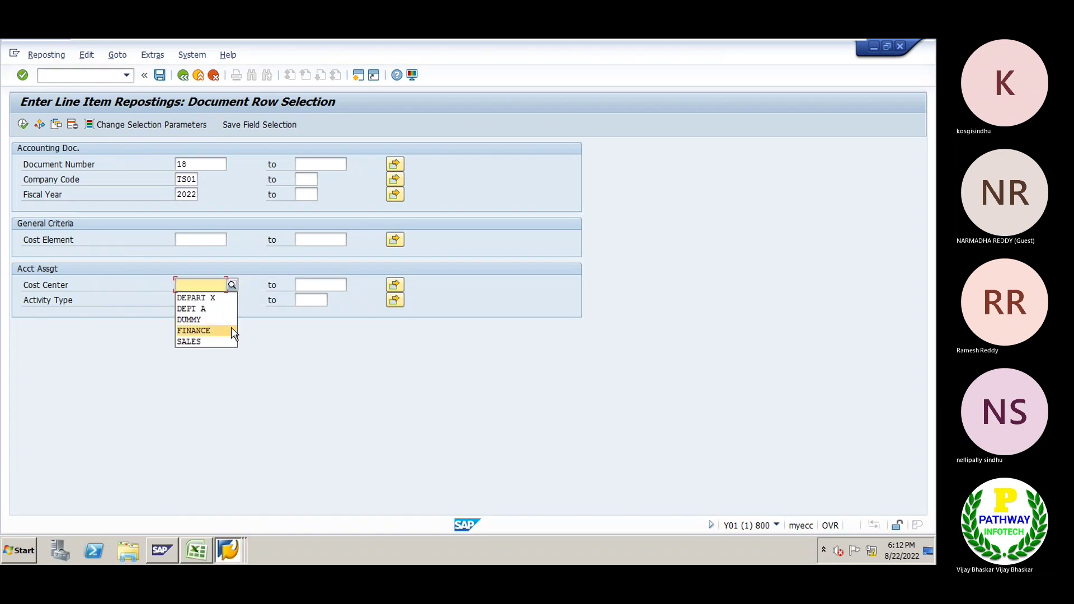
{"action": "left_click", "coordinate": [348, 409]}
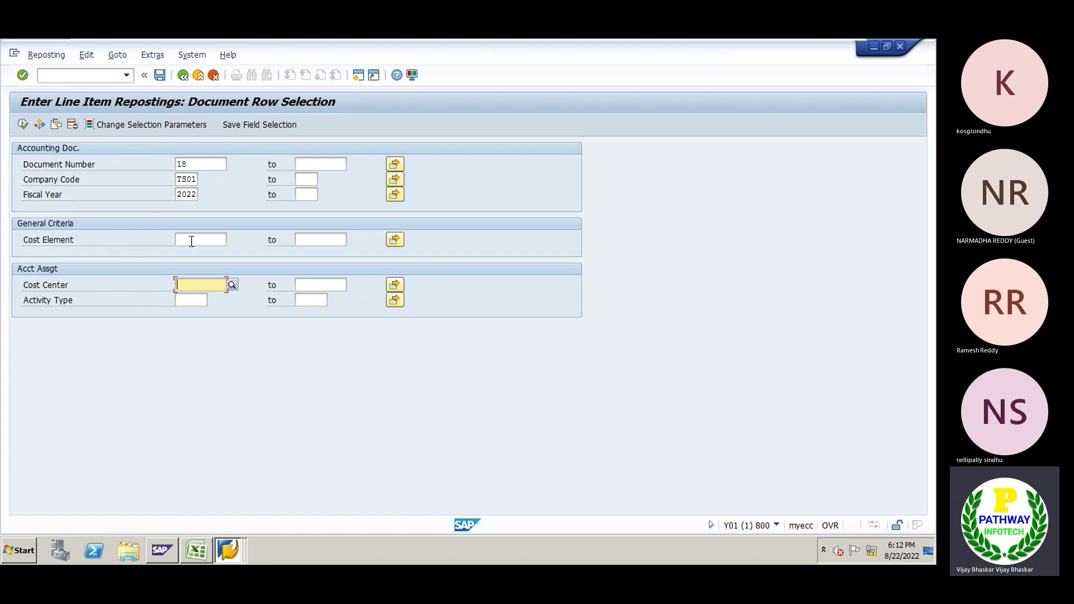
Look up the cost elements of controlling area TS01 and choose 400100 (Salaries) as the Cost Element criterion
{"action": "left_click", "coordinate": [219, 241]}
{"action": "left_click", "coordinate": [230, 240]}
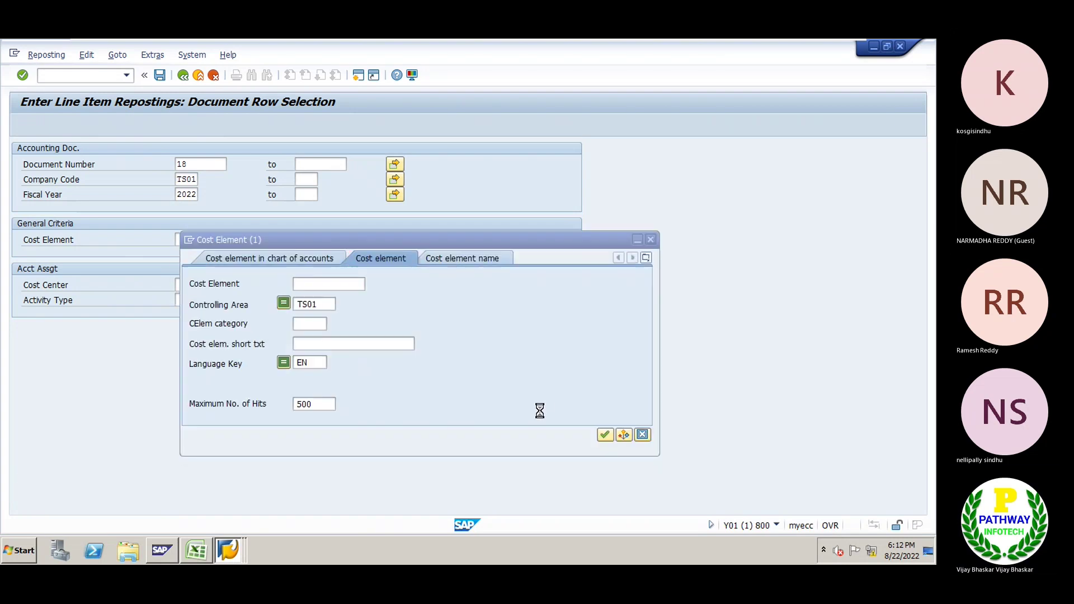
{"action": "left_click", "coordinate": [605, 436]}
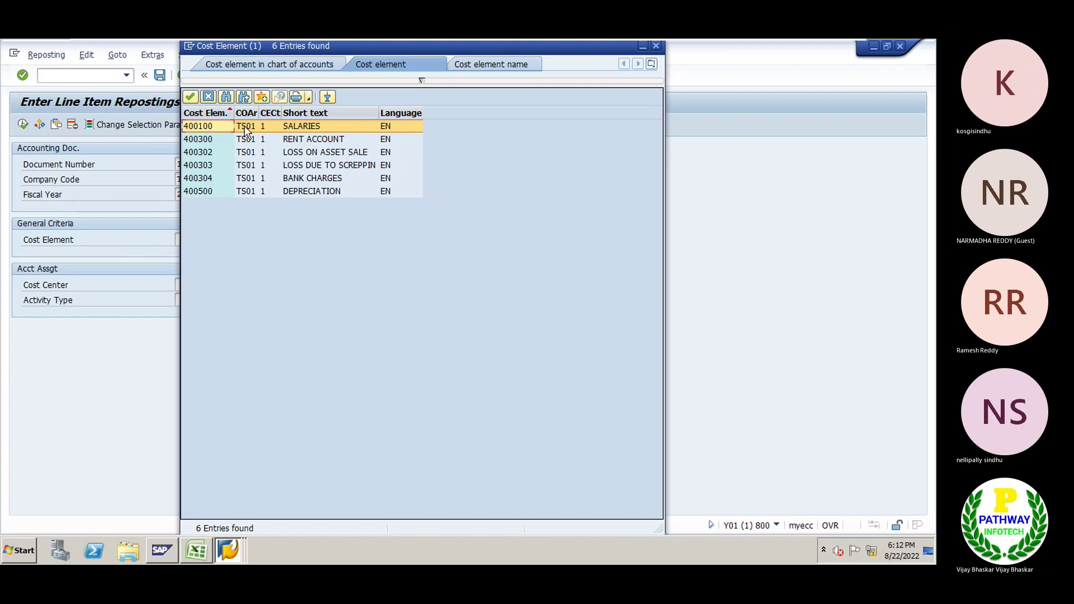
{"action": "double_click", "coordinate": [200, 126]}
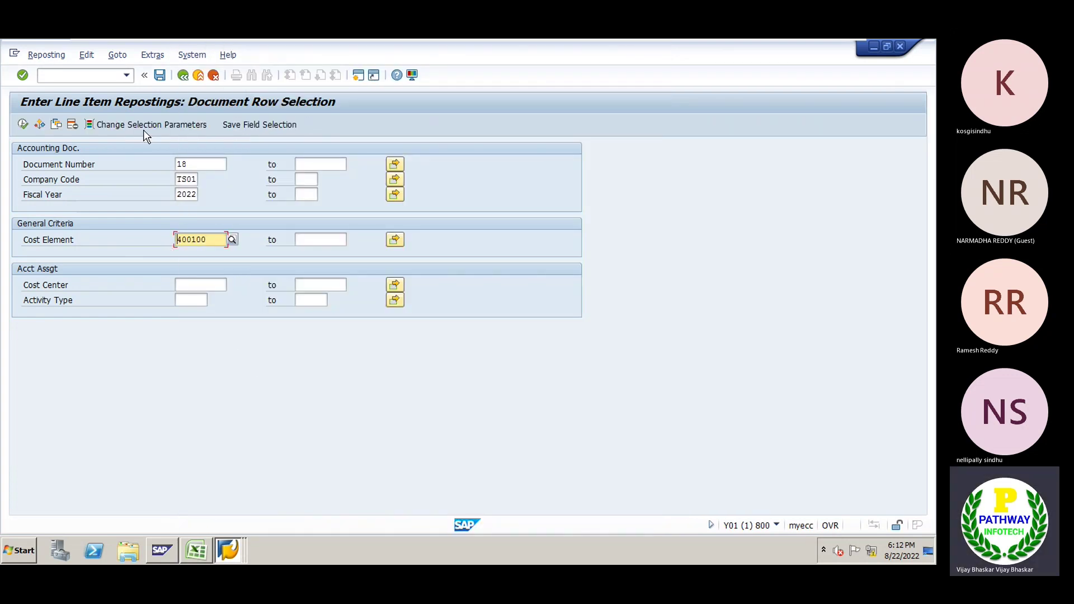
Run the document row selection and leave the line item list, answering Yes to posting the data
{"action": "left_click", "coordinate": [23, 125]}
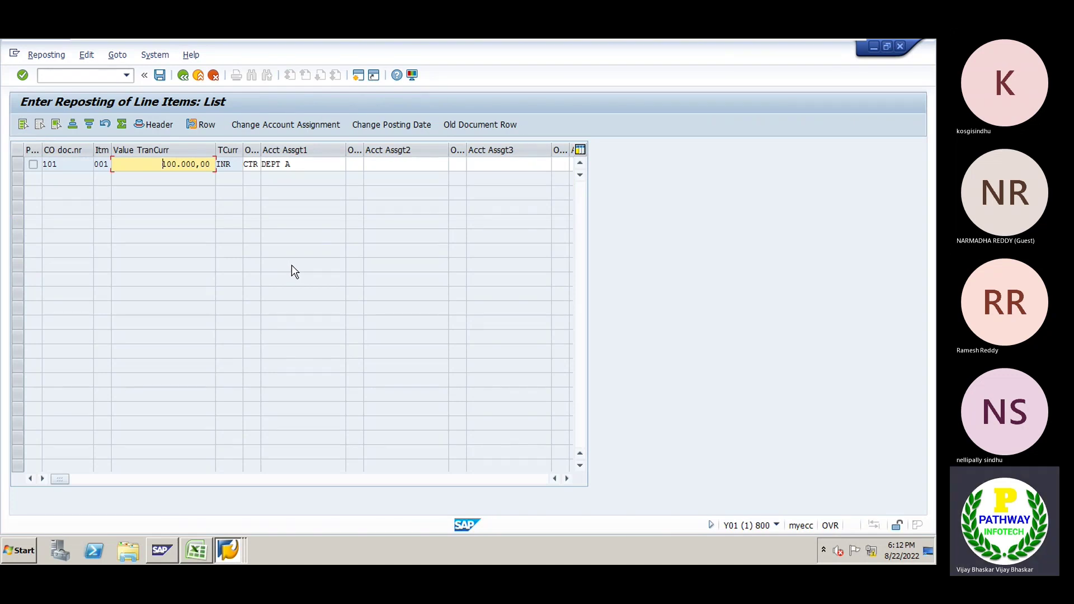
{"action": "left_click", "coordinate": [183, 76]}
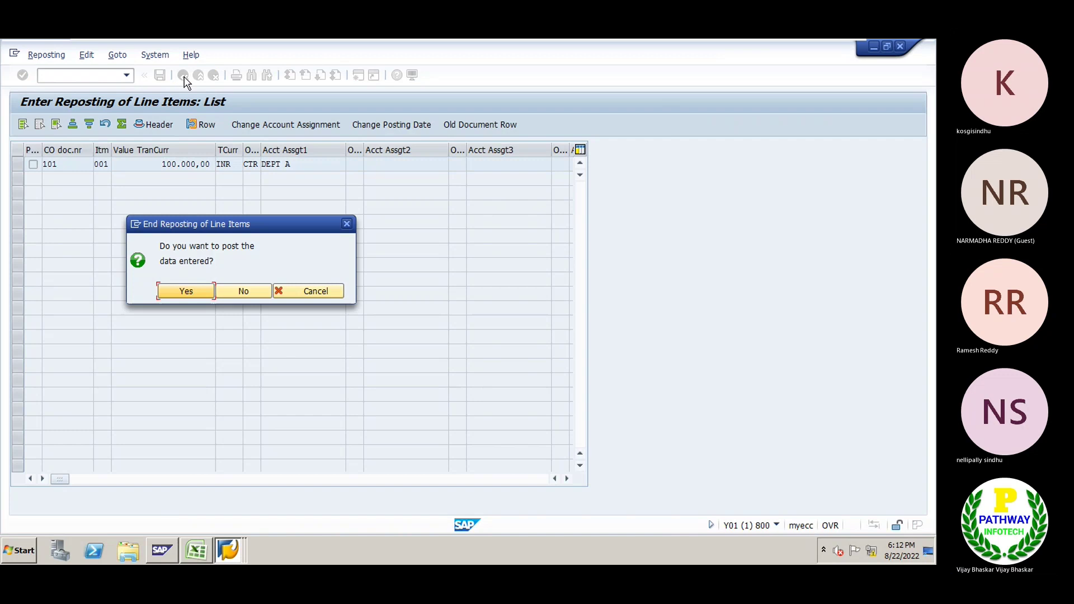
{"action": "left_click", "coordinate": [204, 292]}
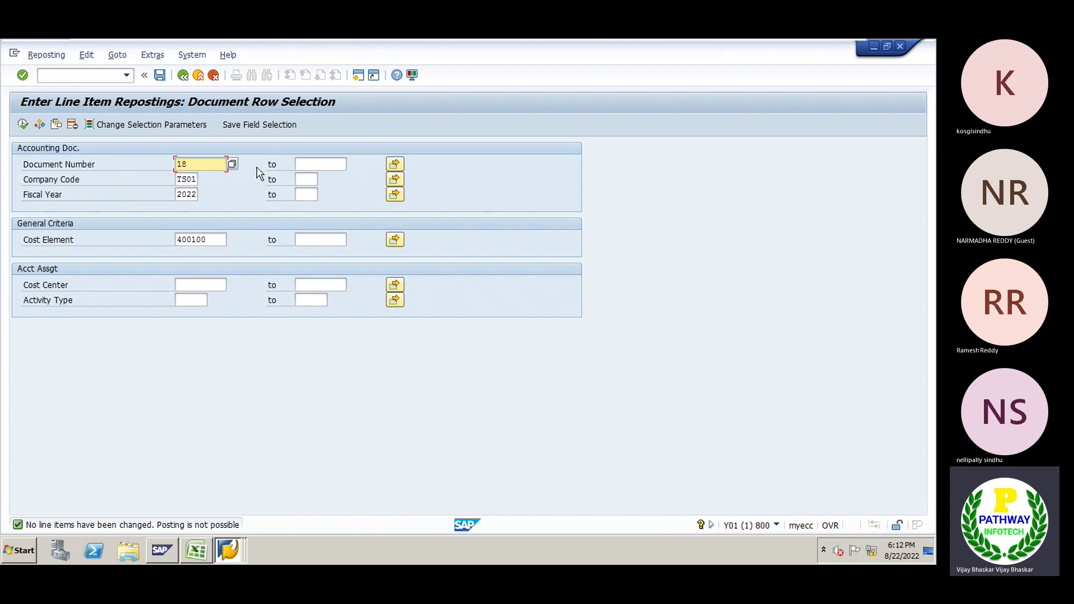
Check the cost center assigned to the Salaries line in the displayed accounting document
{"action": "left_click", "coordinate": [228, 551]}
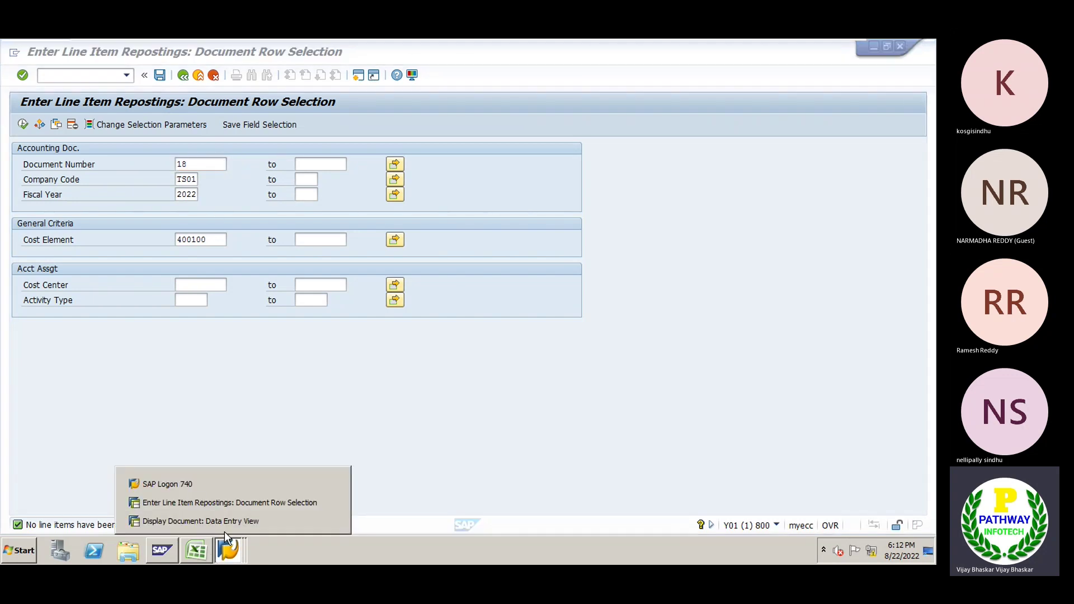
{"action": "left_click", "coordinate": [213, 522]}
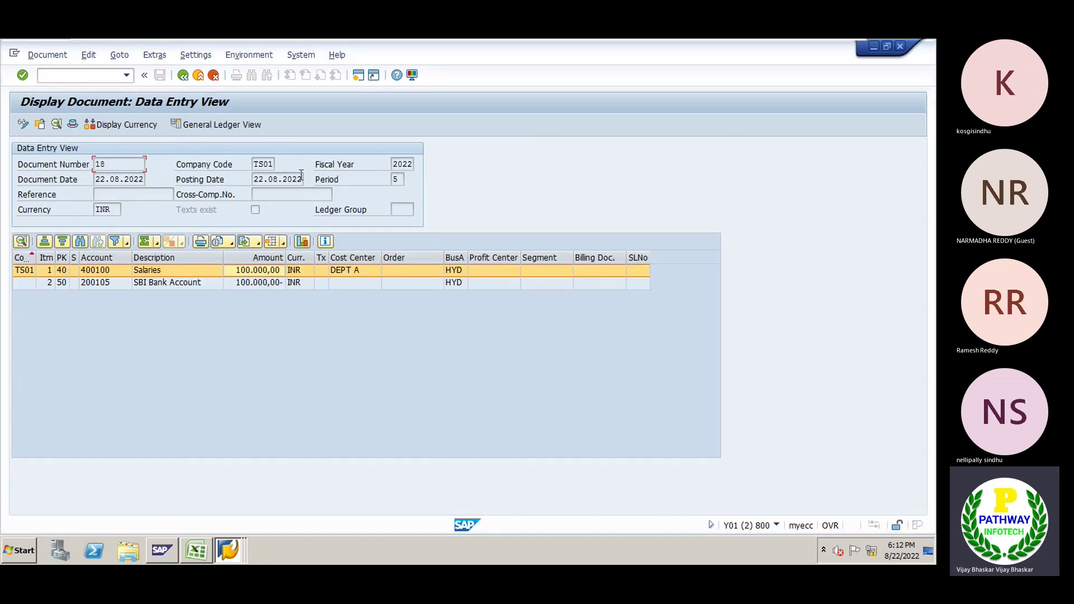
{"action": "double_click", "coordinate": [256, 164]}
{"action": "left_click", "coordinate": [284, 272]}
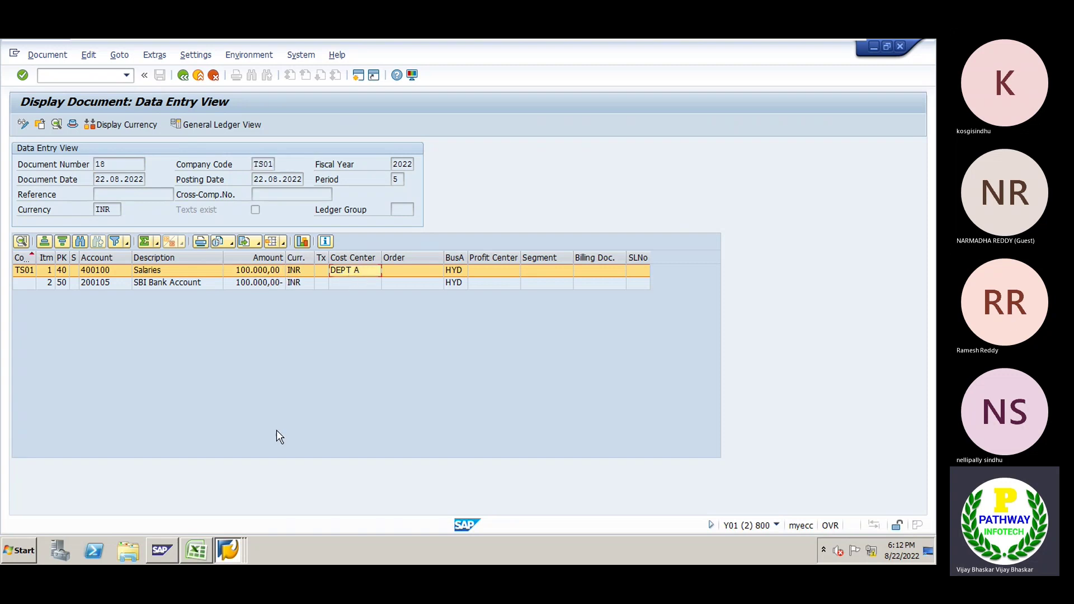
Return to the line item repostings selection and run it for document 18 and cost element 400100
{"action": "left_click", "coordinate": [230, 550]}
{"action": "left_click", "coordinate": [214, 502]}
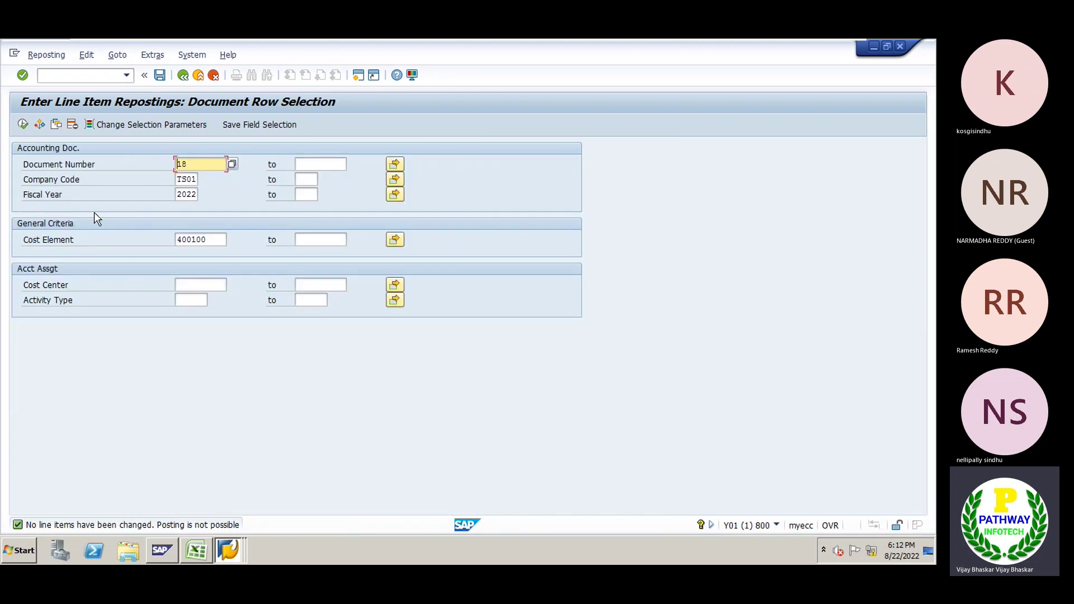
{"action": "left_click", "coordinate": [223, 238]}
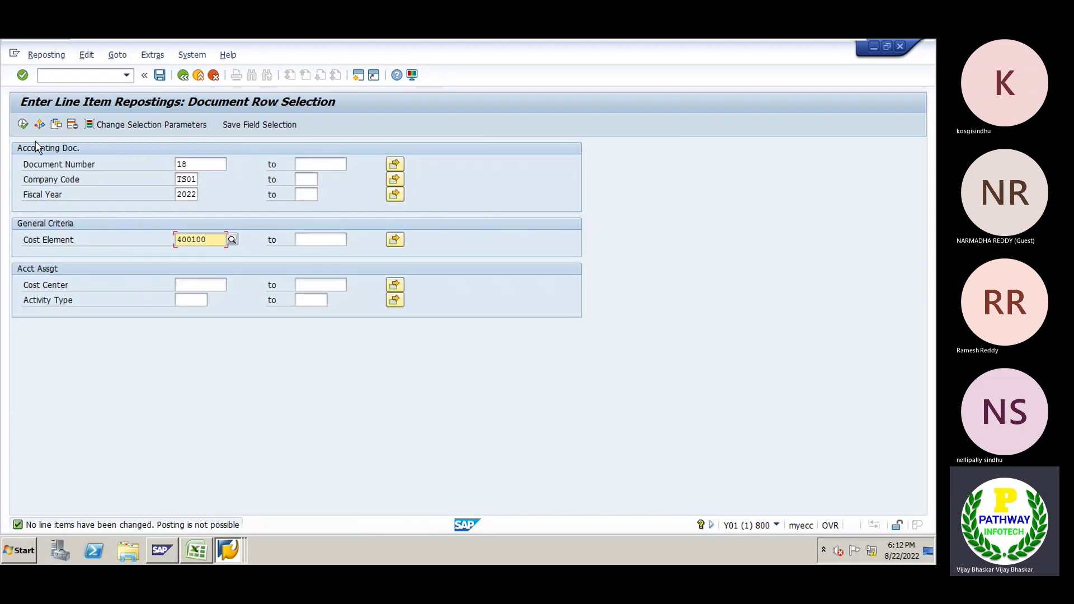
{"action": "left_click", "coordinate": [24, 124]}
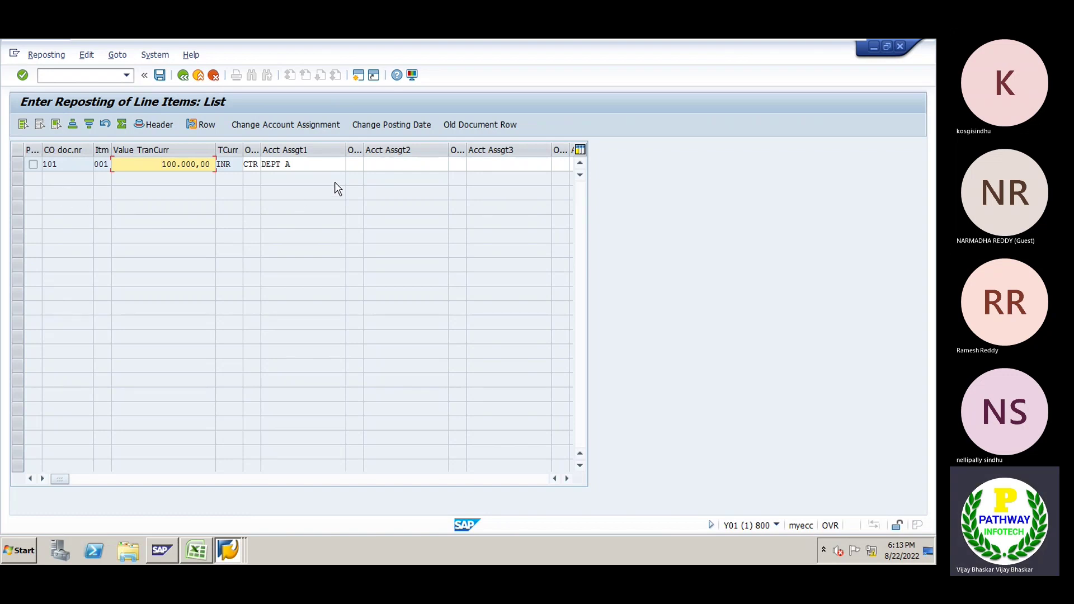
Set the object type of the line item's second account assignment to CTR (Cost center)
{"action": "left_click", "coordinate": [359, 163]}
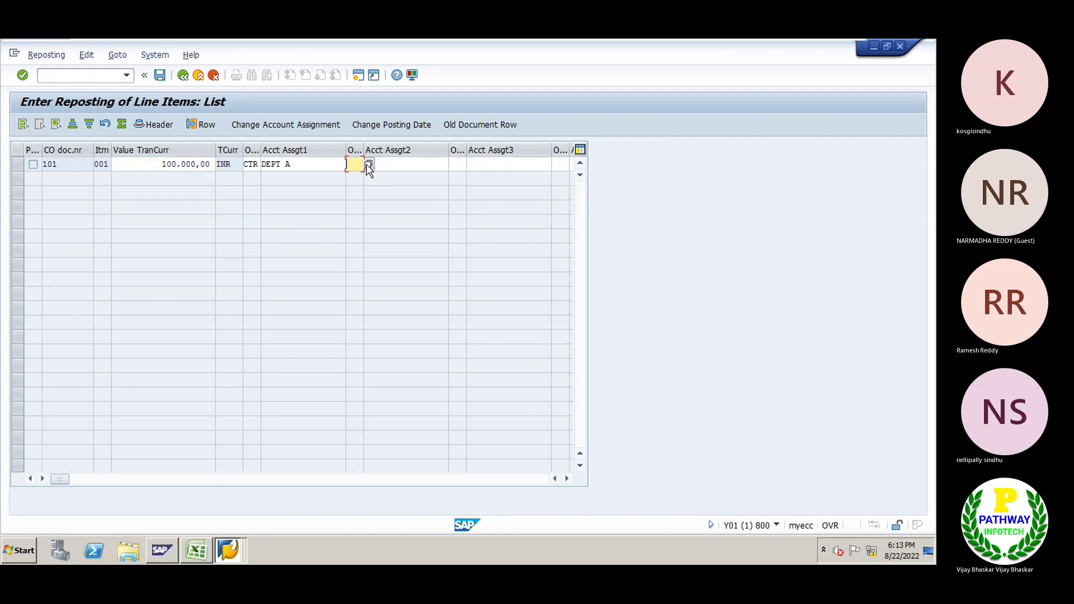
{"action": "left_click", "coordinate": [369, 164]}
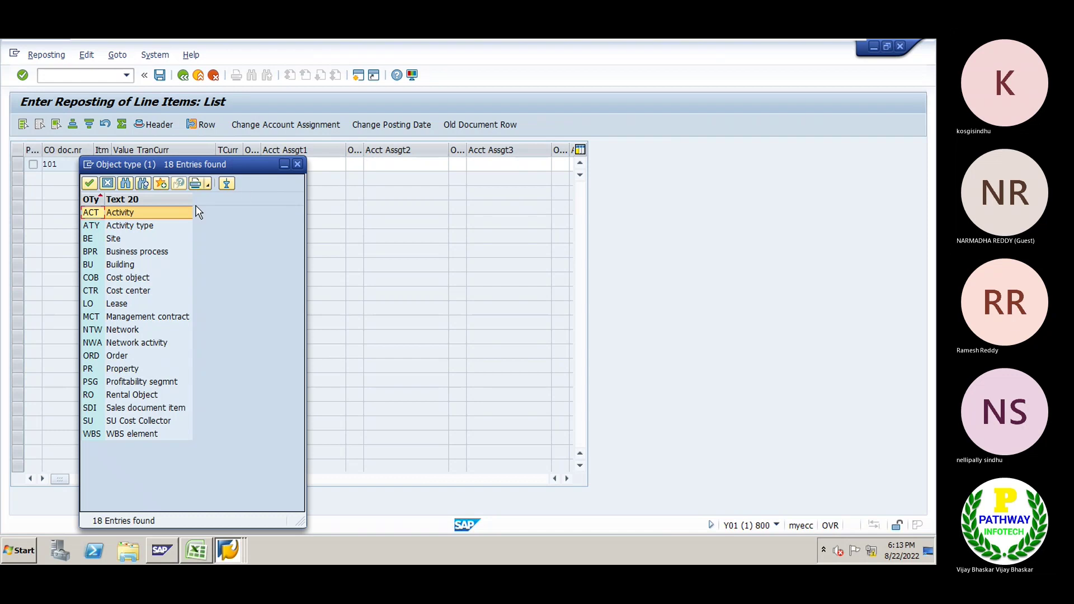
{"action": "double_click", "coordinate": [125, 291]}
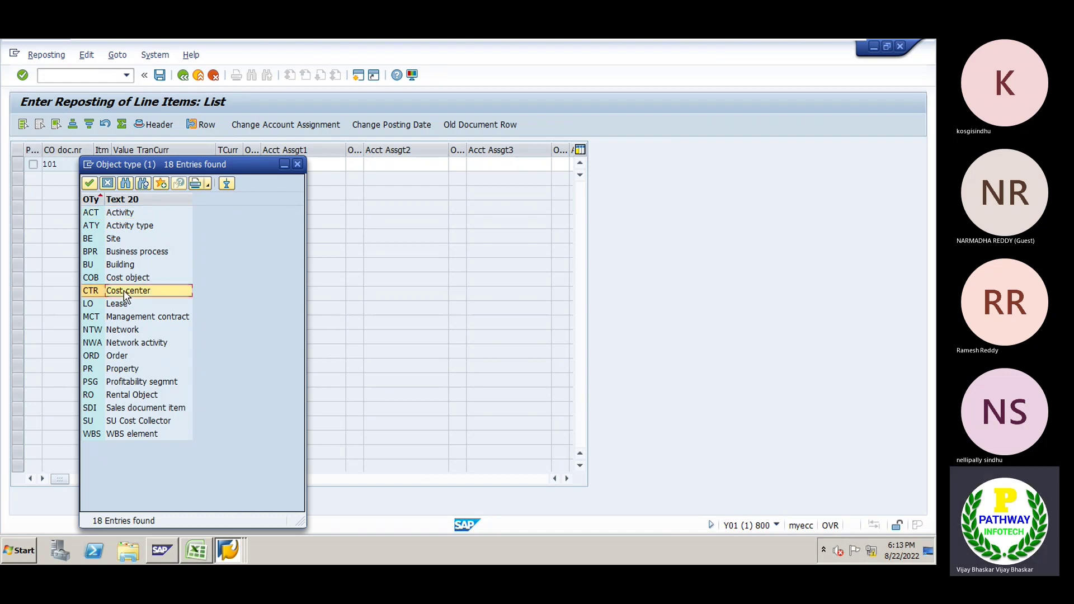
Look up the cost centers of company code TM01 and choose DEPART X as the second account assignment
{"action": "left_click", "coordinate": [399, 164]}
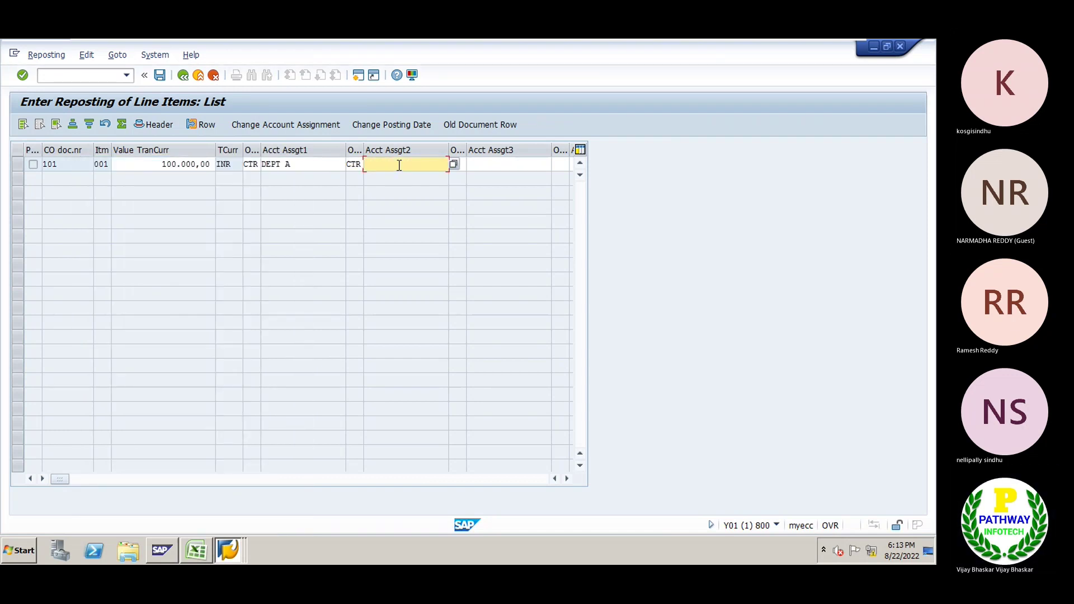
{"action": "left_click", "coordinate": [453, 164]}
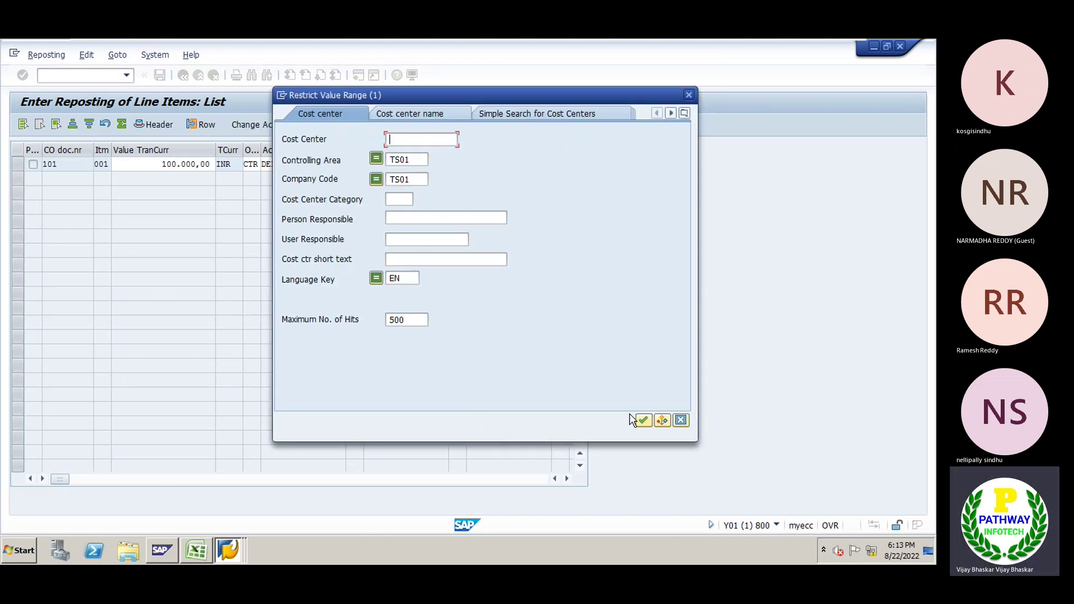
{"action": "left_click", "coordinate": [414, 176]}
{"action": "key", "text": "BackSpace"}
{"action": "key", "text": "BackSpace"}
{"action": "key", "text": "BackSpace"}
{"action": "key", "text": "BackSpace"}
{"action": "type", "text": "m01"}
{"action": "key", "text": "Return"}
{"action": "type", "text": "t"}
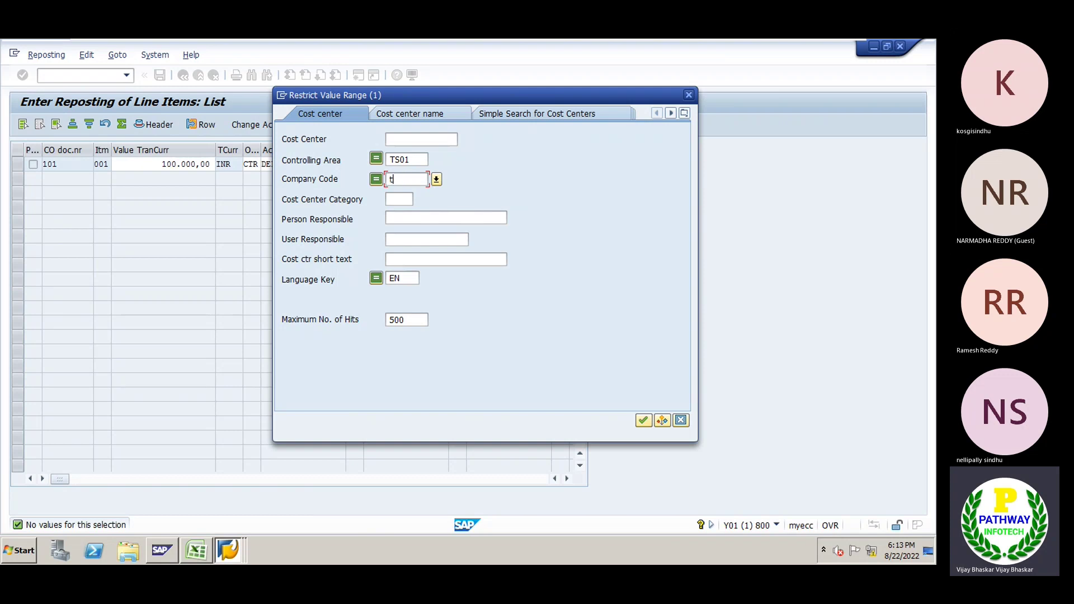
{"action": "type", "text": "m01"}
{"action": "key", "text": "Return"}
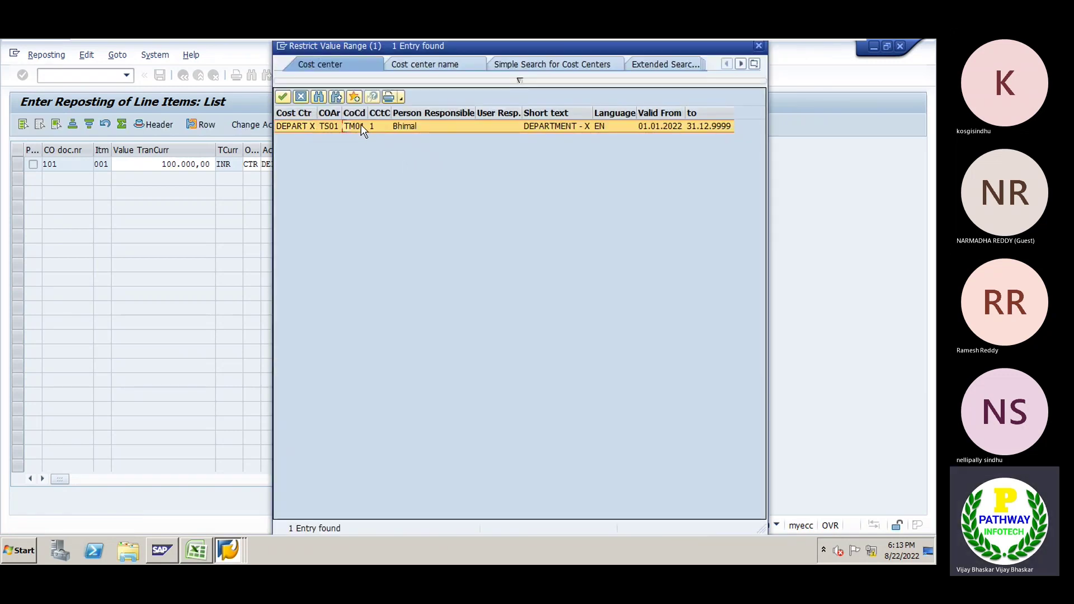
{"action": "double_click", "coordinate": [361, 124]}
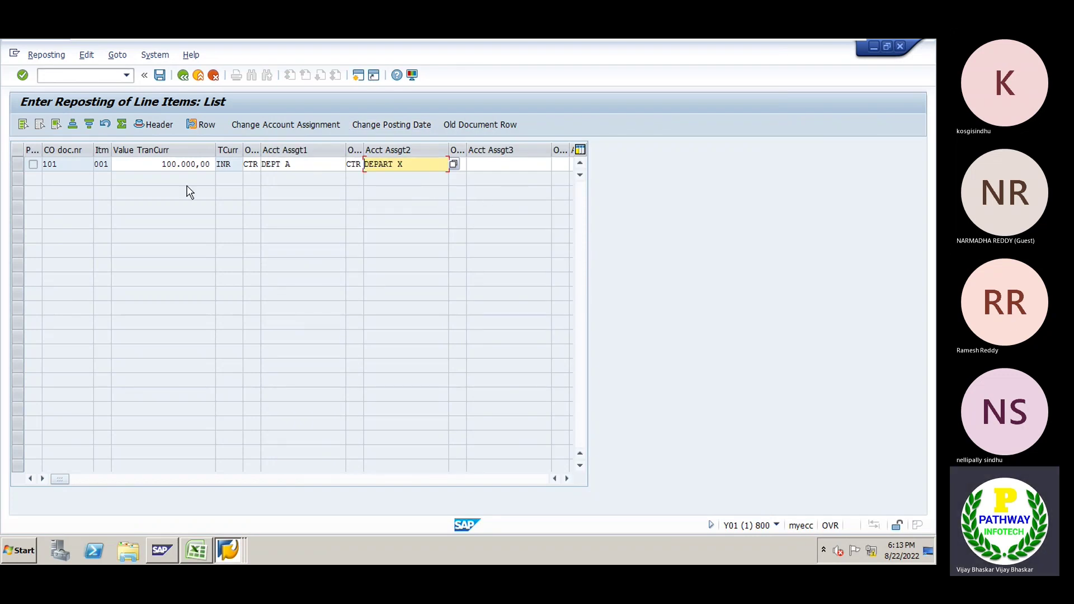
Set the line item's value in transaction currency to 30000 INR
{"action": "key", "text": "shift+Tab"}
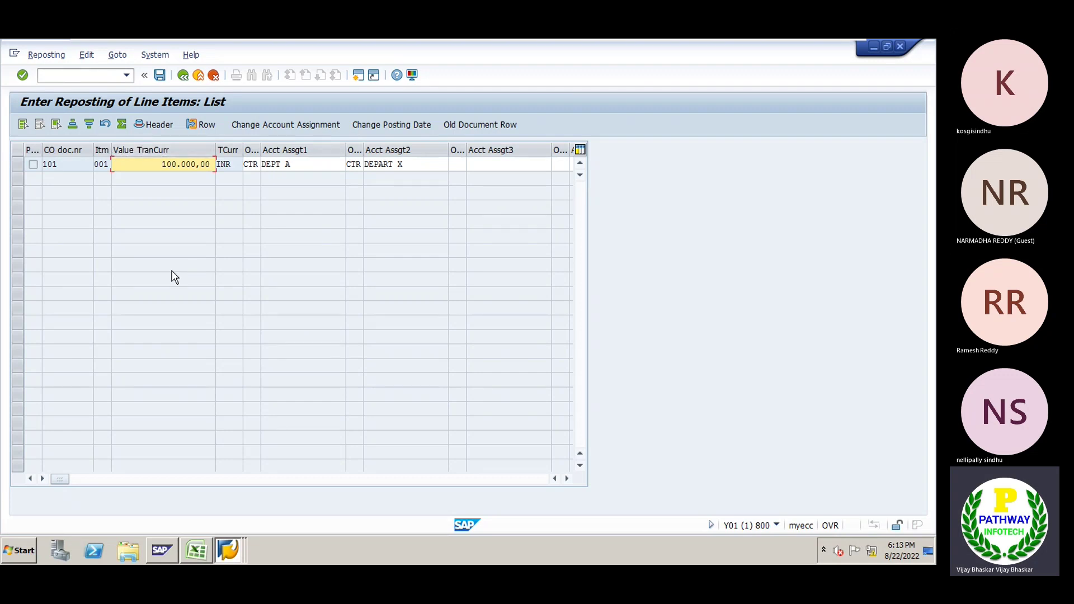
{"action": "key", "text": "Delete"}
{"action": "key", "text": "Delete"}
{"action": "key", "text": "Delete"}
{"action": "key", "text": "Delete"}
{"action": "key", "text": "Delete"}
{"action": "key", "text": "Delete"}
{"action": "key", "text": "Delete"}
{"action": "key", "text": "Delete"}
{"action": "key", "text": "Delete"}
{"action": "key", "text": "Delete"}
{"action": "type", "text": "30000"}
Clear the second account assignment's cost center and its object type on the line item
{"action": "left_click", "coordinate": [412, 165]}
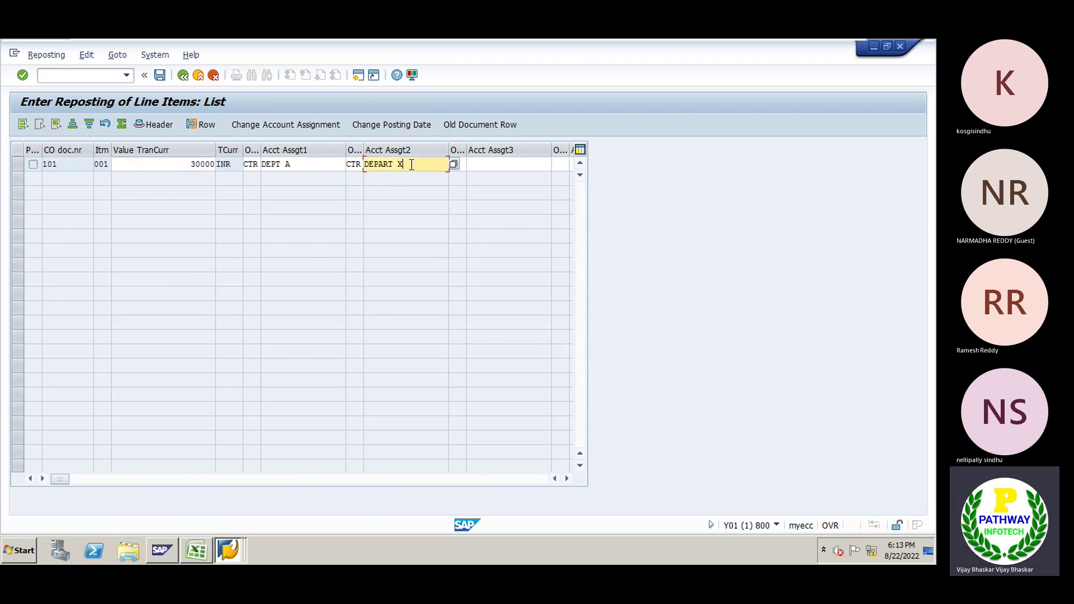
{"action": "key", "text": "BackSpace"}
{"action": "key", "text": "BackSpace"}
{"action": "key", "text": "BackSpace"}
{"action": "key", "text": "BackSpace"}
{"action": "key", "text": "BackSpace"}
{"action": "key", "text": "BackSpace"}
{"action": "key", "text": "BackSpace"}
{"action": "key", "text": "BackSpace"}
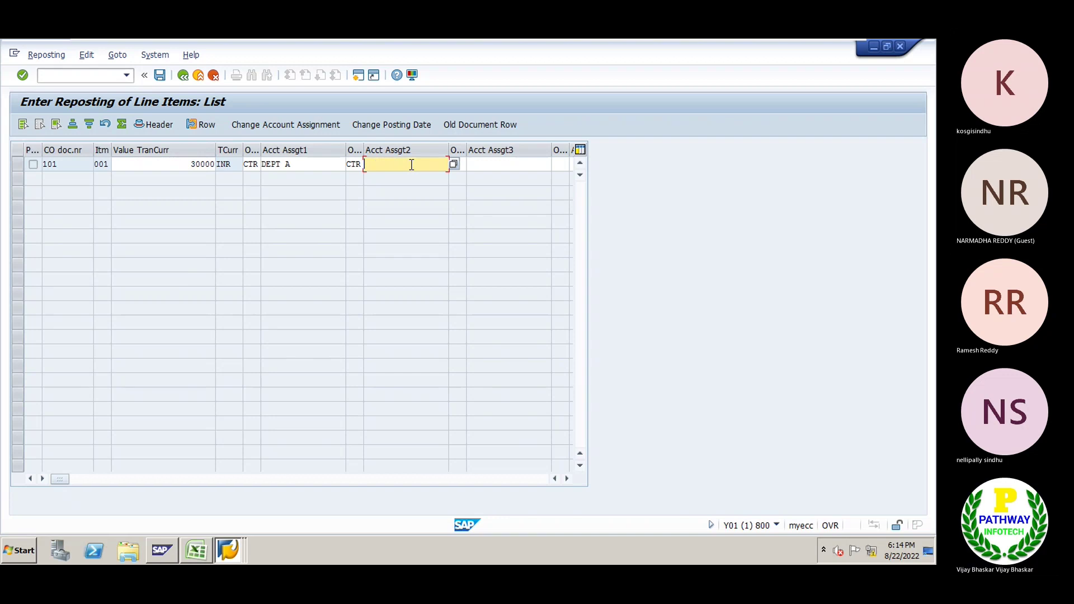
{"action": "key", "text": "BackSpace"}
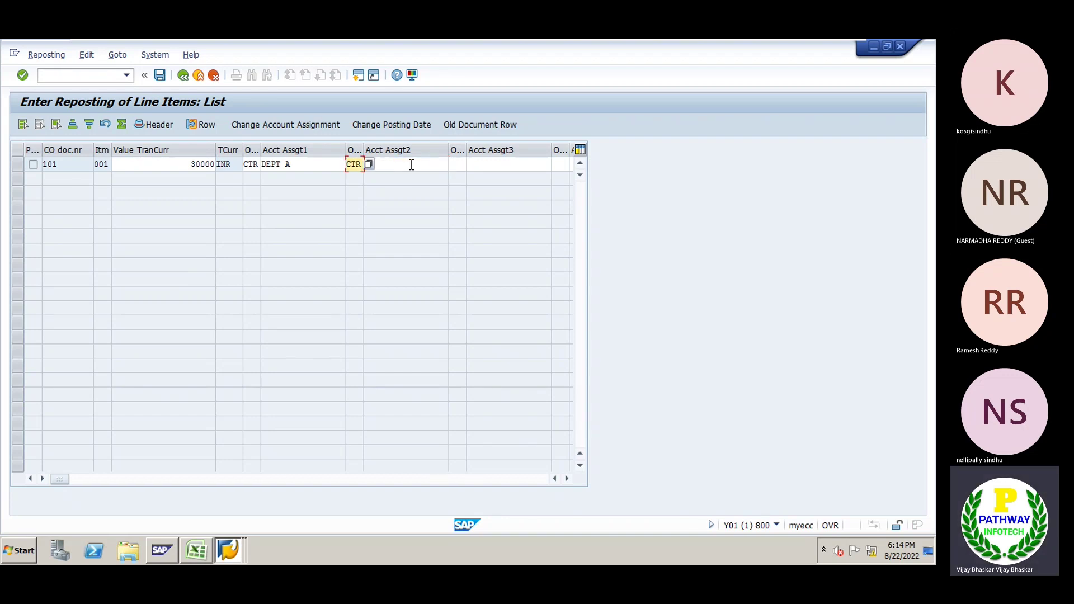
{"action": "key", "text": "BackSpace"}
{"action": "key", "text": "BackSpace"}
{"action": "key", "text": "BackSpace"}
{"action": "key", "text": "BackSpace"}
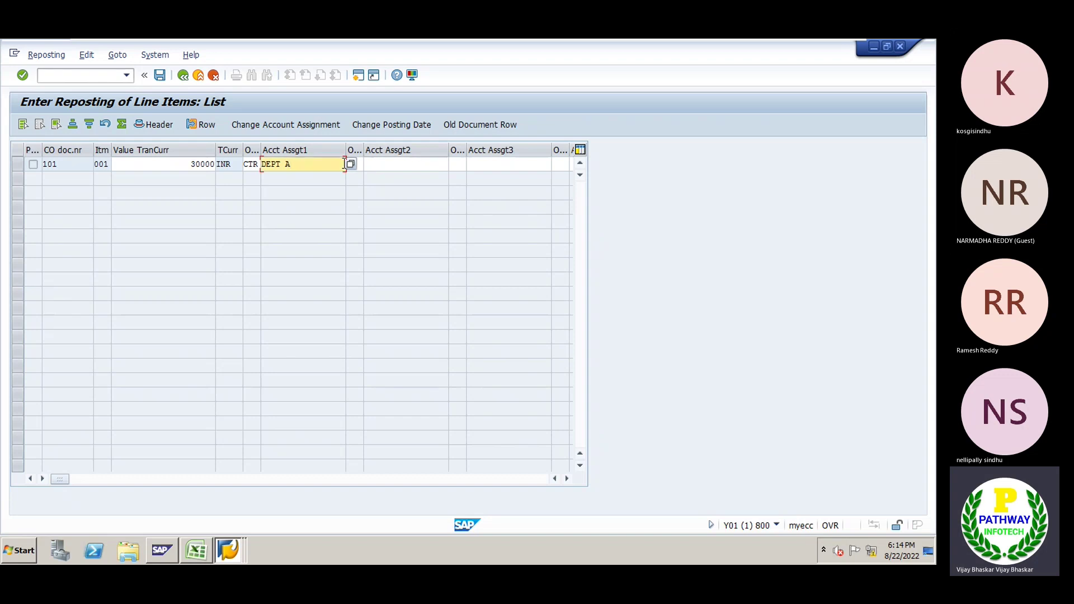
Replace the line item's first account assignment with cost center DEPART X, looked up in company code TM01, and confirm the entry
{"action": "left_click", "coordinate": [351, 163]}
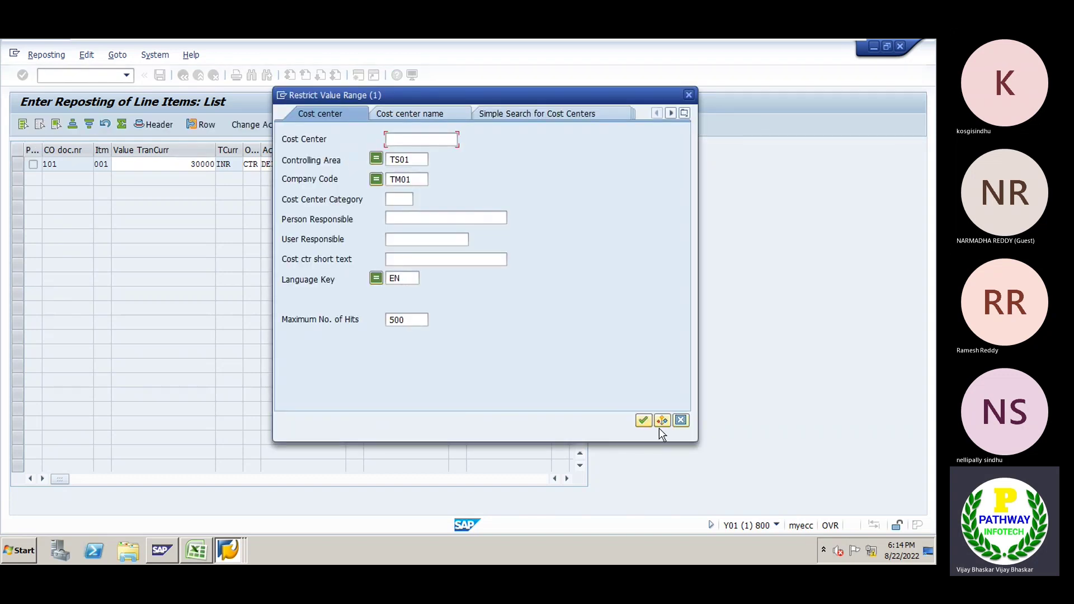
{"action": "left_click", "coordinate": [643, 420]}
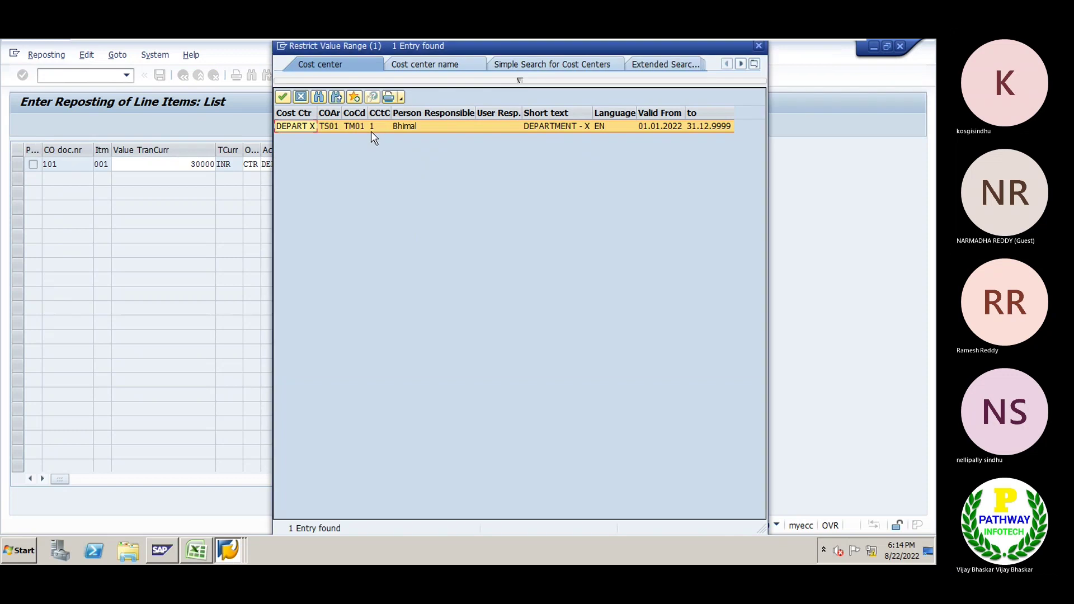
{"action": "double_click", "coordinate": [371, 130]}
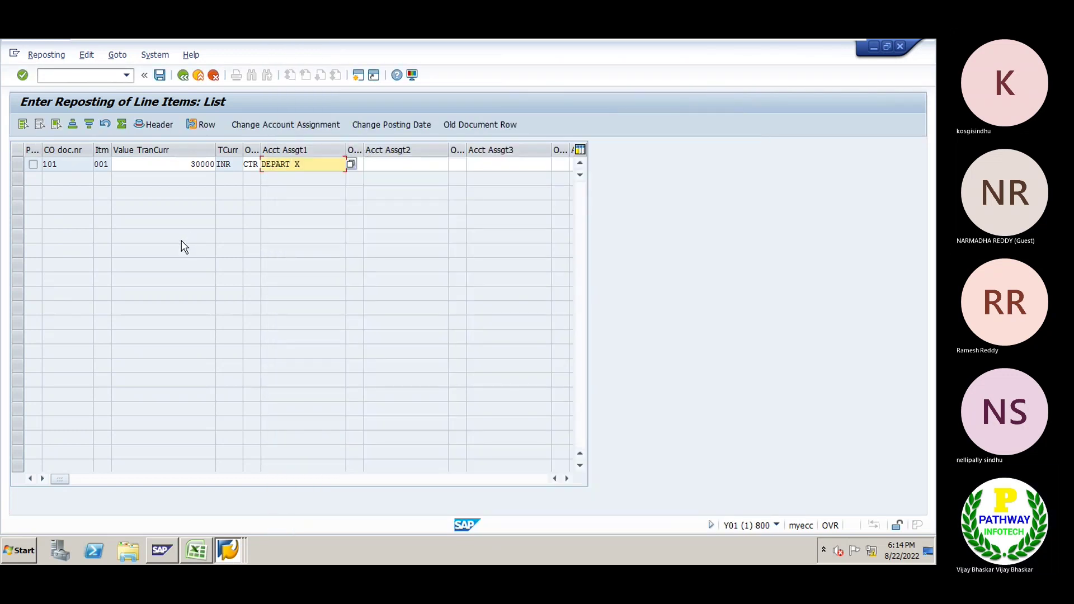
{"action": "key", "text": "Return"}
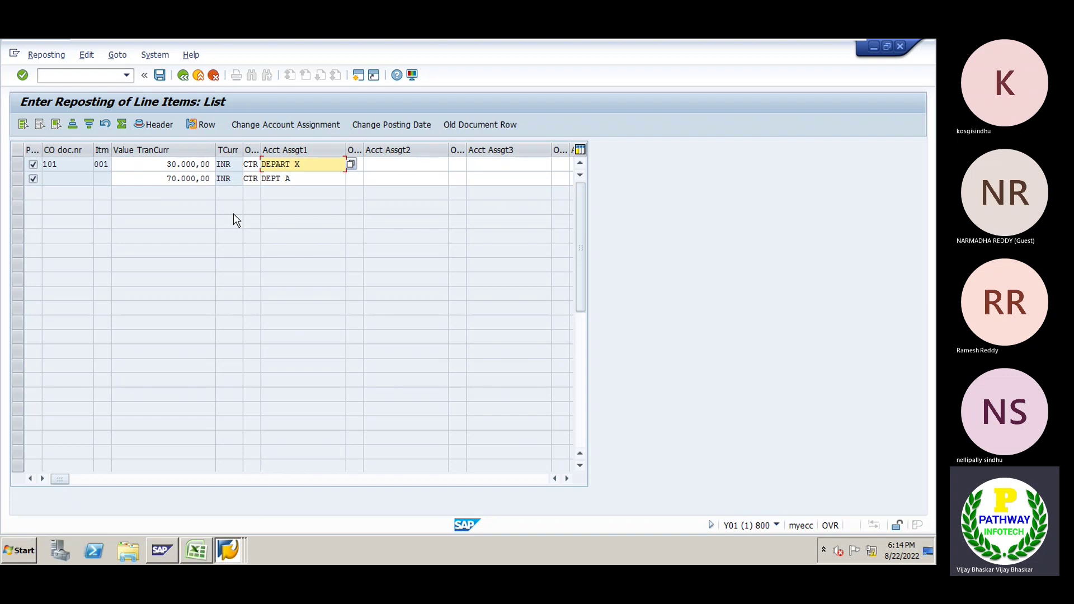
Set the value in transaction currency of the DEPART X row to 70000 INR
{"action": "left_click", "coordinate": [167, 164]}
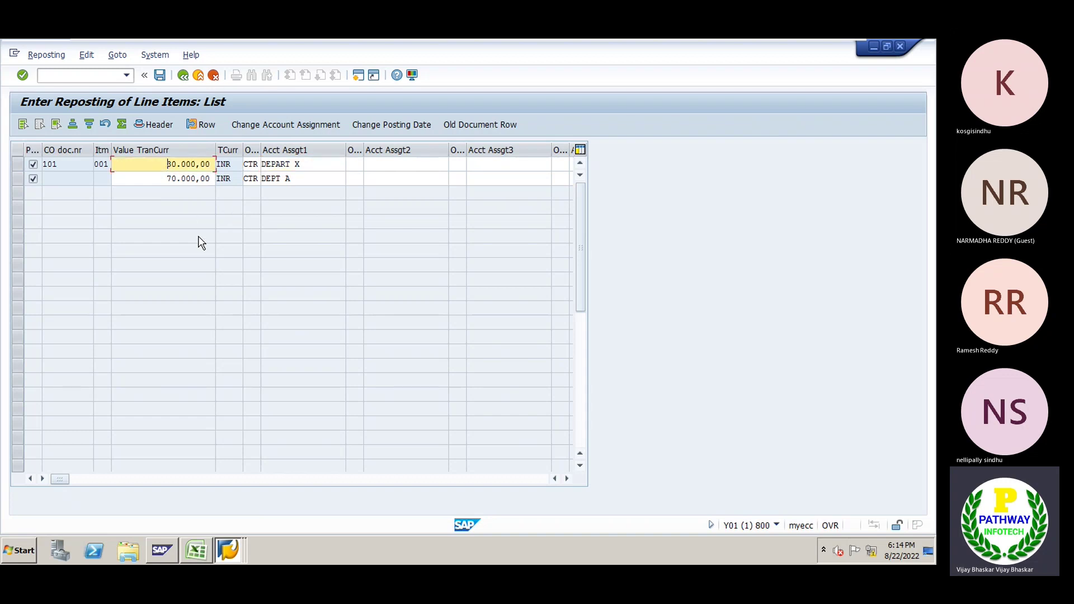
{"action": "key", "text": "Delete"}
{"action": "type", "text": "7"}
{"action": "key", "text": "Delete"}
{"action": "key", "text": "Delete"}
{"action": "key", "text": "Delete"}
{"action": "key", "text": "Delete"}
{"action": "key", "text": "Delete"}
{"action": "key", "text": "Delete"}
{"action": "key", "text": "Delete"}
{"action": "type", "text": "0000"}
Set the DEPT A row's value in transaction currency to 30000 INR and confirm the entries
{"action": "key", "text": "Down"}
{"action": "key", "text": "Delete"}
{"action": "key", "text": "Delete"}
{"action": "key", "text": "Delete"}
{"action": "key", "text": "Delete"}
{"action": "key", "text": "Delete"}
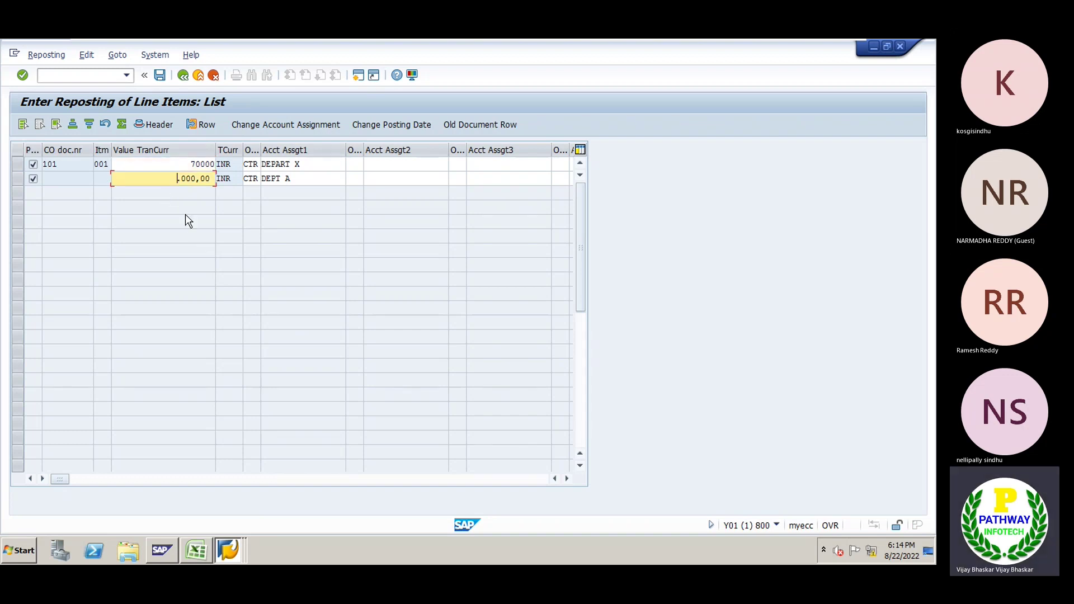
{"action": "key", "text": "Delete"}
{"action": "key", "text": "Delete"}
{"action": "key", "text": "Delete"}
{"action": "key", "text": "Delete"}
{"action": "type", "text": "3000"}
{"action": "key", "text": "Return"}
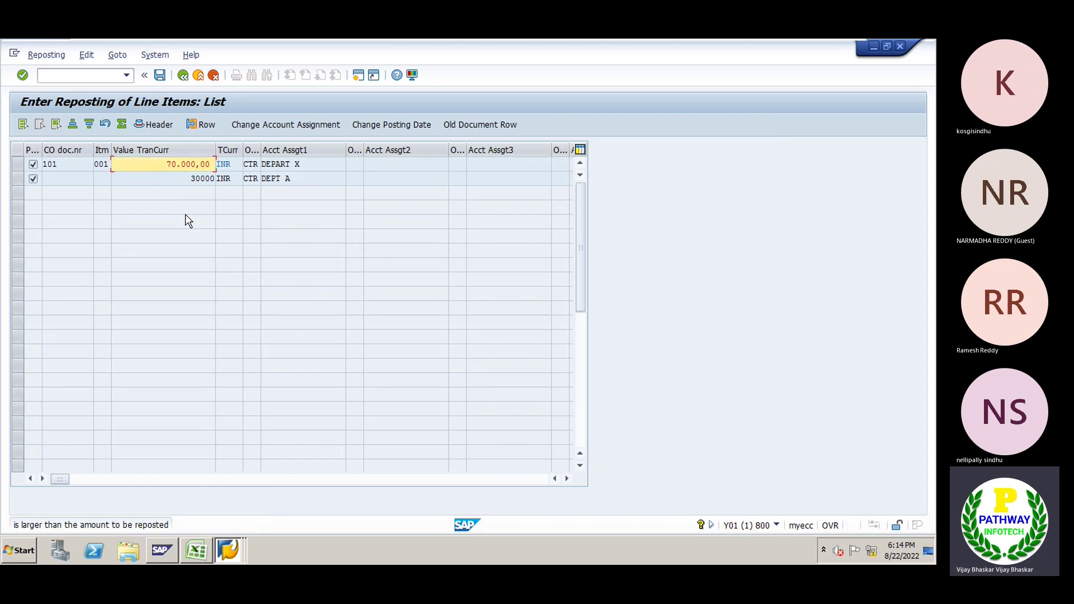
Change the DEPART X row's value to 30000 INR and confirm it
{"action": "key", "text": "Delete"}
{"action": "key", "text": "Delete"}
{"action": "key", "text": "Delete"}
{"action": "key", "text": "Delete"}
{"action": "key", "text": "Delete"}
{"action": "key", "text": "Delete"}
{"action": "key", "text": "Delete"}
{"action": "key", "text": "Delete"}
{"action": "key", "text": "Delete"}
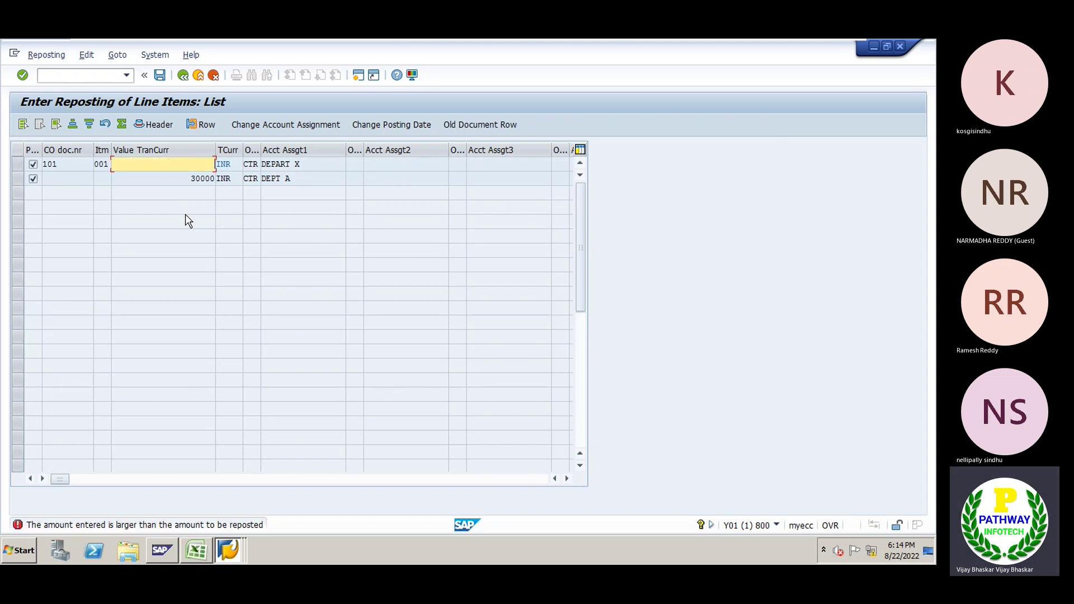
{"action": "type", "text": "30000"}
{"action": "key", "text": "Return"}
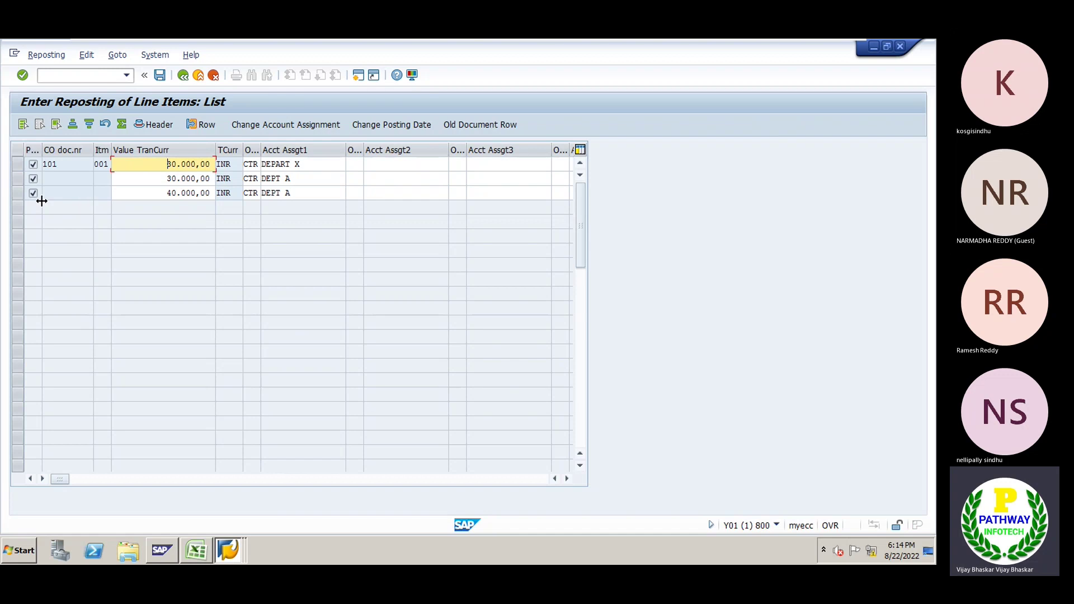
Clear the value in transaction currency of the third row, the additional DEPT A entry
{"action": "left_click", "coordinate": [17, 194]}
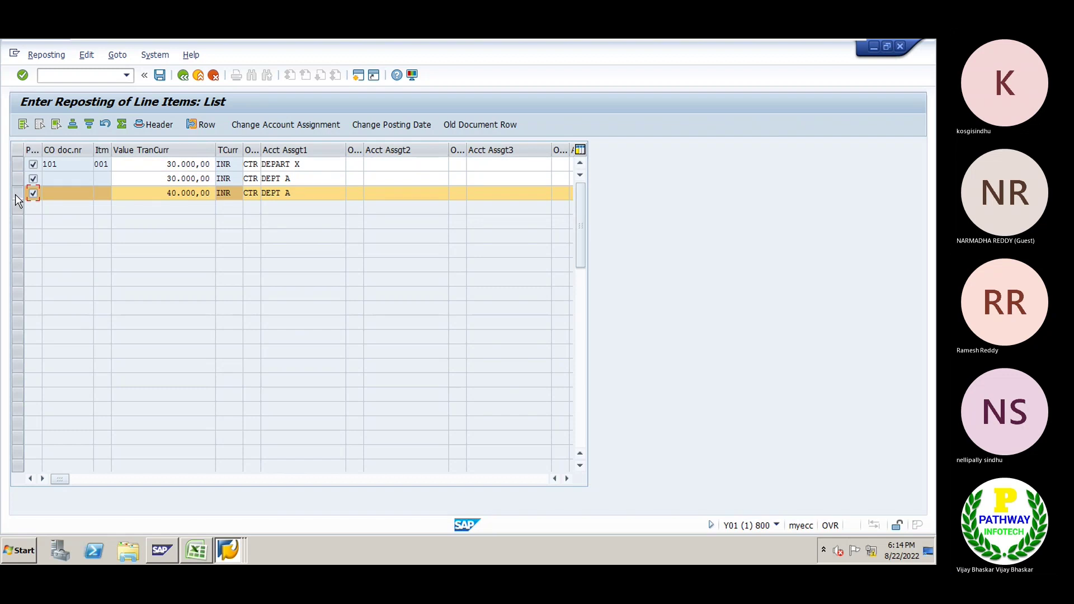
{"action": "left_click", "coordinate": [168, 192]}
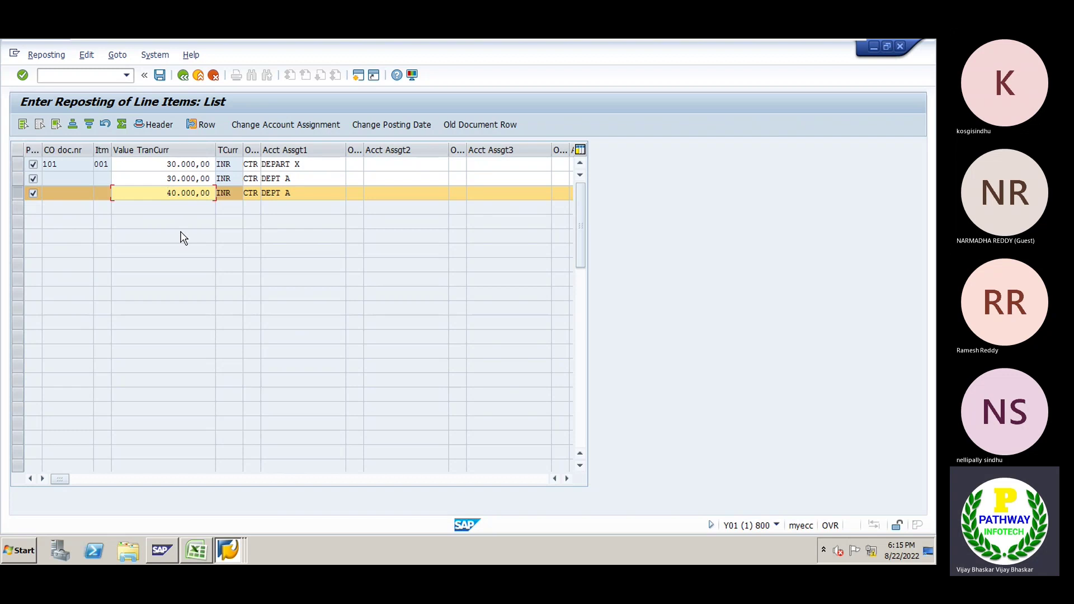
{"action": "key", "text": "Delete"}
{"action": "key", "text": "Delete"}
{"action": "key", "text": "Delete"}
{"action": "key", "text": "Delete"}
{"action": "key", "text": "Delete"}
{"action": "key", "text": "Delete"}
{"action": "key", "text": "Delete"}
{"action": "key", "text": "Delete"}
{"action": "key", "text": "Delete"}
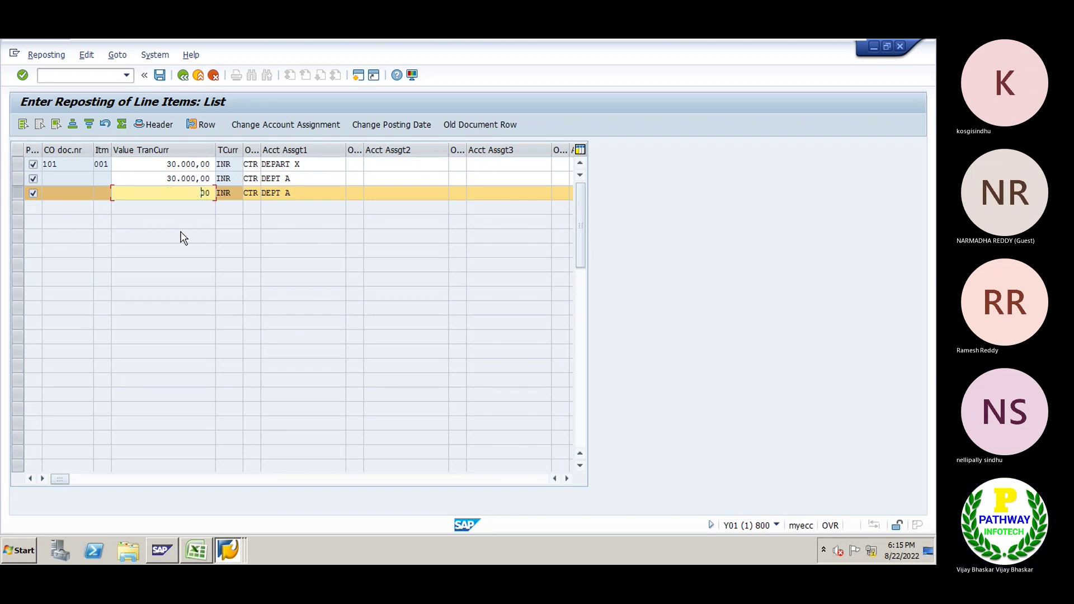
Clear the object type and first account assignment of the third row and confirm the change
{"action": "key", "text": "Tab"}
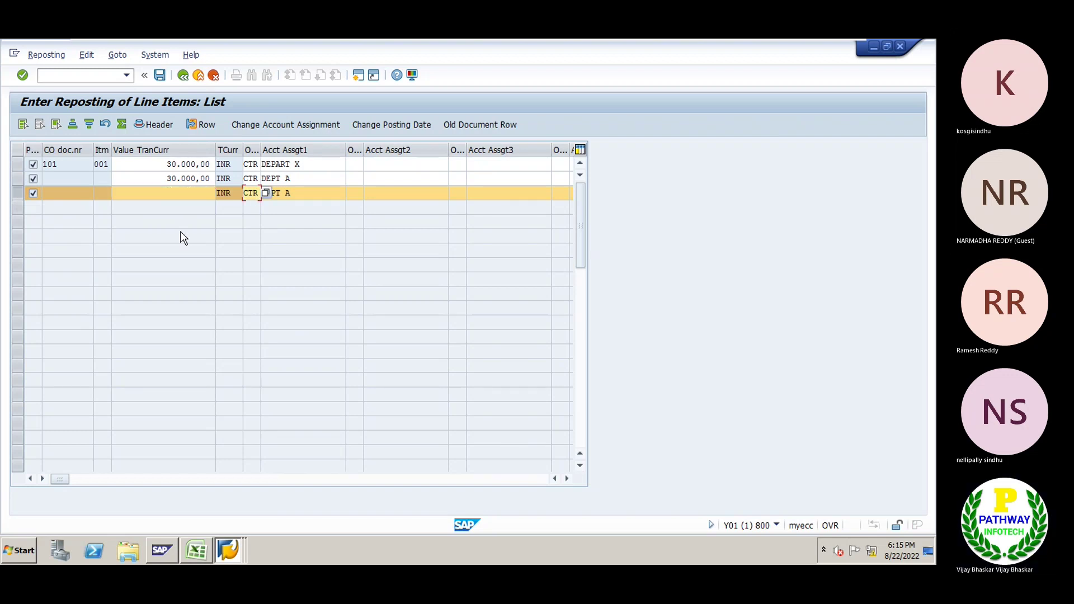
{"action": "key", "text": "Delete"}
{"action": "key", "text": "Delete"}
{"action": "key", "text": "Tab"}
{"action": "key", "text": "Delete"}
{"action": "key", "text": "Delete"}
{"action": "key", "text": "Delete"}
{"action": "key", "text": "Delete"}
{"action": "key", "text": "Delete"}
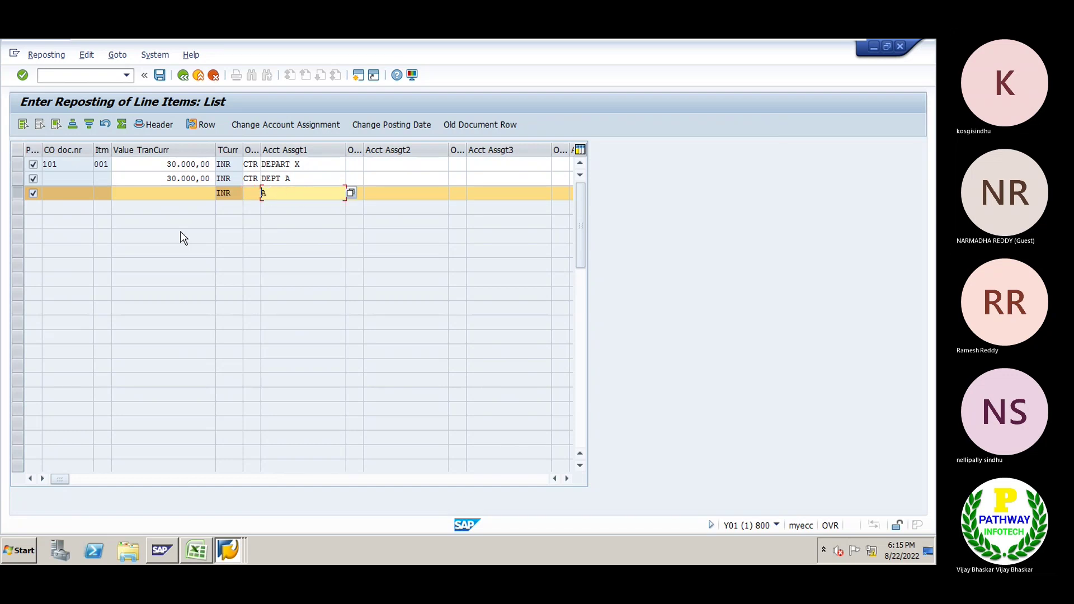
{"action": "key", "text": "Return"}
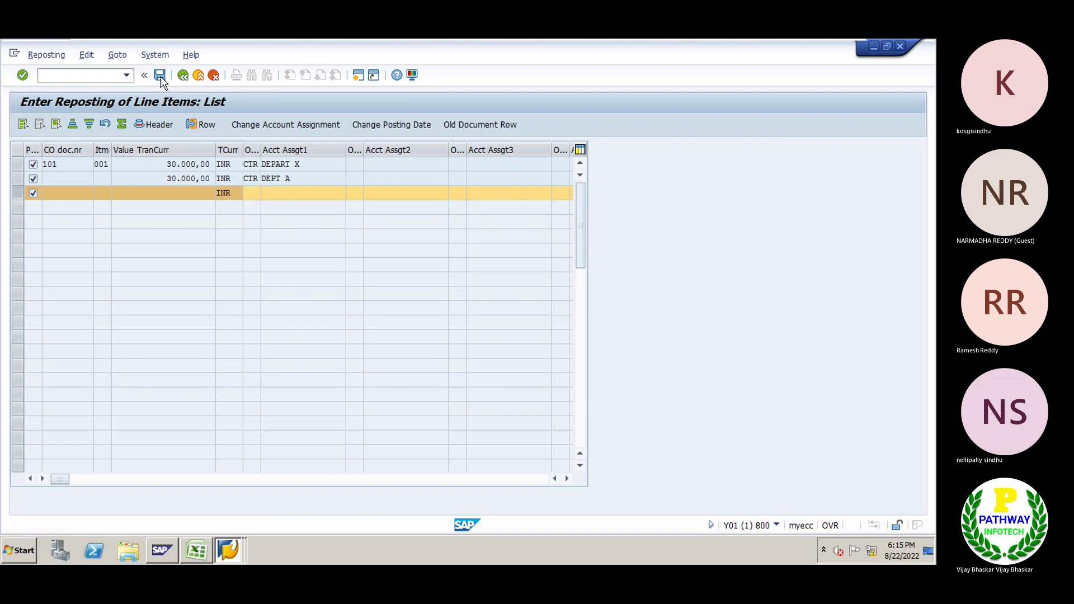
Discard the reposting entries and reload the line item of document 18 with the same selection criteria
{"action": "left_click", "coordinate": [213, 77]}
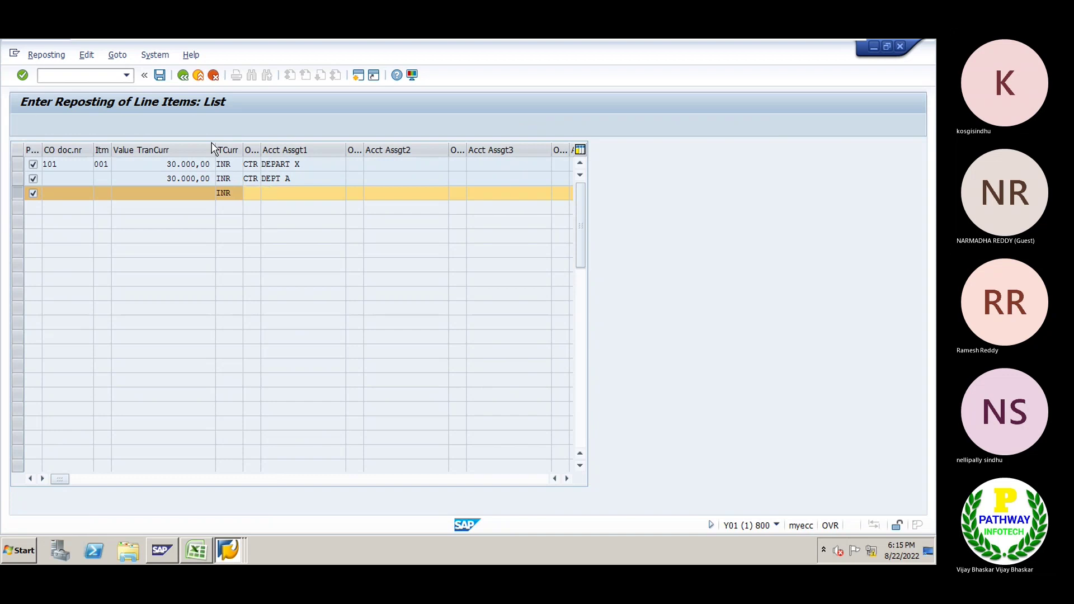
{"action": "left_click", "coordinate": [184, 323]}
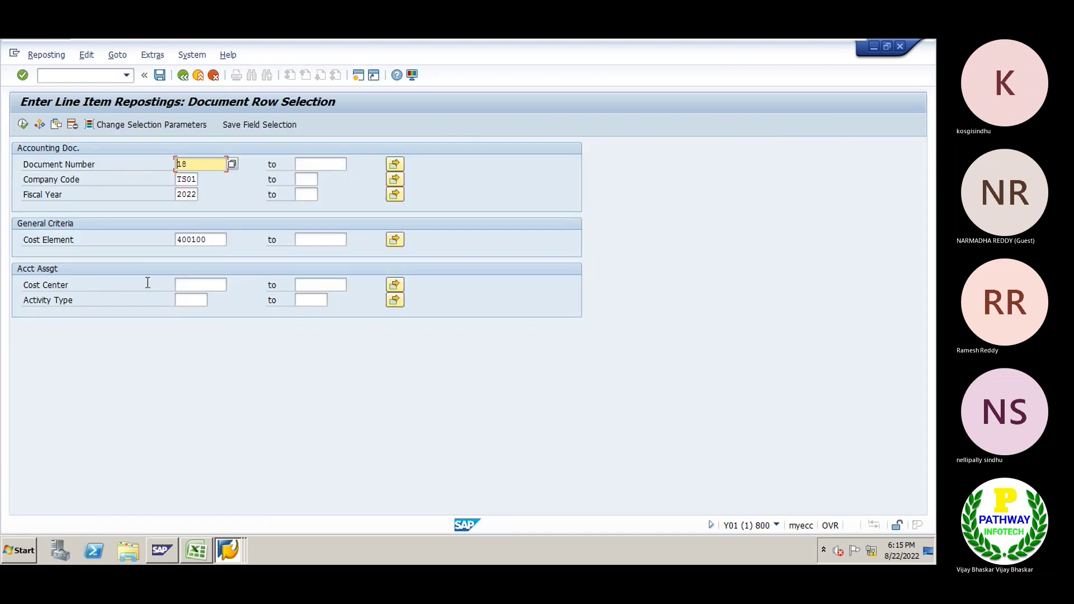
{"action": "left_click", "coordinate": [22, 124]}
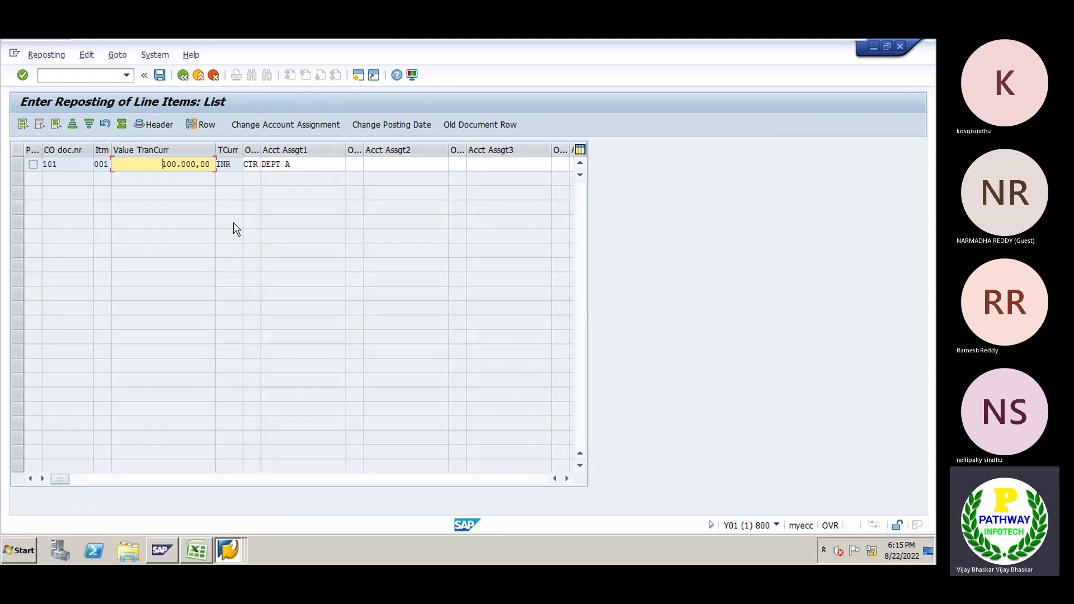
Set the reloaded line item's value in transaction currency to 30000 INR
{"action": "key", "text": "Delete"}
{"action": "key", "text": "Delete"}
{"action": "key", "text": "Delete"}
{"action": "key", "text": "Delete"}
{"action": "key", "text": "Delete"}
{"action": "key", "text": "Delete"}
{"action": "key", "text": "Delete"}
{"action": "key", "text": "Delete"}
{"action": "key", "text": "Delete"}
{"action": "key", "text": "Delete"}
{"action": "type", "text": "30000"}
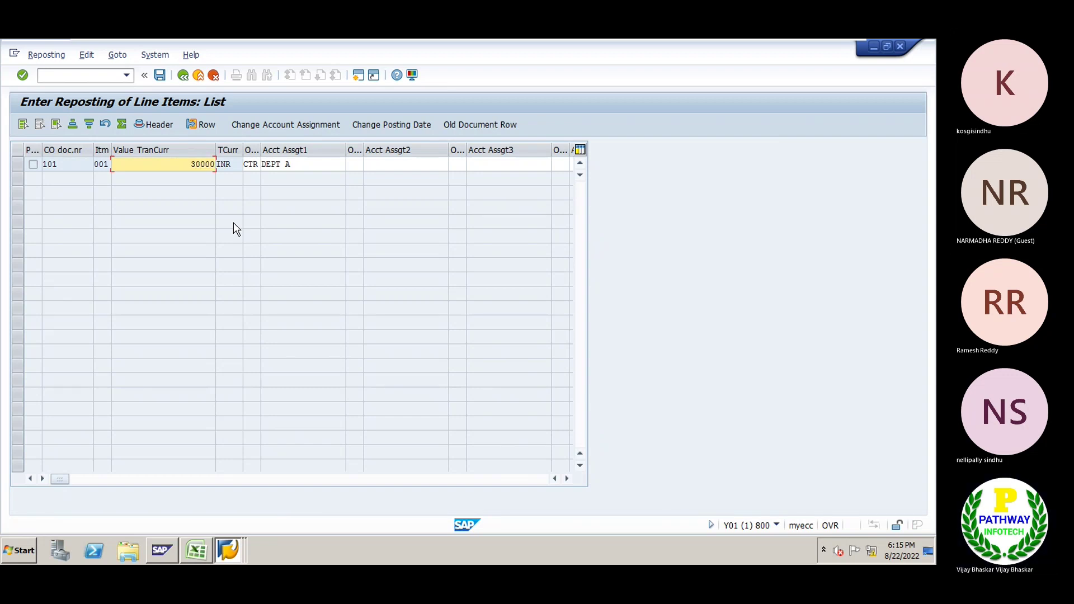
Look up the cost centers of company code TM01, choose DEPART X as the first account assignment, and confirm the row
{"action": "key", "text": "Tab"}
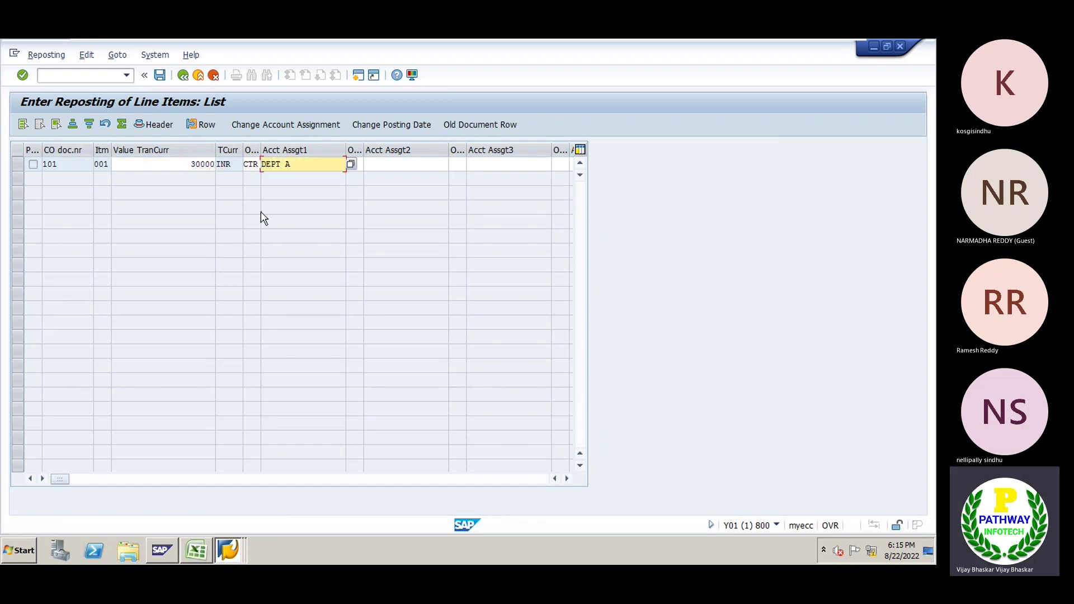
{"action": "left_click", "coordinate": [350, 163]}
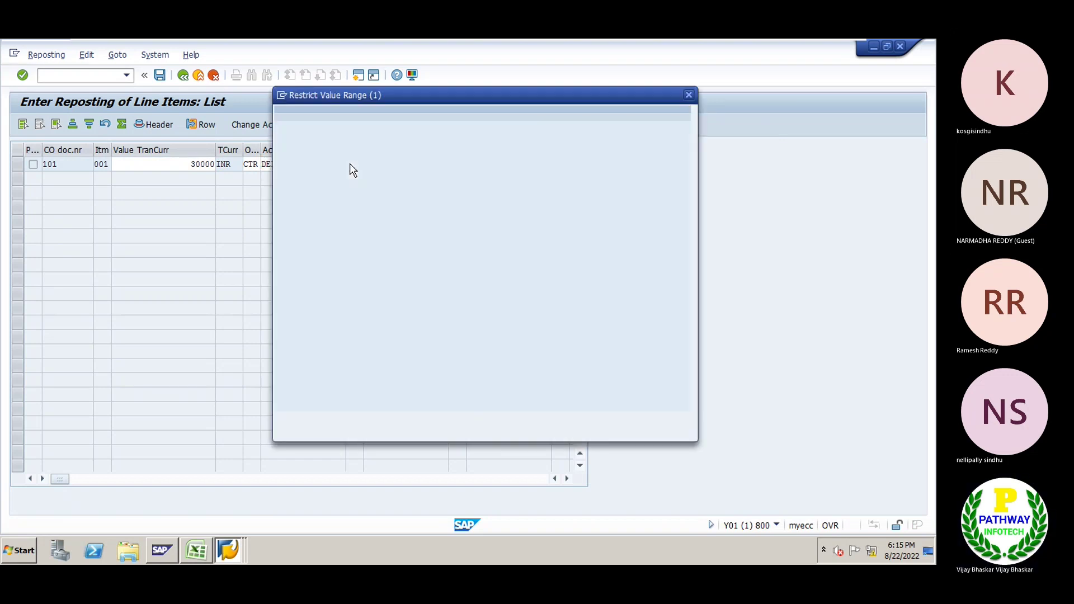
{"action": "left_click", "coordinate": [416, 184]}
{"action": "key", "text": "BackSpace"}
{"action": "key", "text": "BackSpace"}
{"action": "key", "text": "BackSpace"}
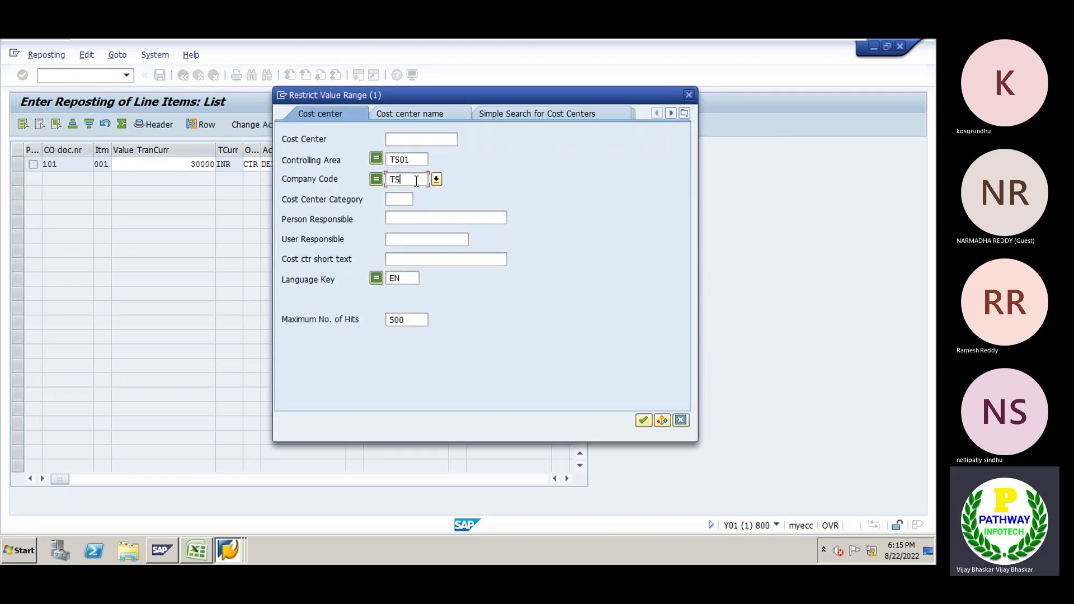
{"action": "type", "text": "m01"}
{"action": "key", "text": "Return"}
{"action": "double_click", "coordinate": [372, 128]}
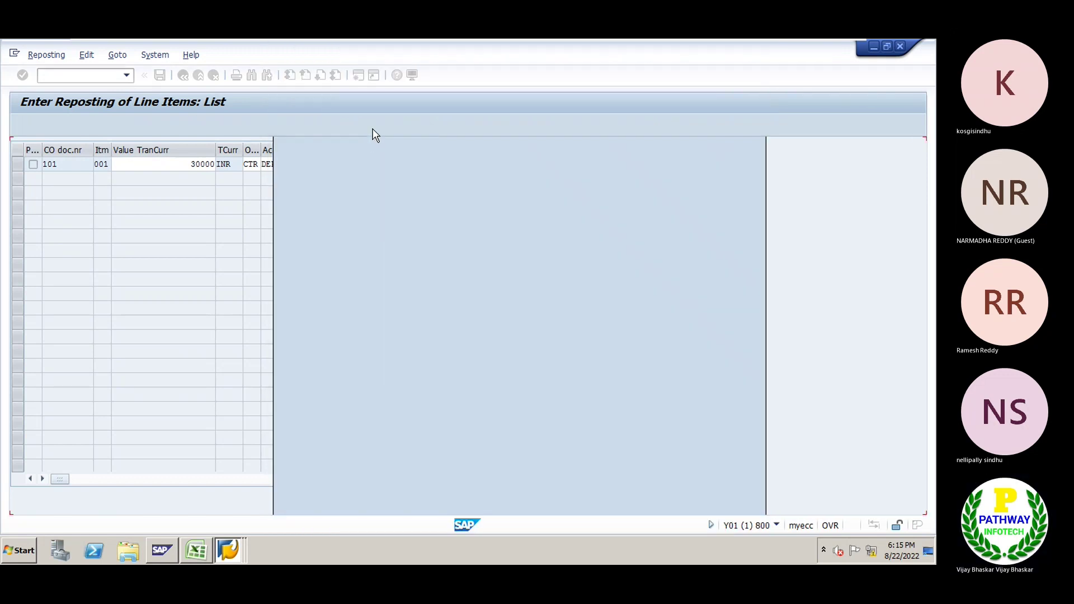
{"action": "key", "text": "Return"}
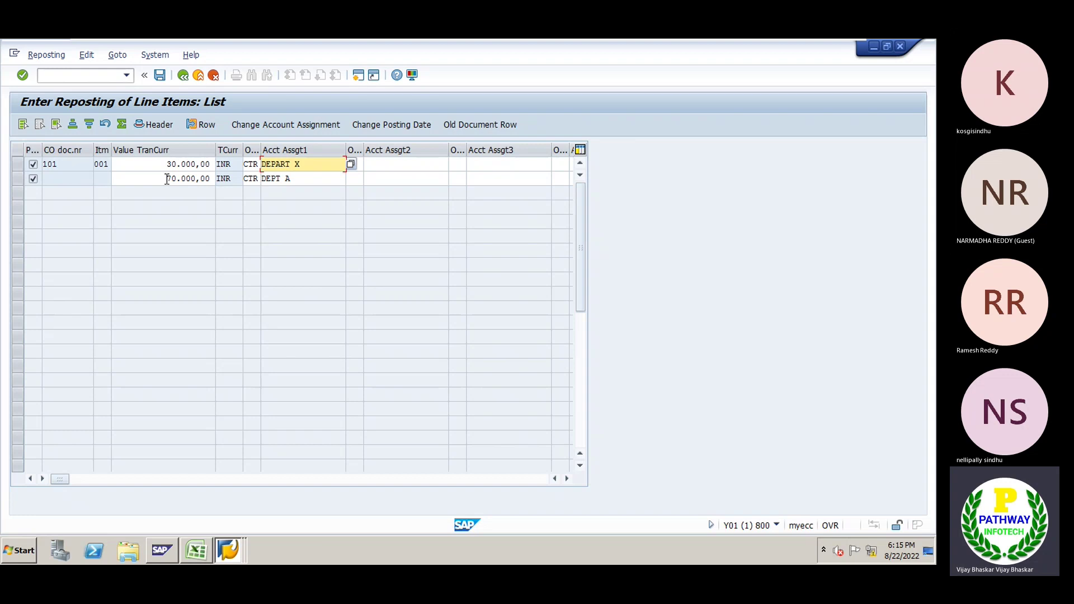
Try to post the reposting of 30000 INR to cost center DEPART X
{"action": "left_click", "coordinate": [307, 179]}
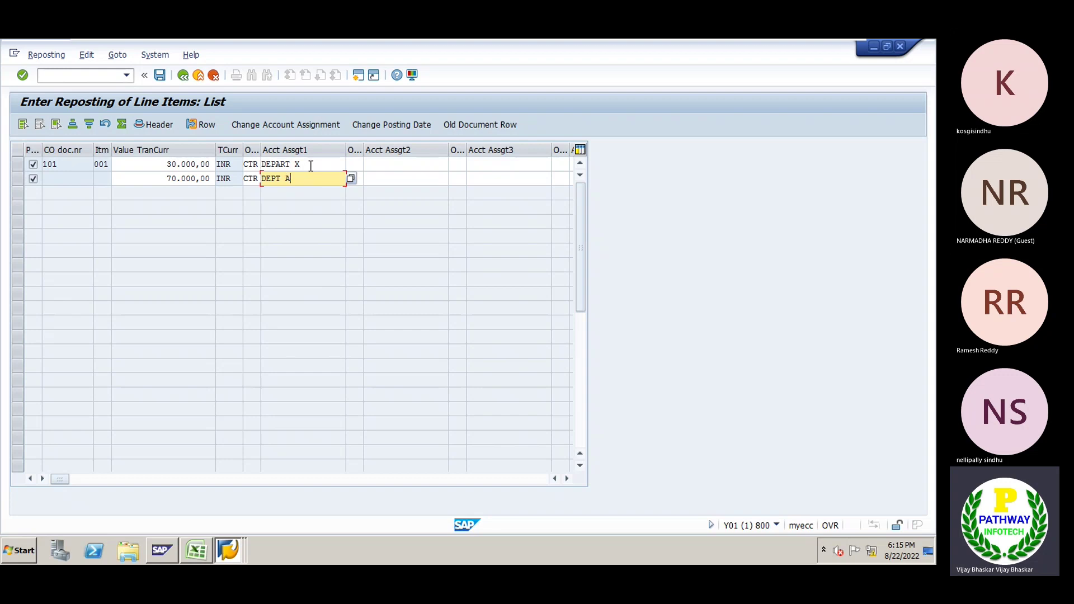
{"action": "left_click", "coordinate": [311, 165]}
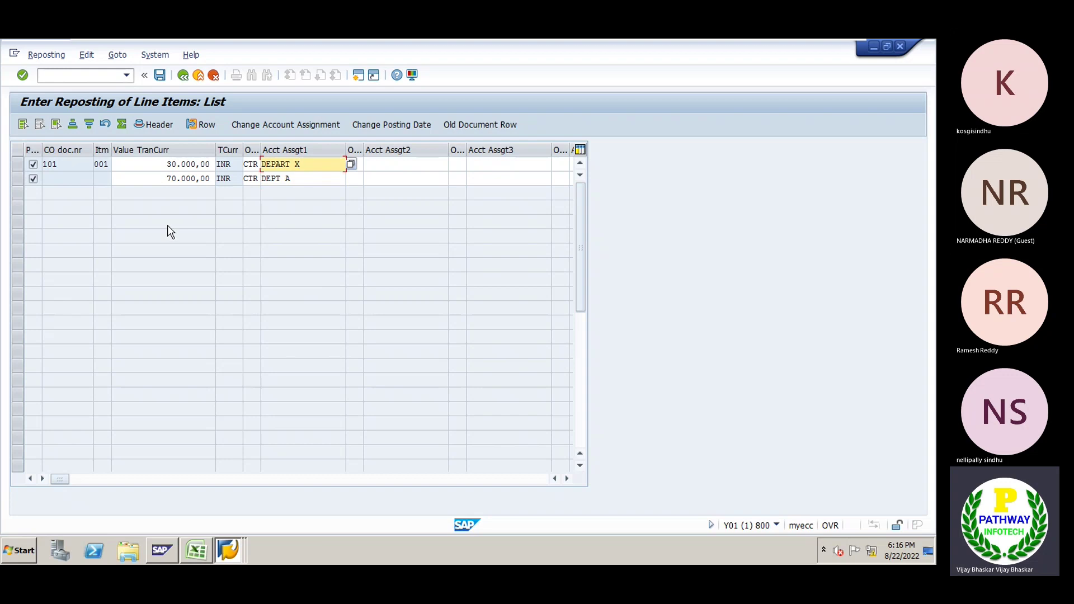
{"action": "left_click", "coordinate": [159, 76]}
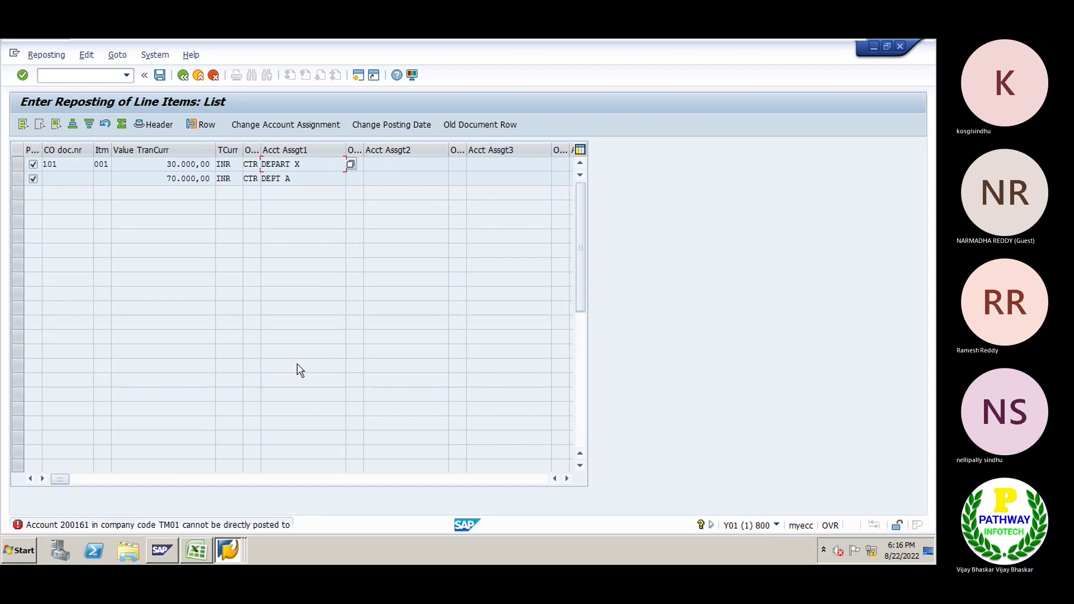
{"action": "key", "text": "Return"}
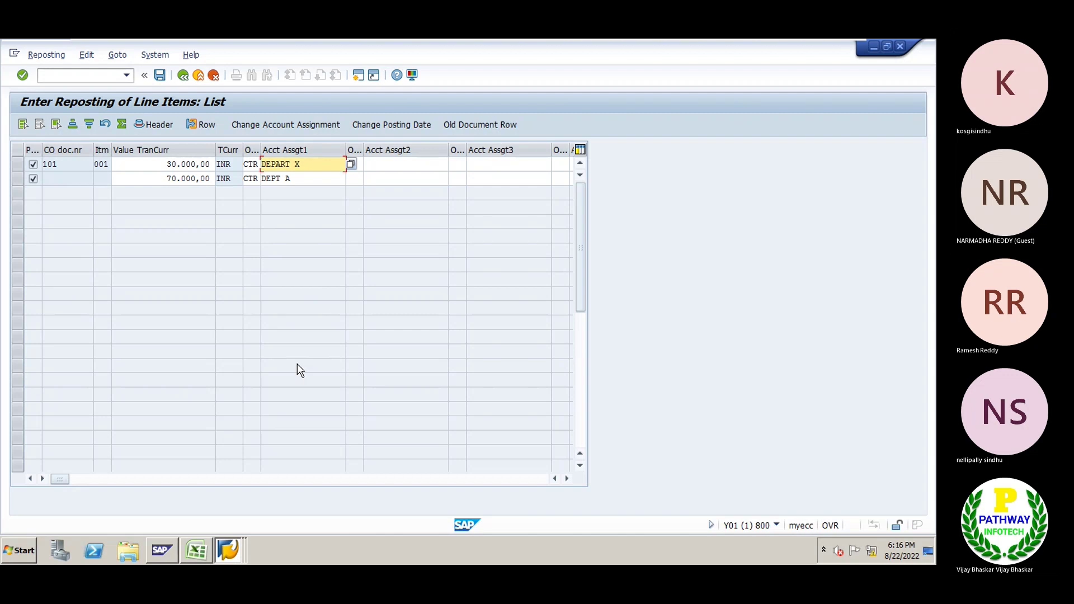
Switch to the session displaying the data entry view of document 18
{"action": "left_click", "coordinate": [228, 550]}
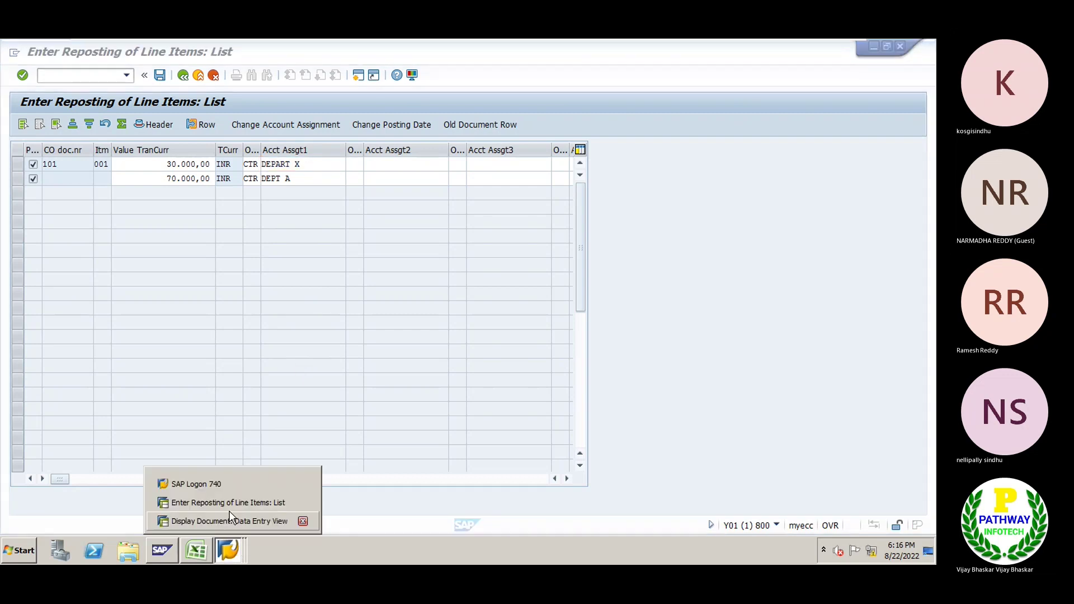
{"action": "left_click", "coordinate": [228, 503]}
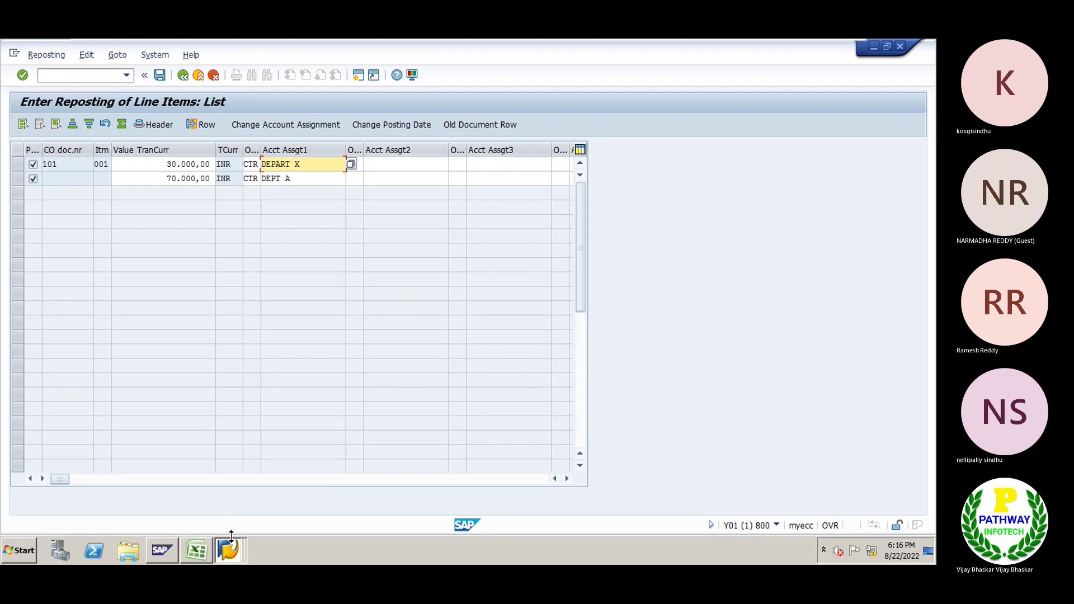
{"action": "left_click", "coordinate": [228, 548]}
{"action": "left_click", "coordinate": [224, 522]}
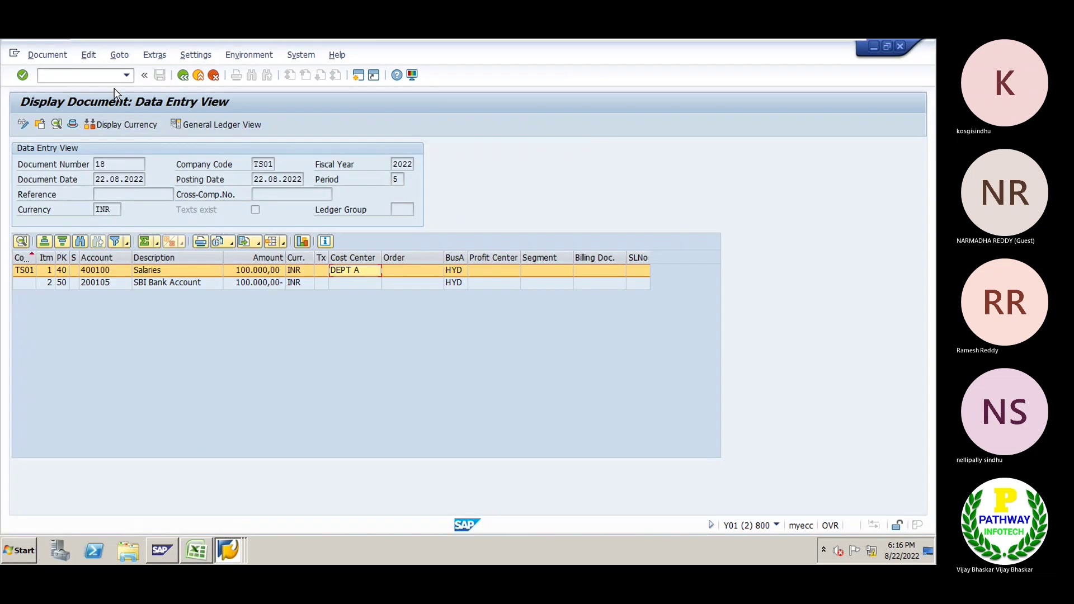
Start transaction FS00 in a new session and display the control data of the TATA Motors Ltd G/L account in company code TM01
{"action": "left_click", "coordinate": [358, 75]}
{"action": "type", "text": "fs"}
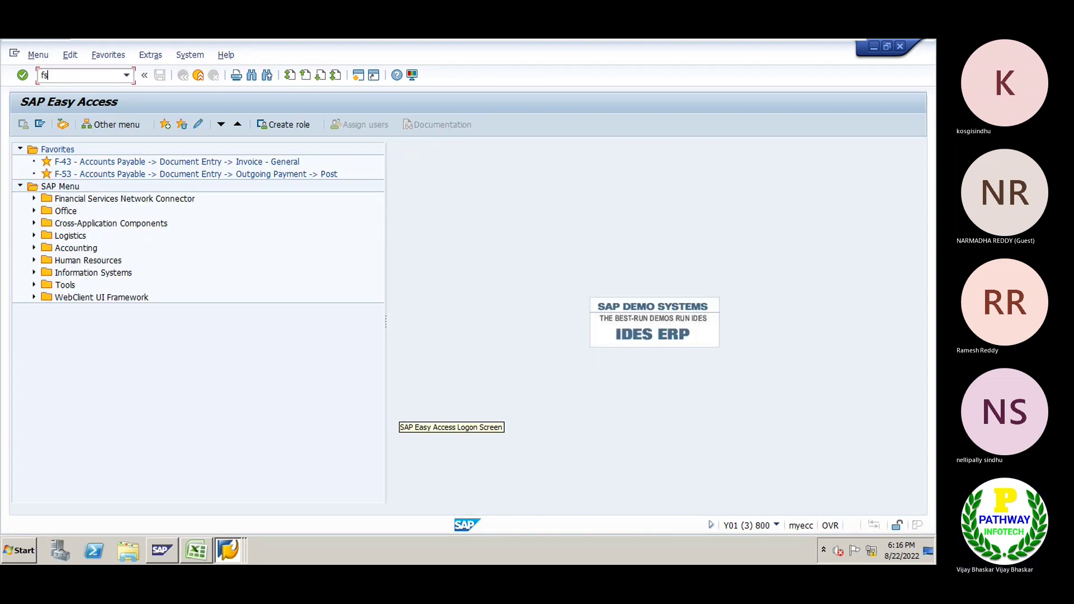
{"action": "type", "text": "00"}
{"action": "key", "text": "Return"}
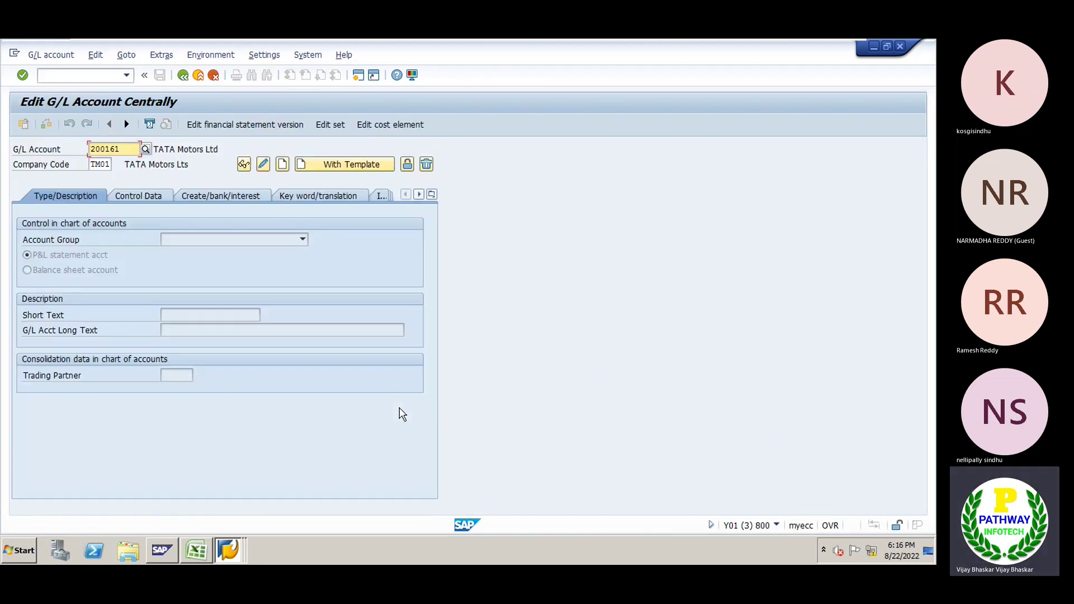
{"action": "key", "text": "Return"}
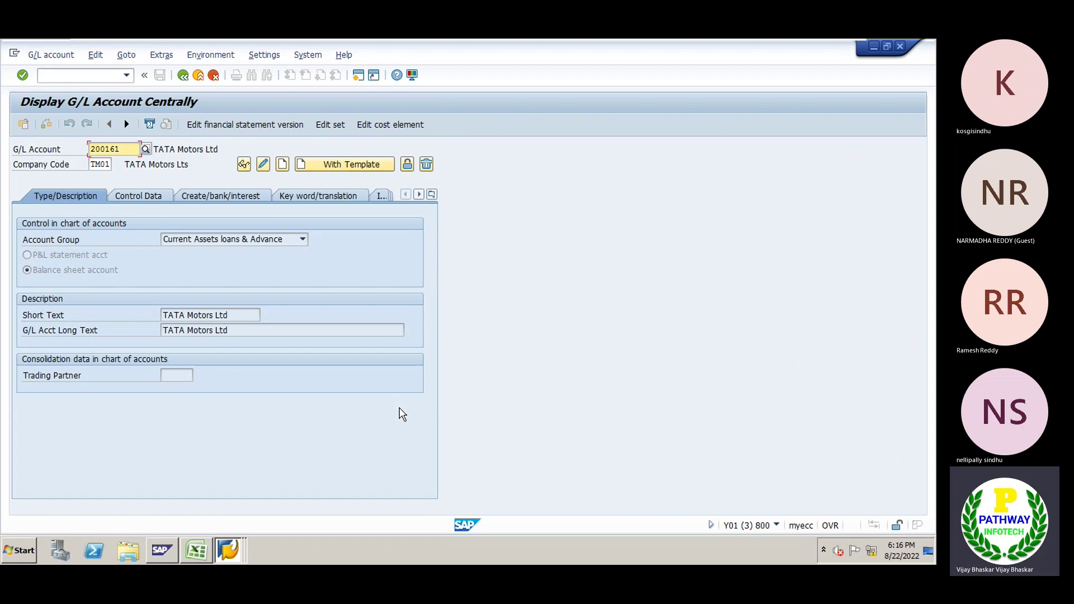
{"action": "left_click", "coordinate": [144, 197]}
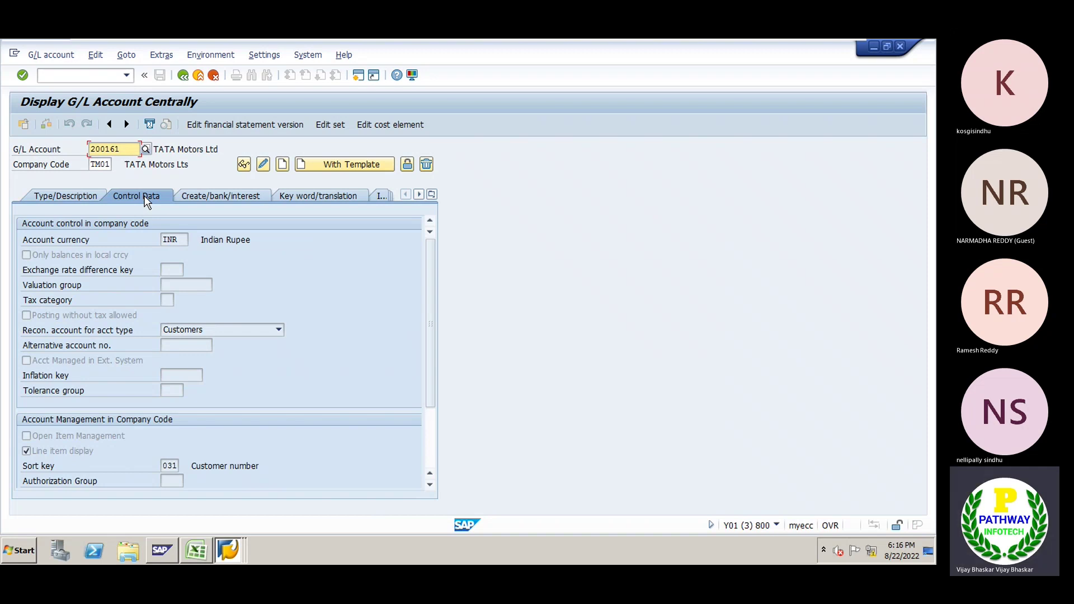
Put the TATA Motors Ltd G/L account in change mode and clear its reconciliation account type in the control data
{"action": "left_click", "coordinate": [54, 197]}
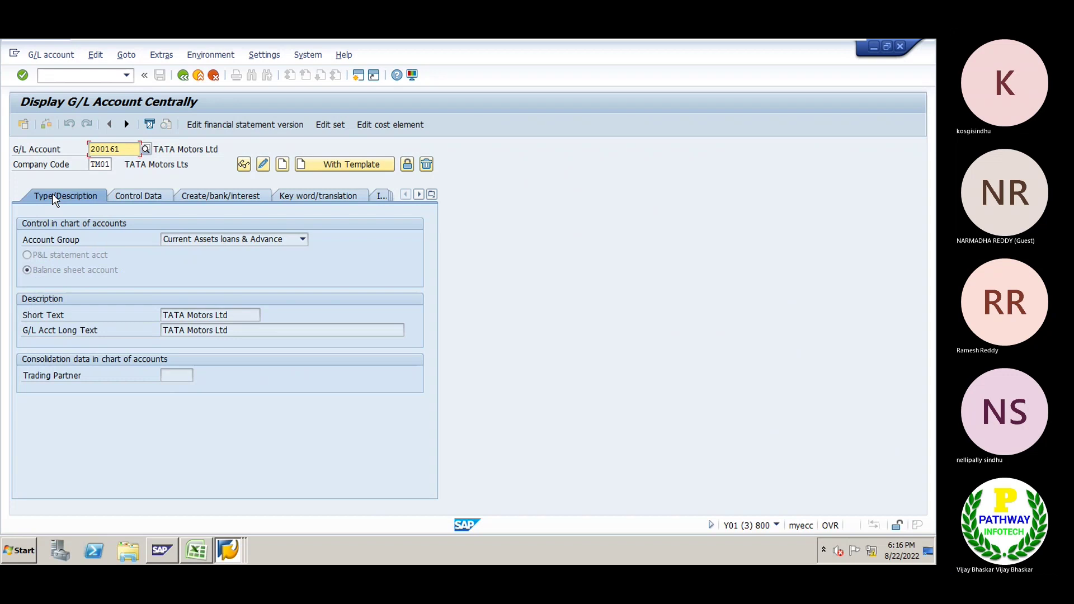
{"action": "left_click", "coordinate": [263, 164]}
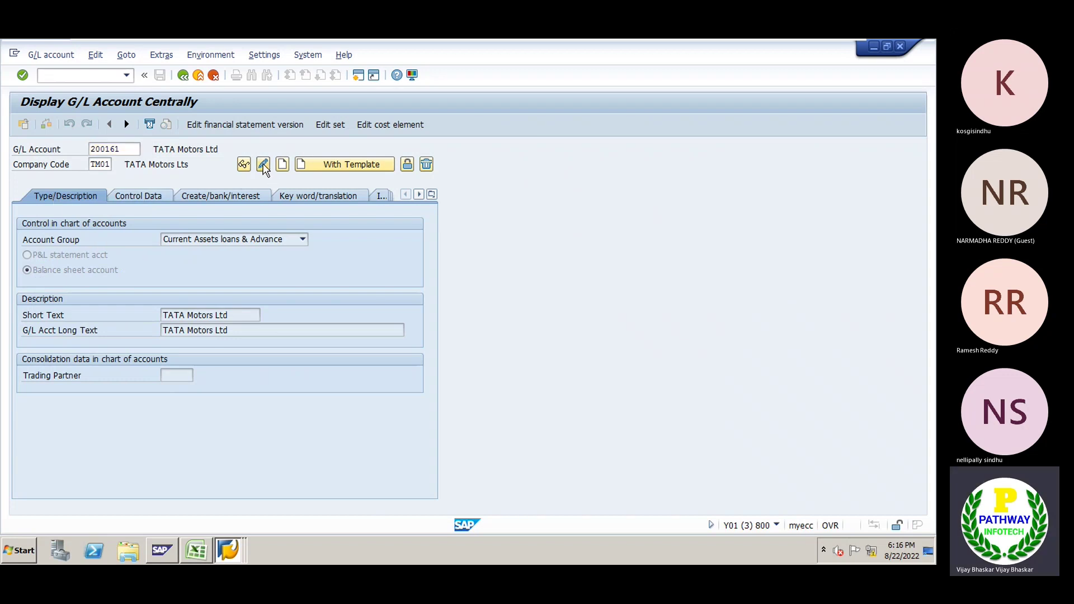
{"action": "left_click", "coordinate": [139, 194]}
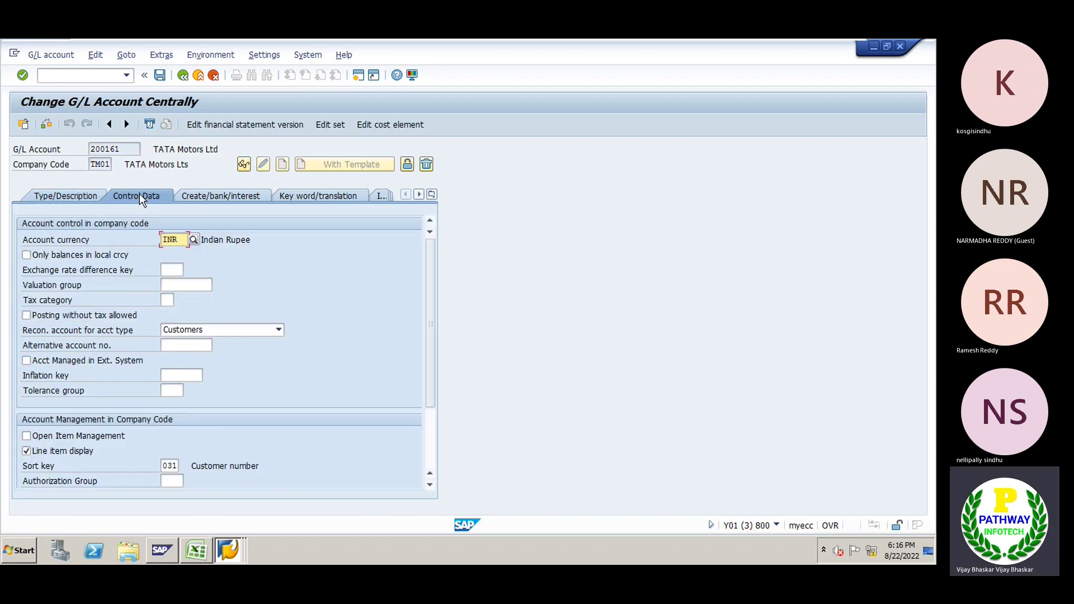
{"action": "left_click", "coordinate": [203, 335]}
{"action": "left_click", "coordinate": [195, 382]}
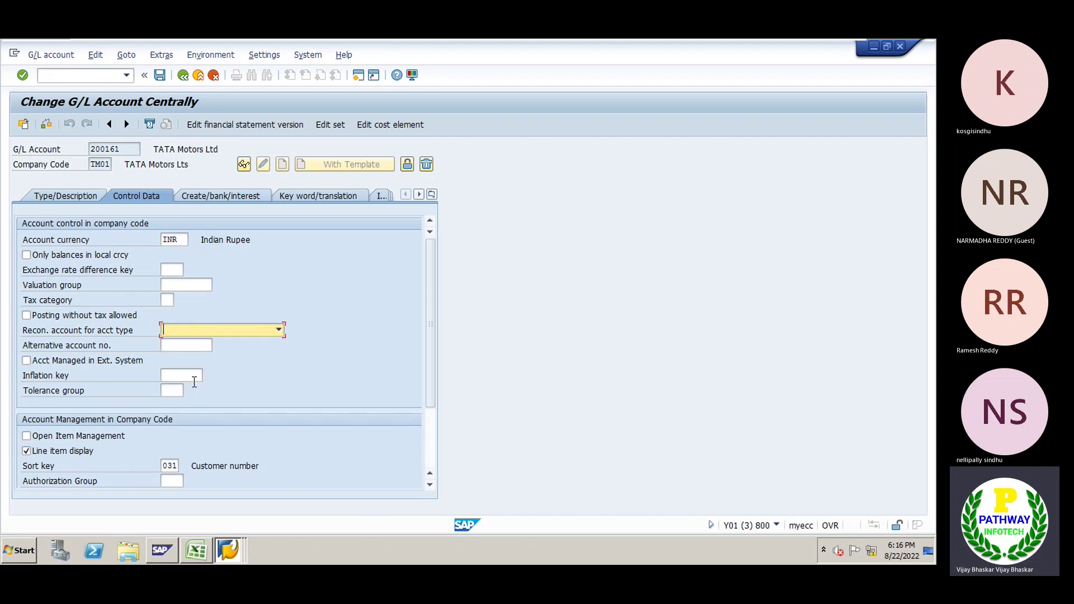
Set the account's sort key to 001 and save the G/L account
{"action": "left_click", "coordinate": [166, 466]}
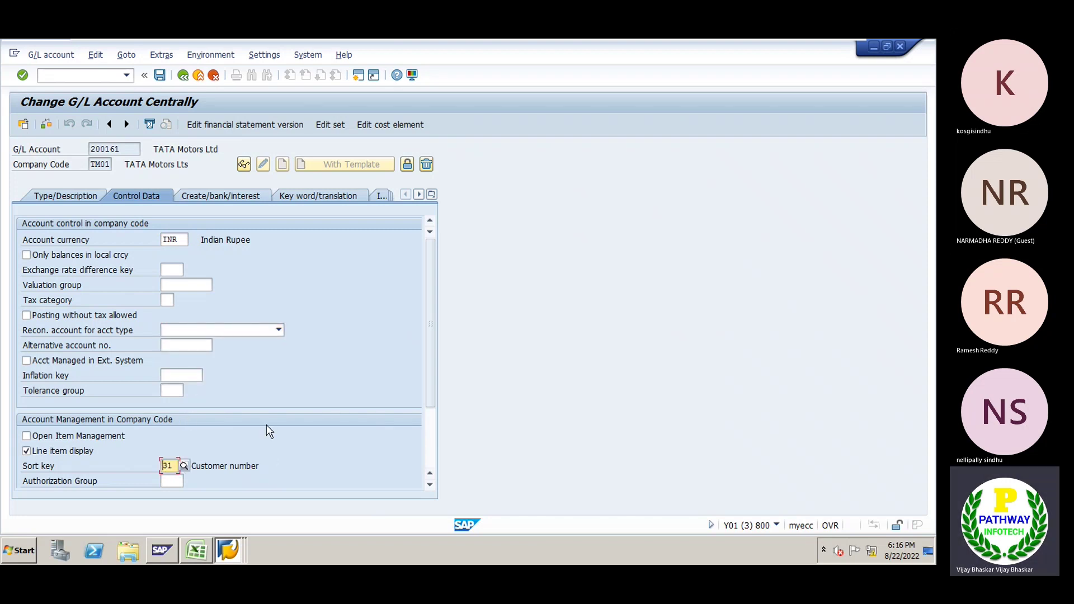
{"action": "type", "text": "000"}
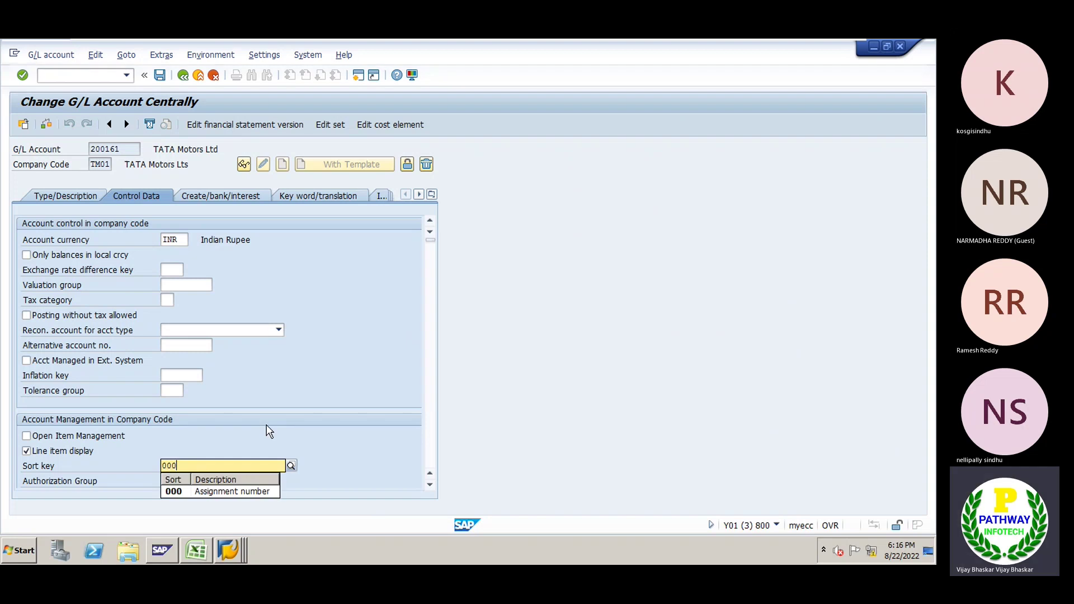
{"action": "key", "text": "BackSpace"}
{"action": "type", "text": "1"}
{"action": "key", "text": "Return"}
{"action": "key", "text": "ctrl+s"}
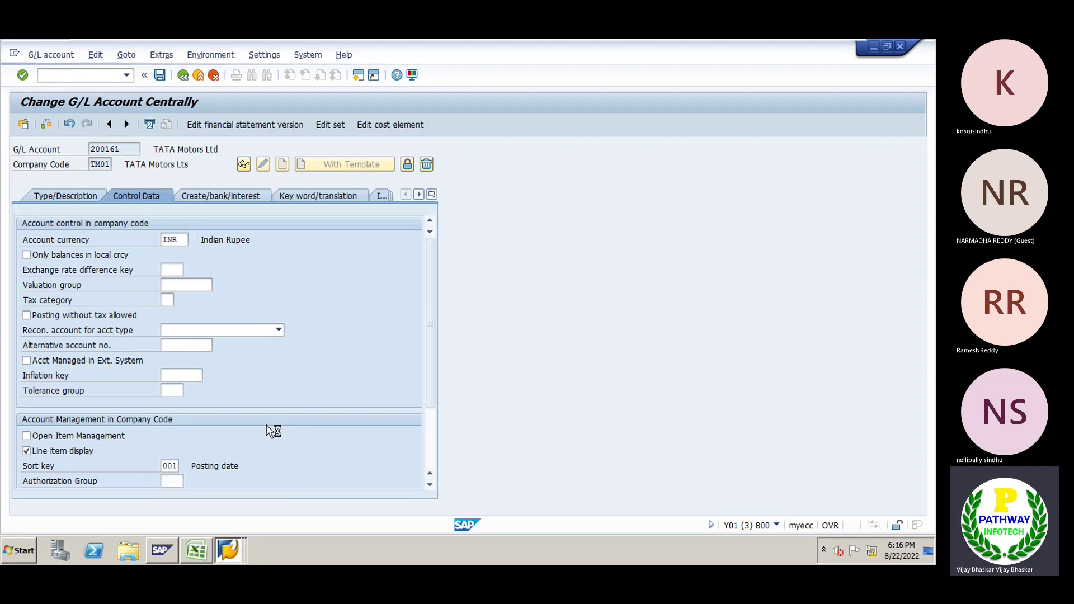
{"action": "key", "text": "Return"}
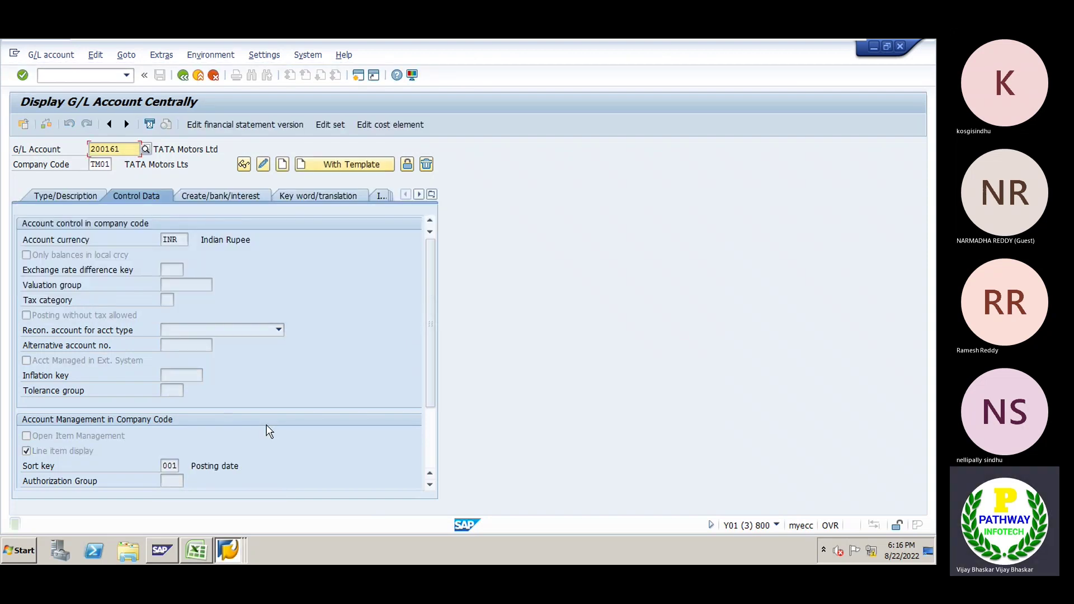
Switch back to the reposting session and try again to post the 30000 INR reposting to DEPART X
{"action": "key", "text": "alt+Tab"}
{"action": "key", "text": "alt+Tab"}
{"action": "key", "text": "alt+Tab"}
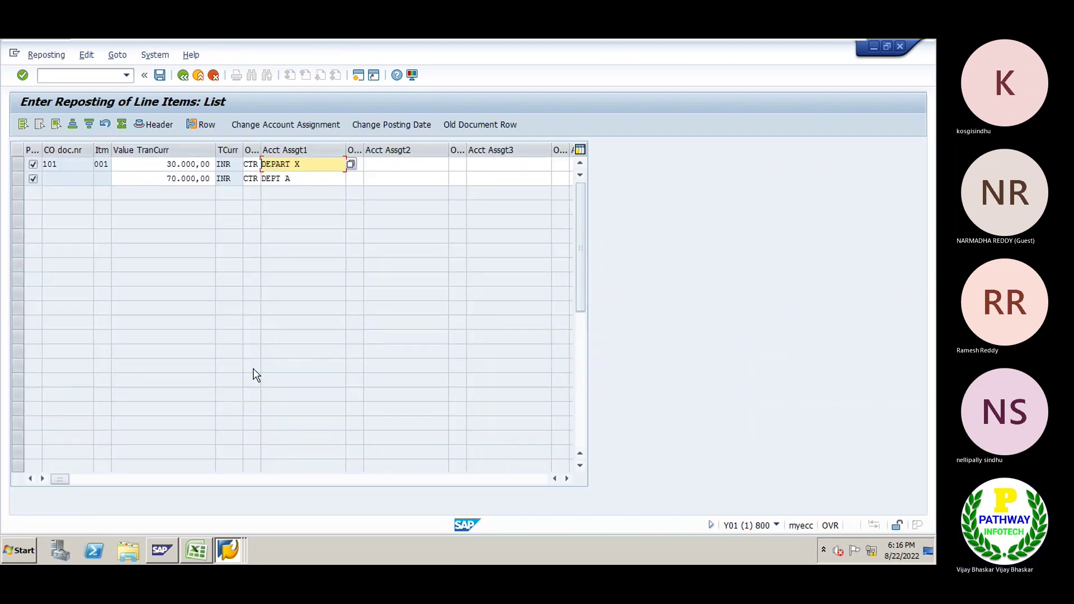
{"action": "left_click", "coordinate": [160, 76]}
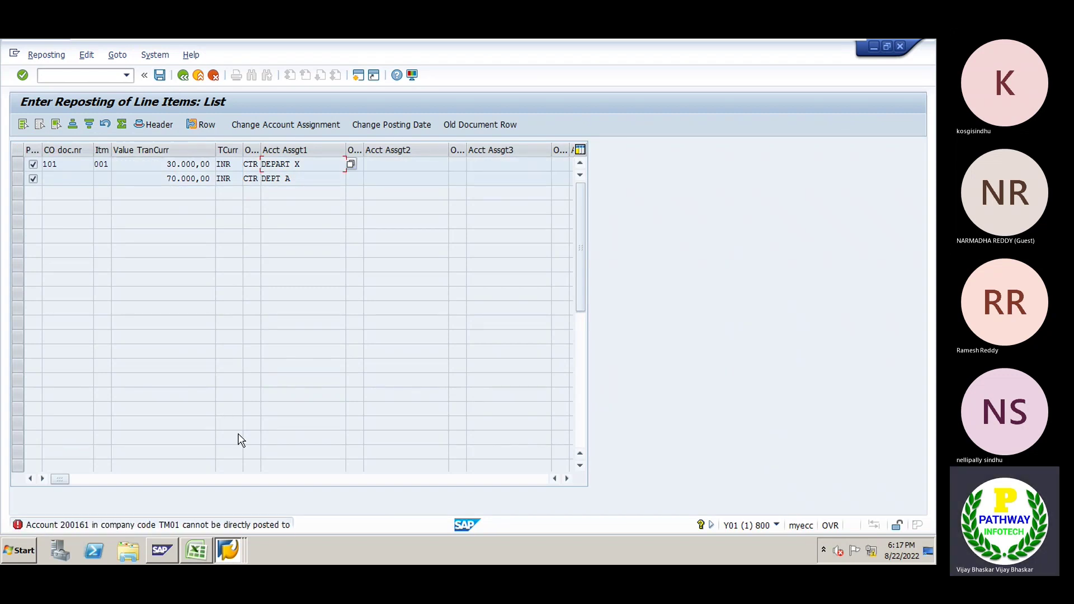
Review the document 18 and G/L account sessions, and return to the reposting list
{"action": "key", "text": "alt+Tab"}
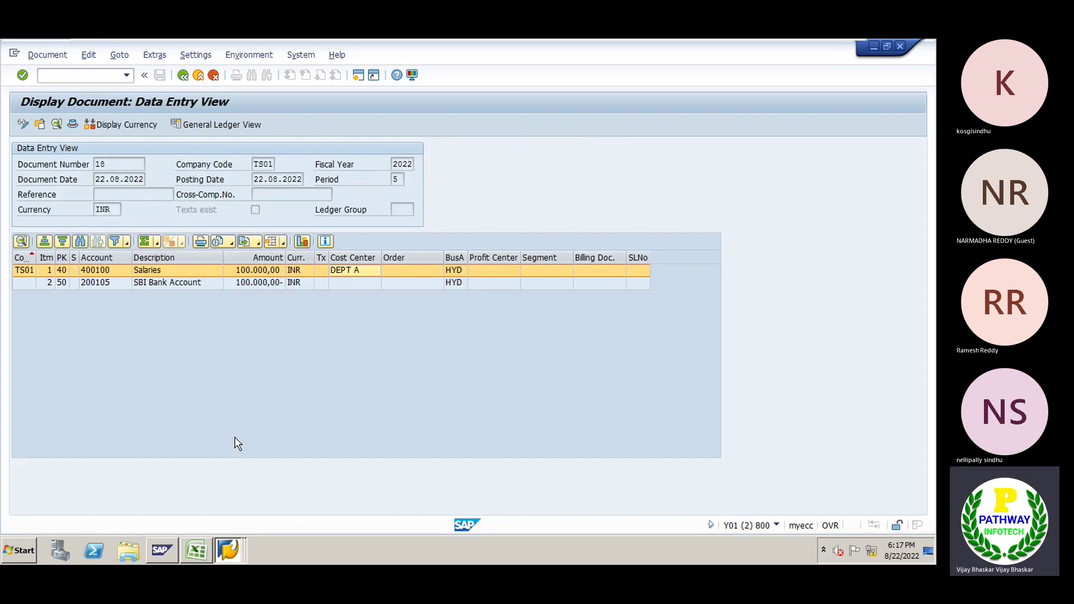
{"action": "key", "text": "alt+Tab"}
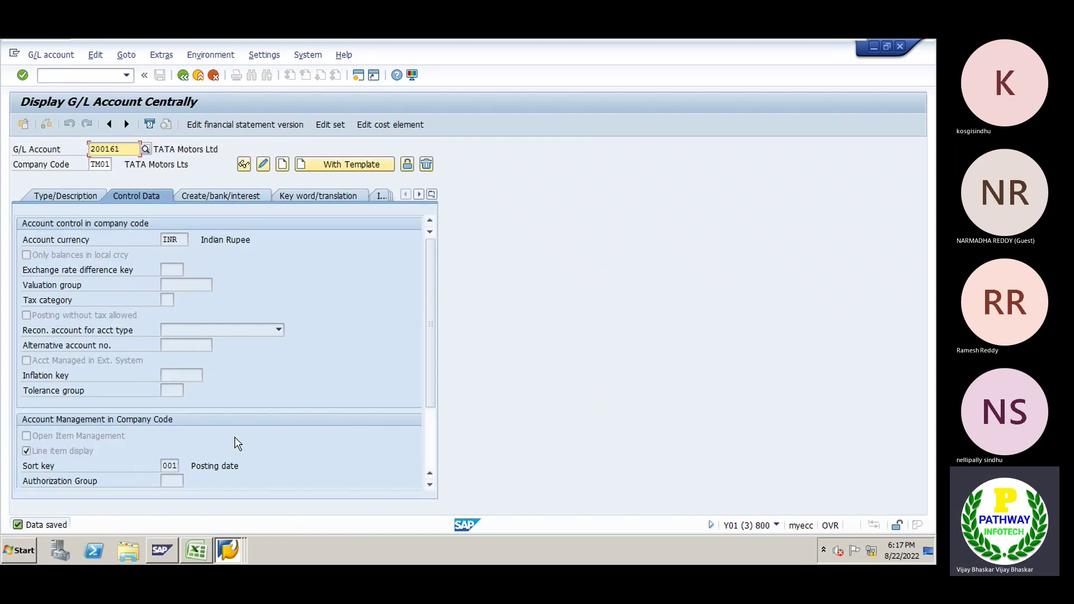
{"action": "key", "text": "alt+Tab"}
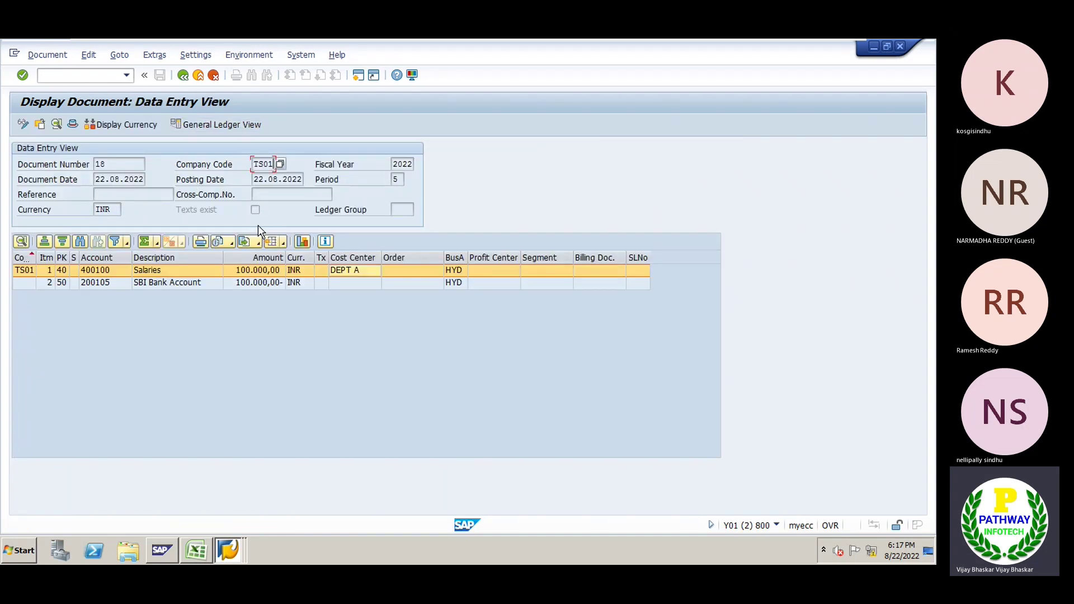
{"action": "key", "text": "alt+Tab"}
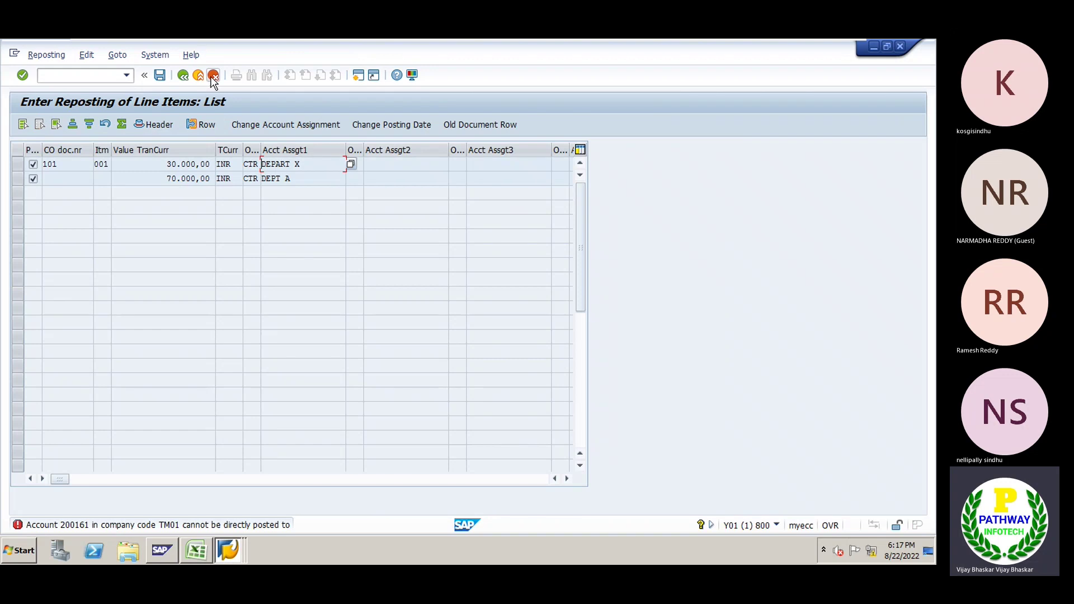
Discard the pending reposting and reload the salaries line item of document 18 in company code TS01
{"action": "left_click", "coordinate": [213, 76]}
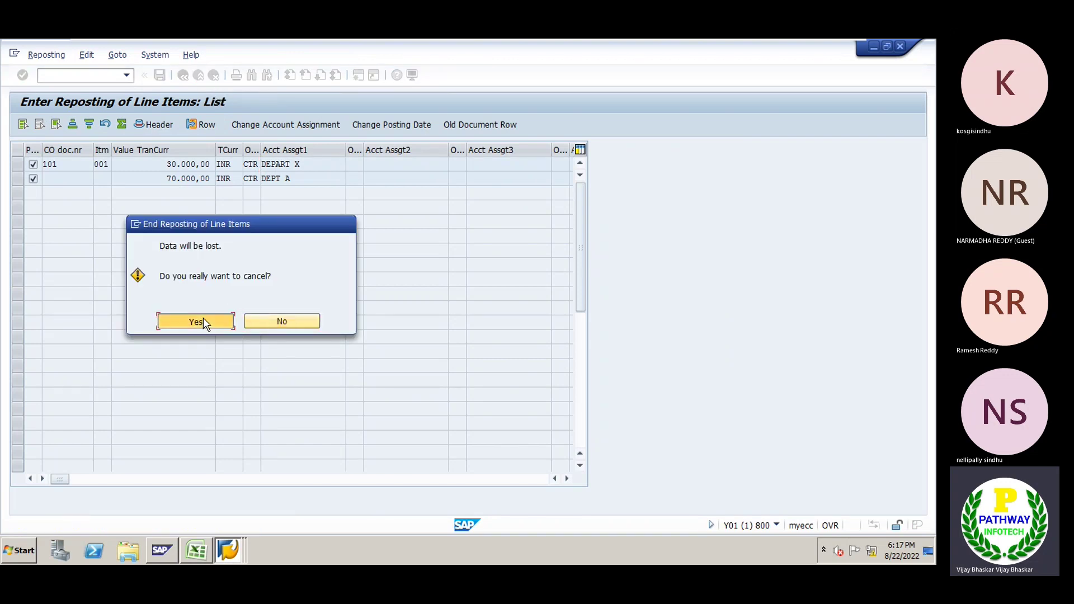
{"action": "left_click", "coordinate": [203, 320]}
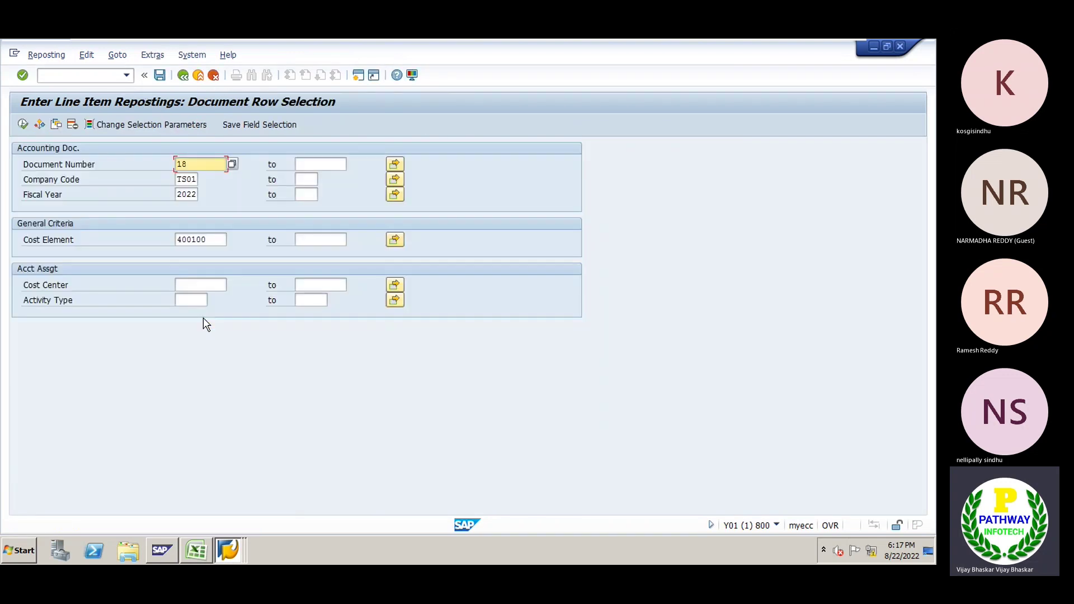
{"action": "left_click", "coordinate": [22, 126]}
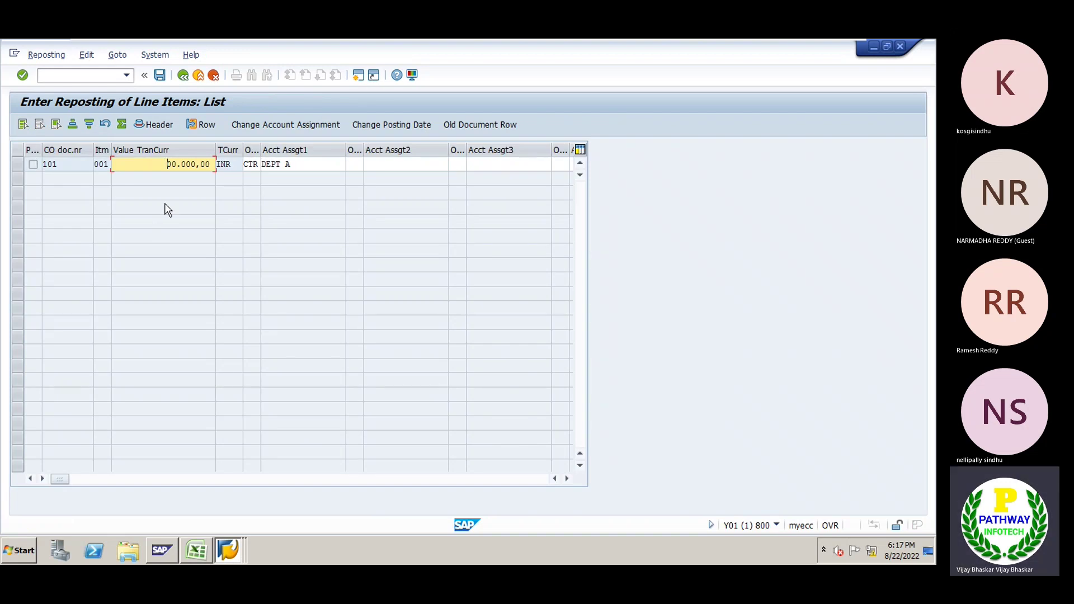
Set the line item's value to 30000 INR and clear its first account assignment
{"action": "type", "text": "30000"}
{"action": "key", "text": "Tab"}
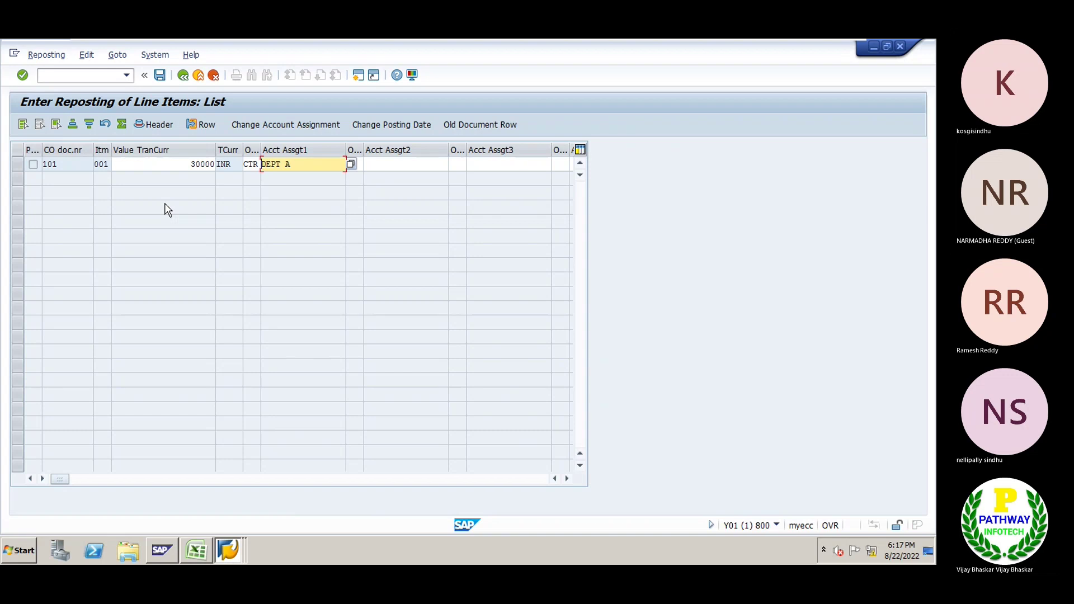
{"action": "key", "text": "Delete"}
{"action": "key", "text": "Delete"}
{"action": "key", "text": "Delete"}
{"action": "key", "text": "Delete"}
{"action": "key", "text": "Delete"}
{"action": "key", "text": "Delete"}
Assign DEPART X from the cost centers of company code TM01 to the line item and try to post the reposting
{"action": "left_click", "coordinate": [351, 164]}
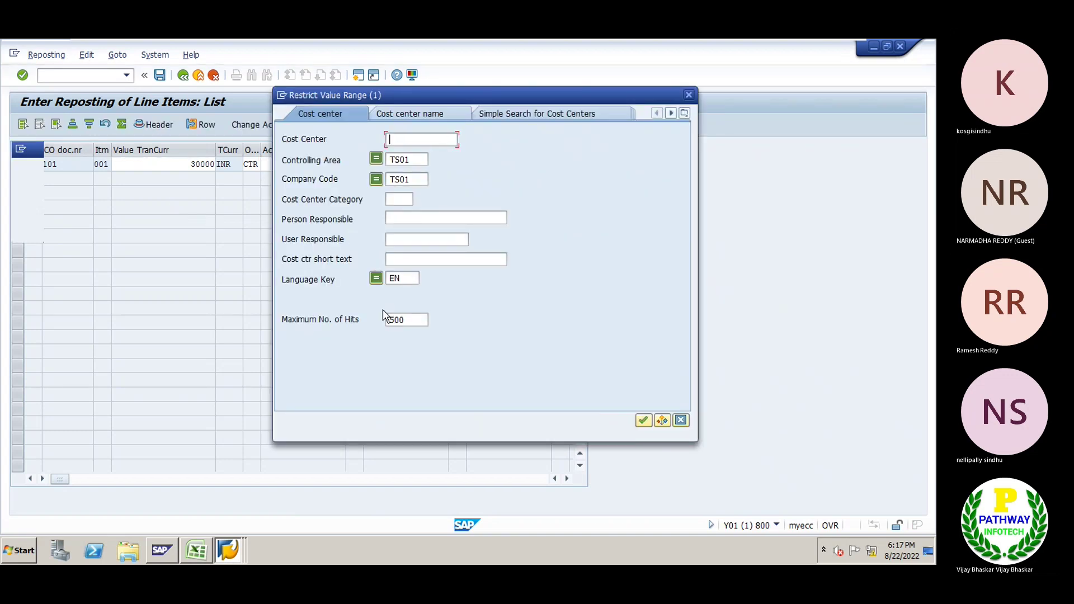
{"action": "left_click", "coordinate": [416, 179]}
{"action": "key", "text": "BackSpace"}
{"action": "key", "text": "BackSpace"}
{"action": "key", "text": "BackSpace"}
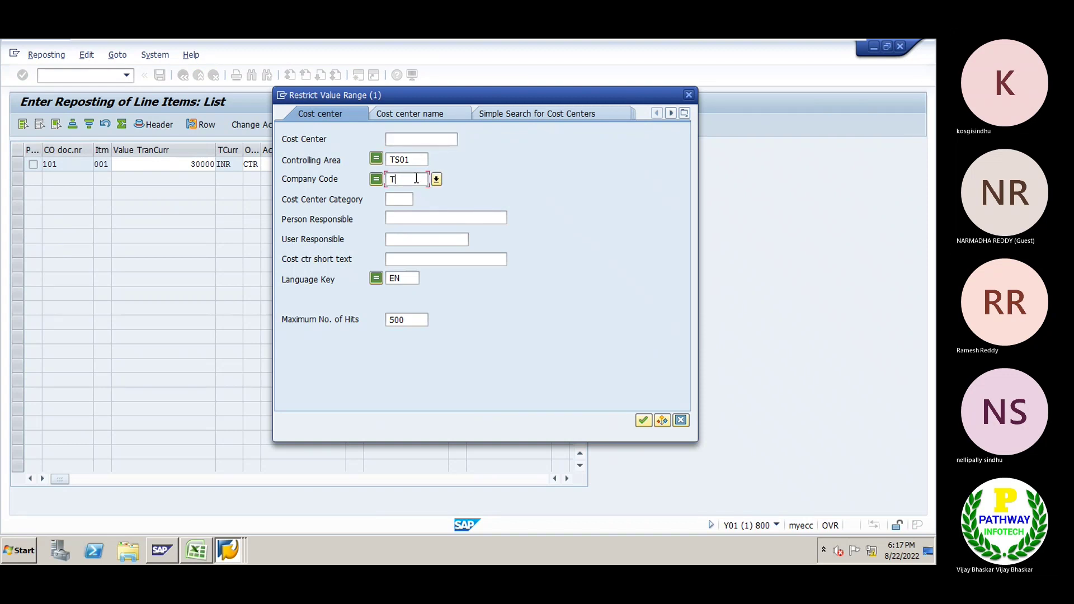
{"action": "type", "text": "m01"}
{"action": "key", "text": "Return"}
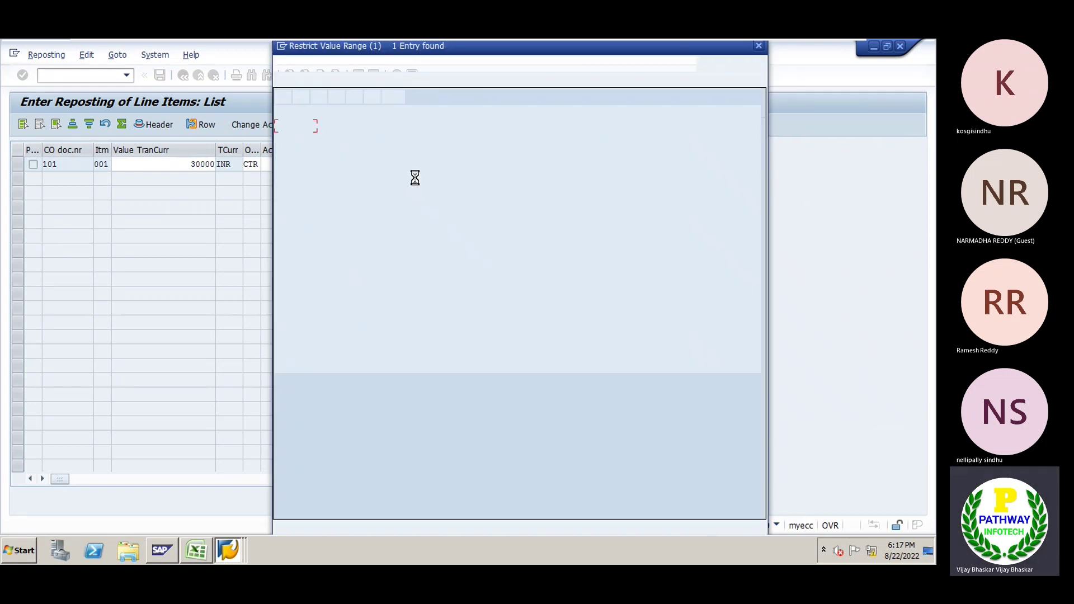
{"action": "double_click", "coordinate": [367, 126]}
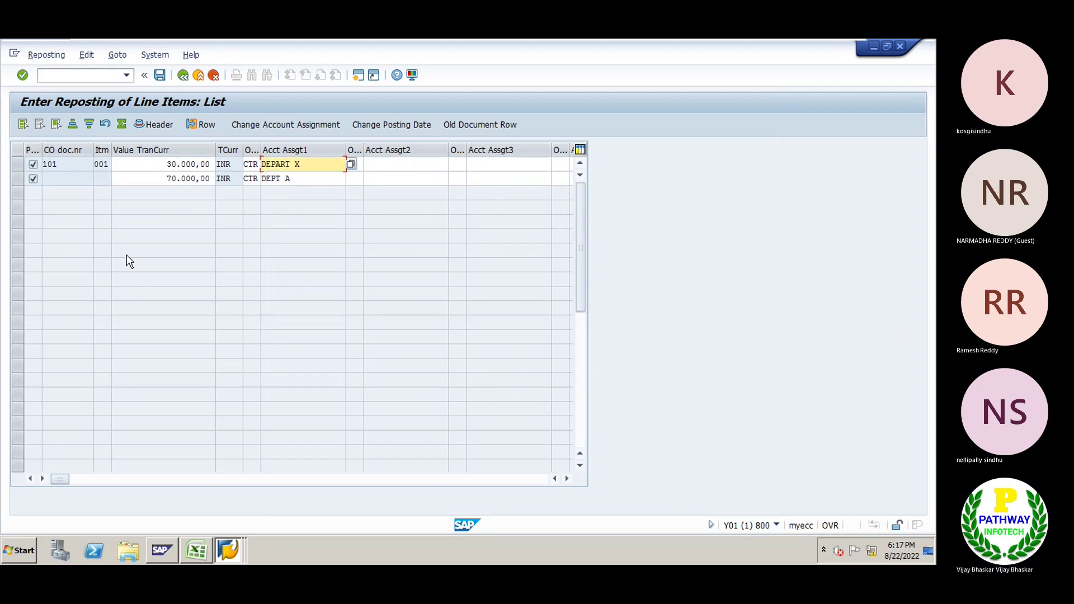
{"action": "left_click", "coordinate": [159, 76]}
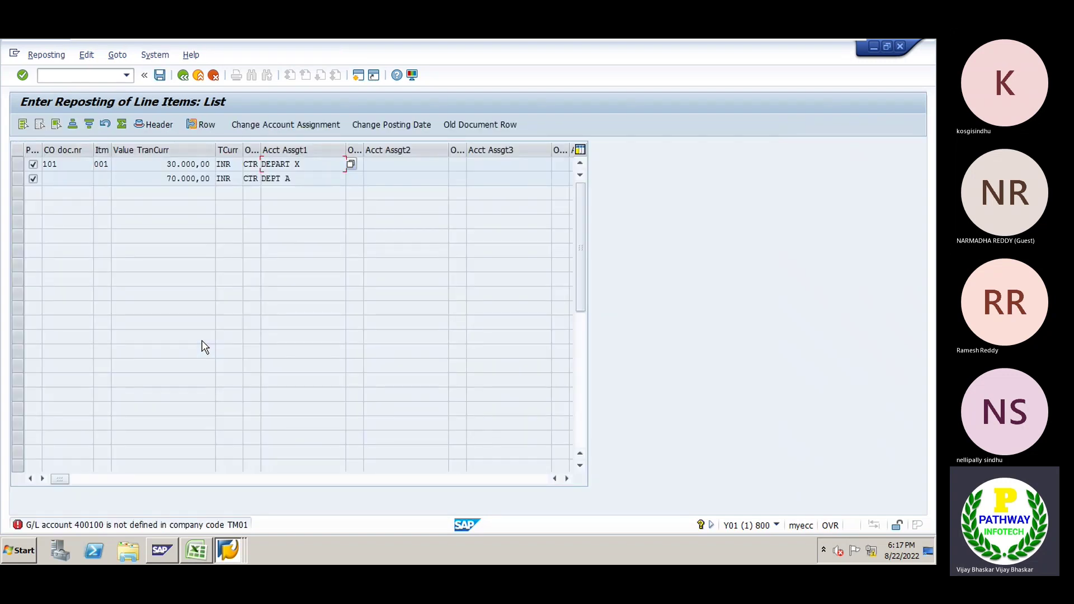
Switch to the G/L account session and enter the Salaries account number for company code TM01
{"action": "key", "text": "F3"}
{"action": "key", "text": "F3"}
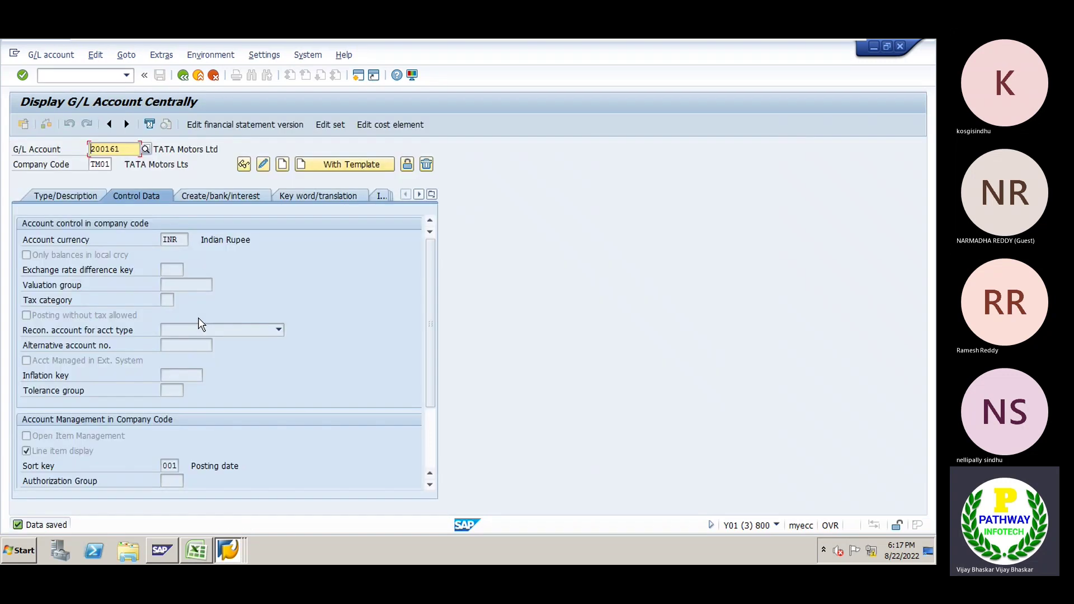
{"action": "key", "text": "Delete"}
{"action": "key", "text": "Delete"}
{"action": "key", "text": "Delete"}
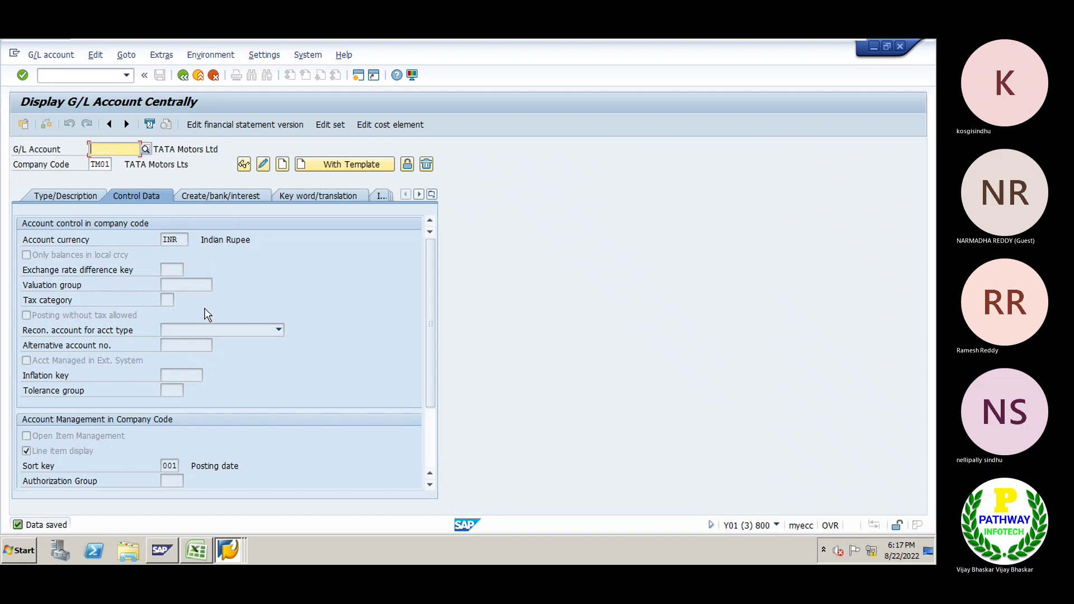
{"action": "type", "text": "400100"}
{"action": "key", "text": "Tab"}
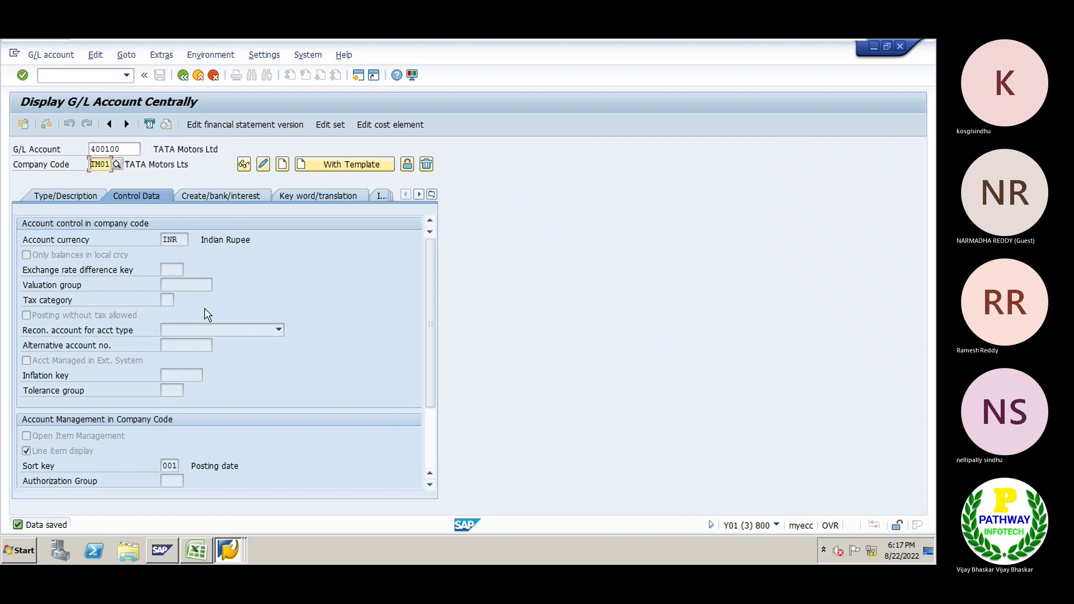
{"action": "left_click", "coordinate": [129, 147]}
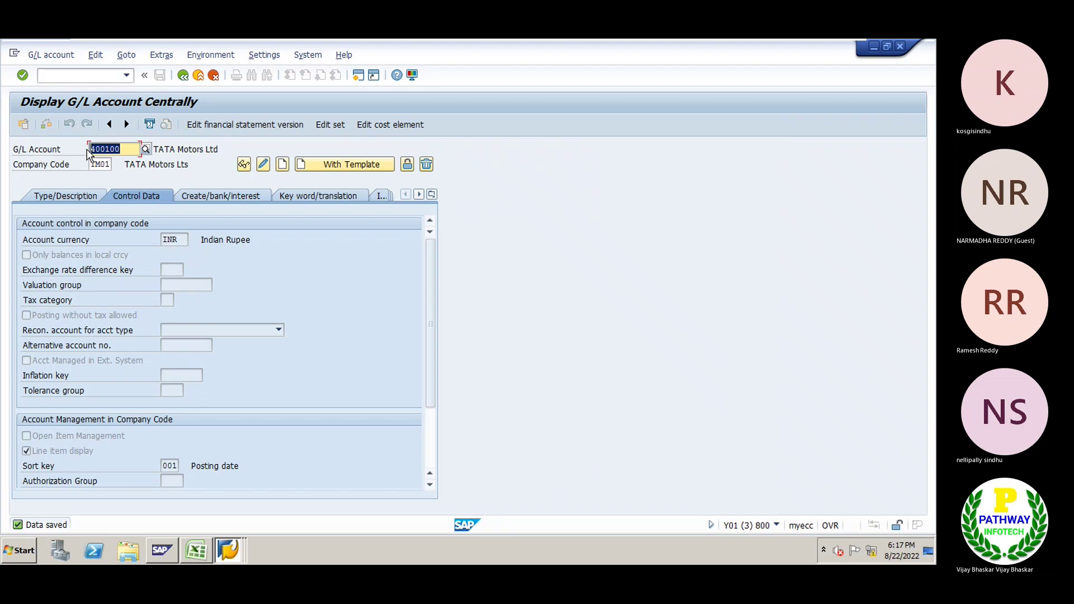
Create the Salaries account in company code TM01 using the same account in company code TS01 as template, and save it
{"action": "left_click", "coordinate": [345, 165]}
{"action": "left_click", "coordinate": [149, 230]}
{"action": "type", "text": "400100"}
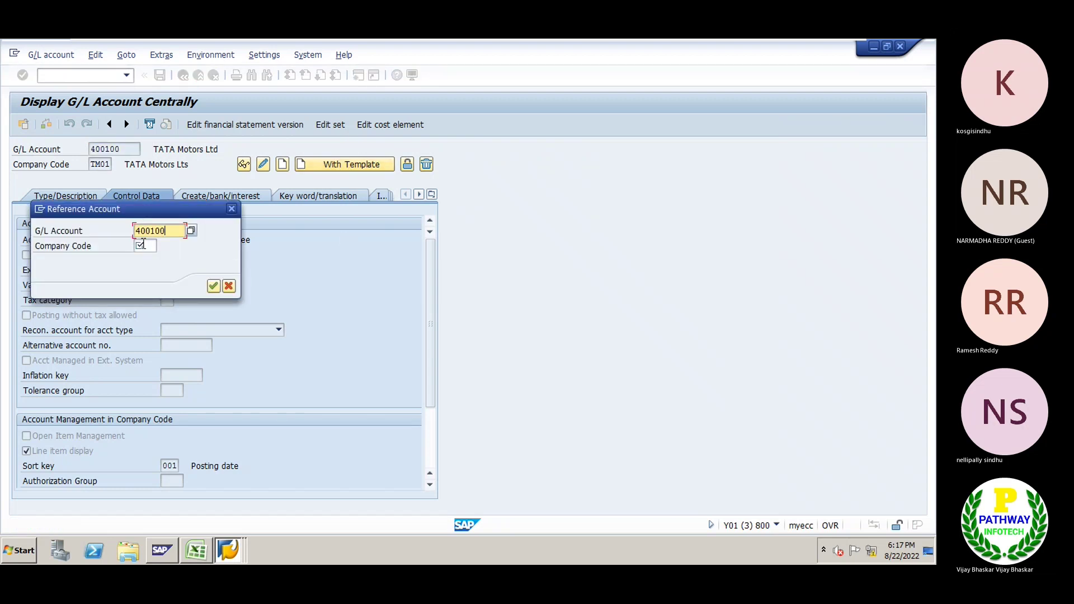
{"action": "left_click", "coordinate": [143, 245]}
{"action": "type", "text": "ts01"}
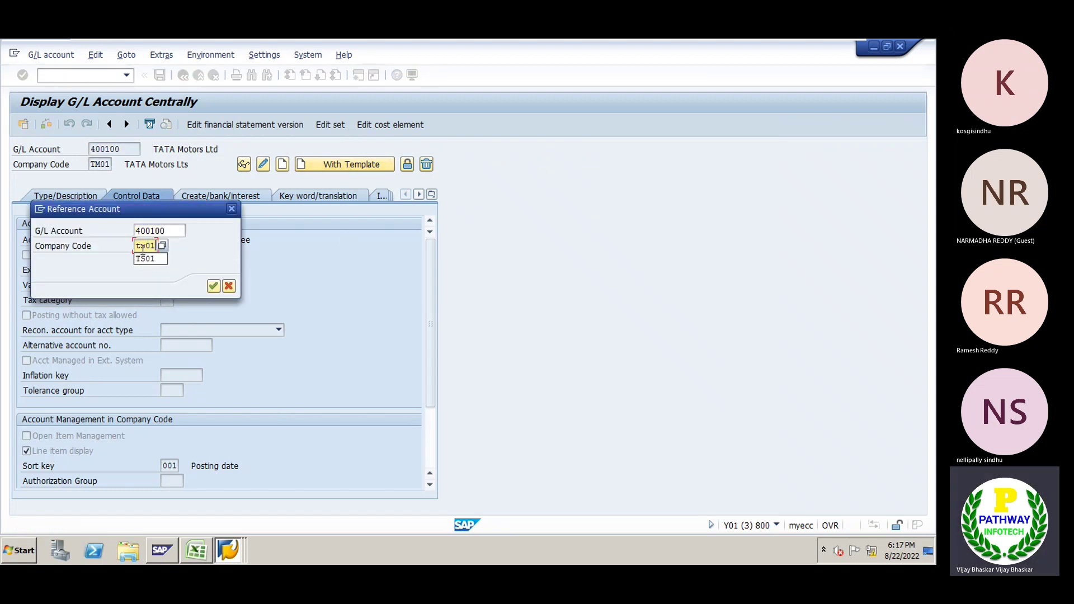
{"action": "key", "text": "Return"}
{"action": "key", "text": "ctrl+s"}
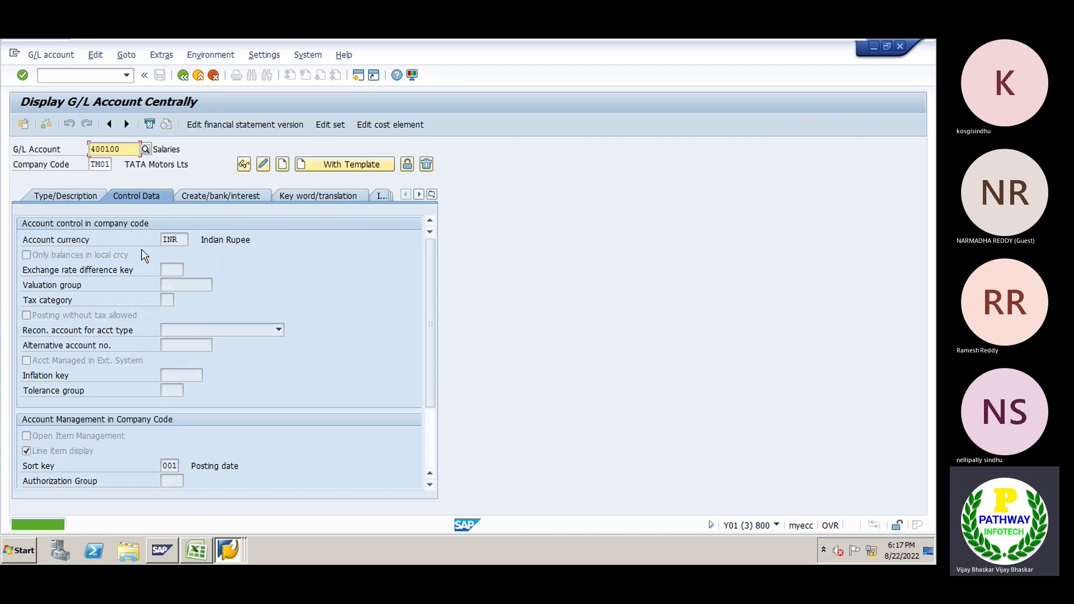
Return to the reposting list and retry posting the DEPART X line item with the Salaries account created in TM01
{"action": "key", "text": "alt+Tab"}
{"action": "key", "text": "alt+Tab"}
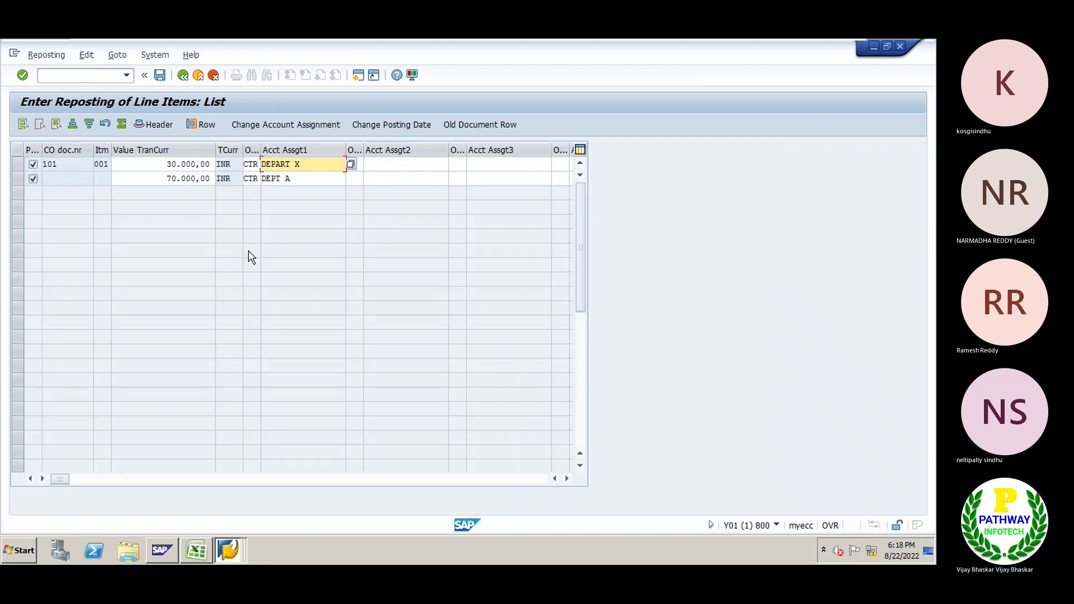
{"action": "left_click", "coordinate": [160, 75]}
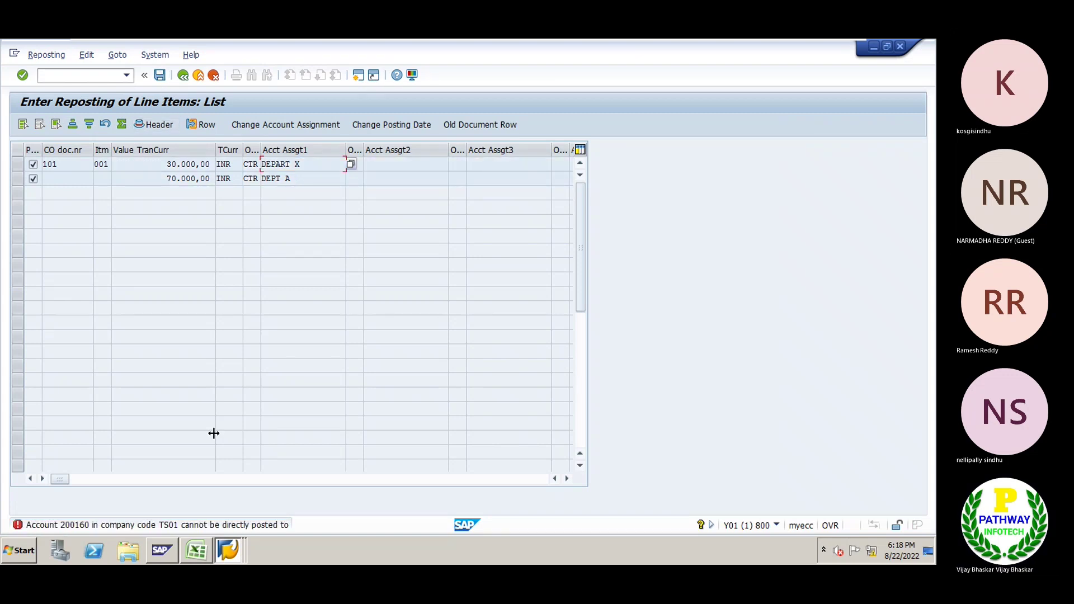
Switch to the G/L account session and open the account named in the posting error for changes in company code TS01
{"action": "key", "text": "alt+Tab"}
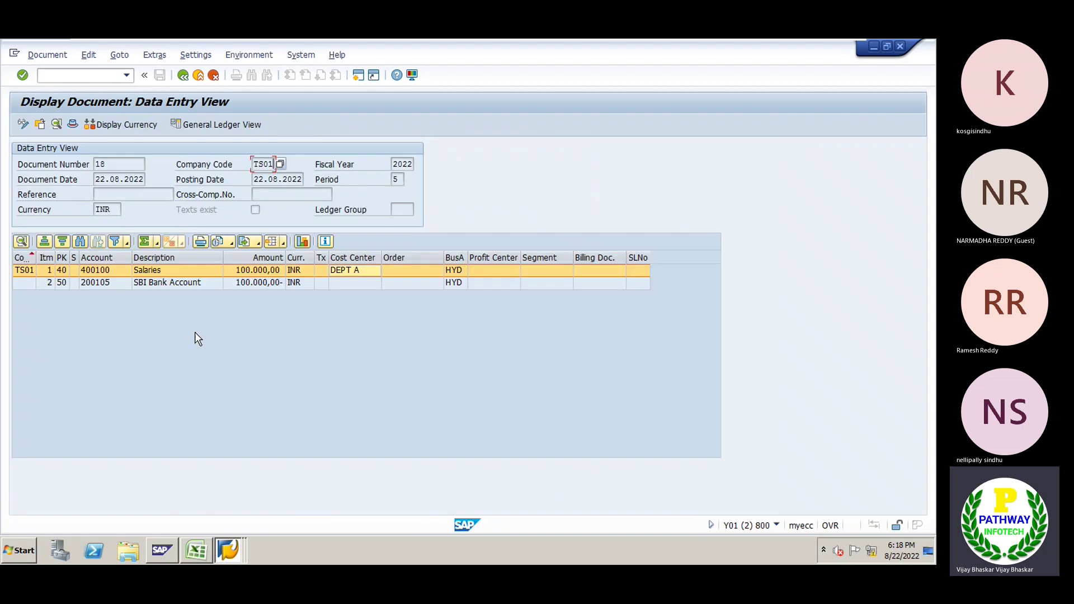
{"action": "key", "text": "alt+Tab"}
{"action": "key", "text": "alt+Tab"}
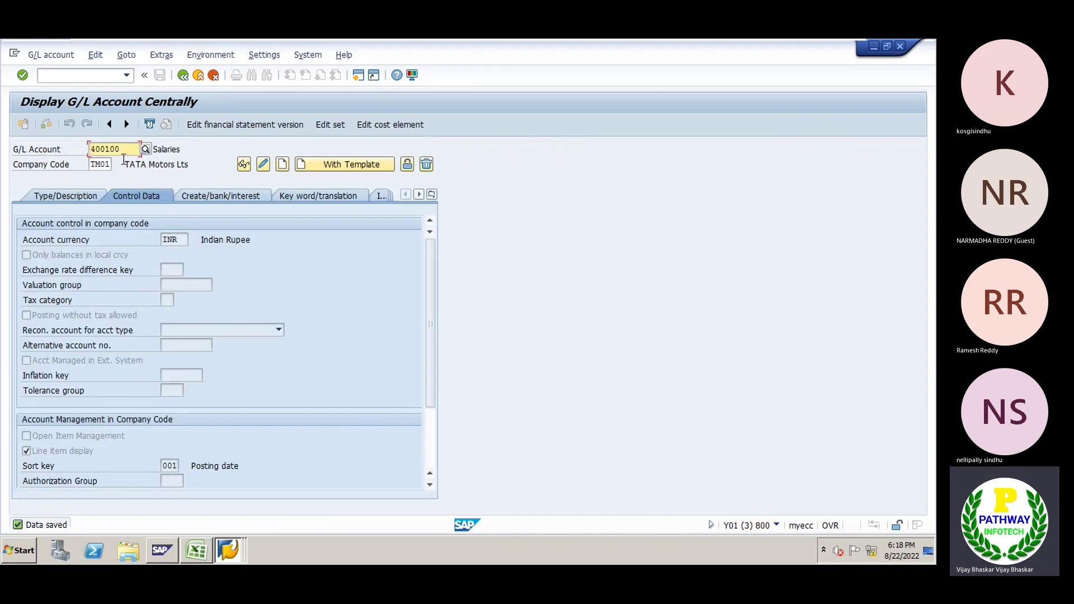
{"action": "type", "text": "2001060"}
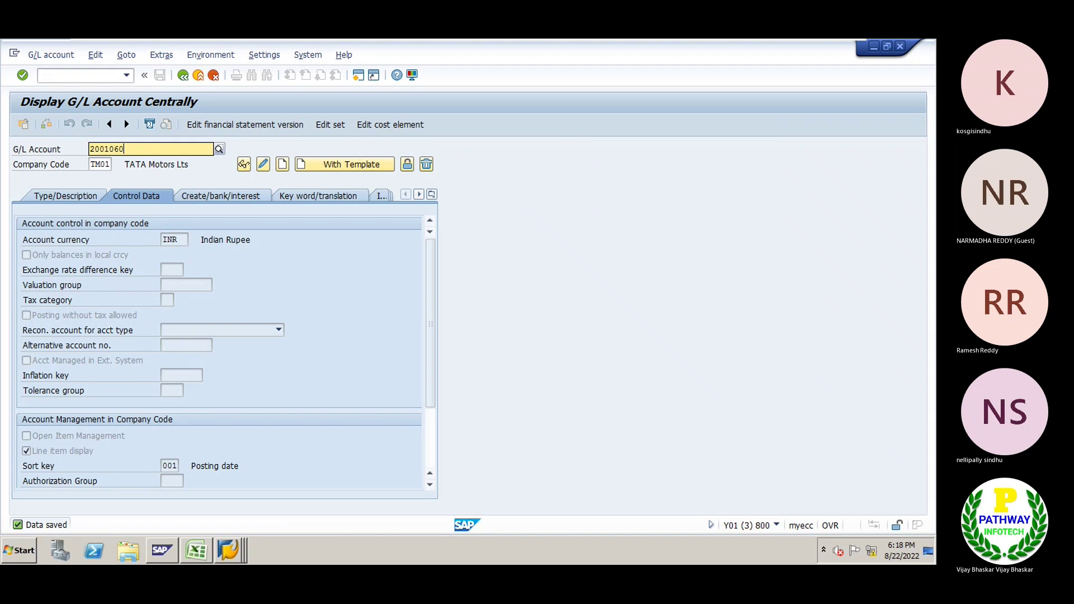
{"action": "key", "text": "Tab"}
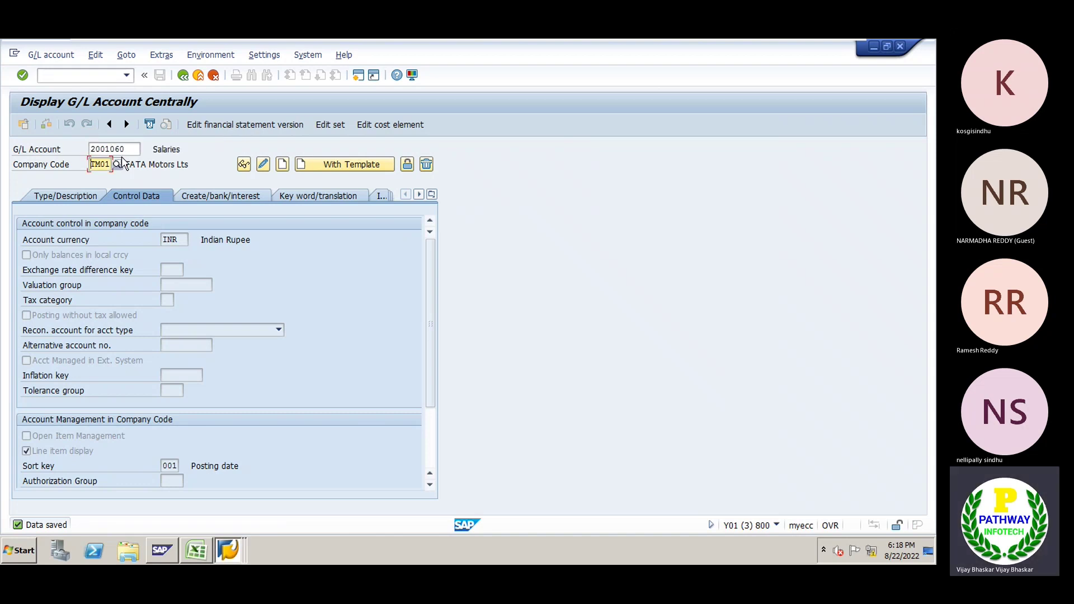
{"action": "left_click", "coordinate": [122, 149]}
{"action": "key", "text": "BackSpace"}
{"action": "key", "text": "BackSpace"}
{"action": "key", "text": "BackSpace"}
{"action": "type", "text": "6"}
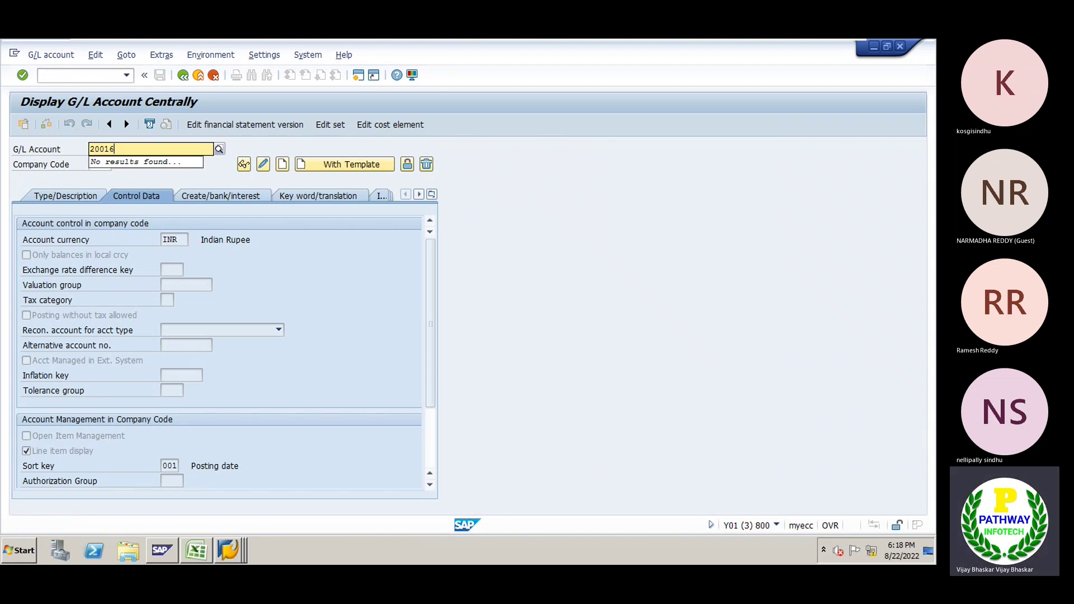
{"action": "type", "text": "0"}
{"action": "key", "text": "Tab"}
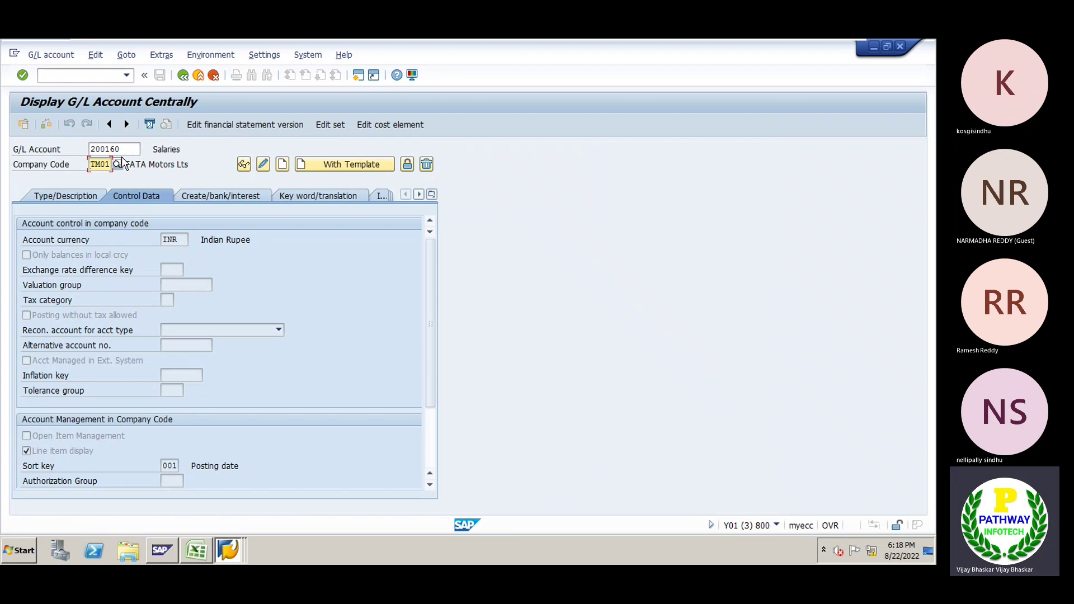
{"action": "key", "text": "BackSpace"}
{"action": "type", "text": "ts01"}
{"action": "left_click", "coordinate": [263, 164]}
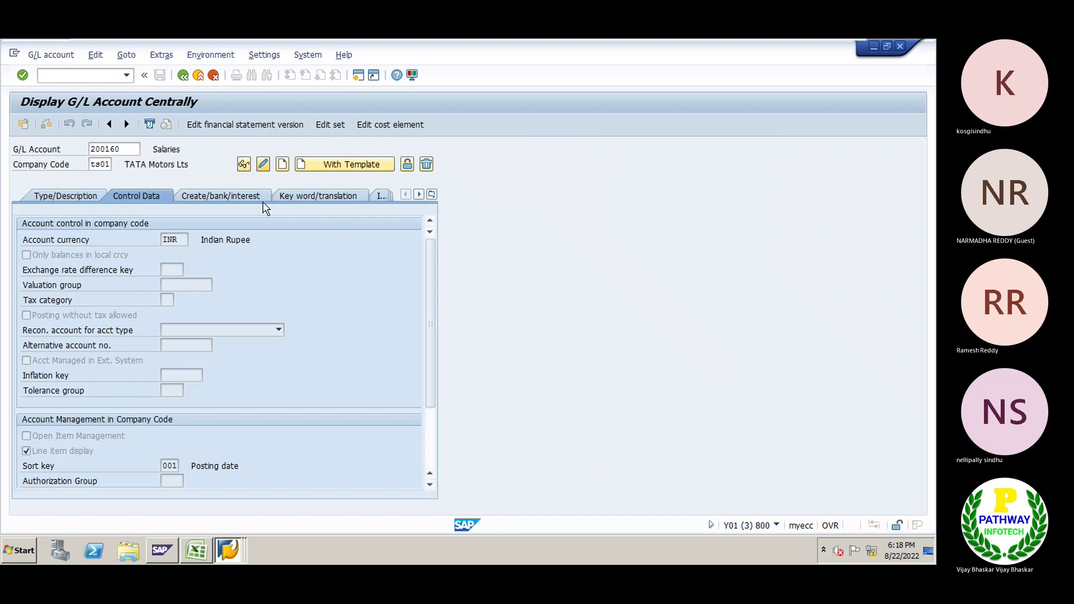
Clear the account's reconciliation account type and line item display, set its sort key to 001, and save it
{"action": "left_click", "coordinate": [279, 330]}
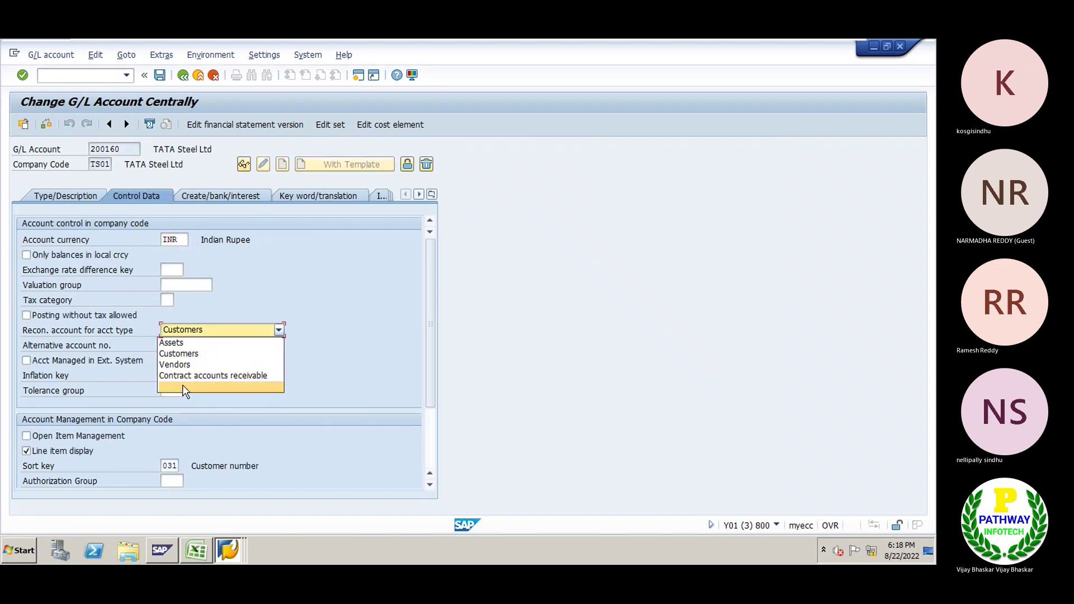
{"action": "left_click", "coordinate": [191, 389]}
{"action": "left_click", "coordinate": [46, 451]}
{"action": "left_click", "coordinate": [163, 466]}
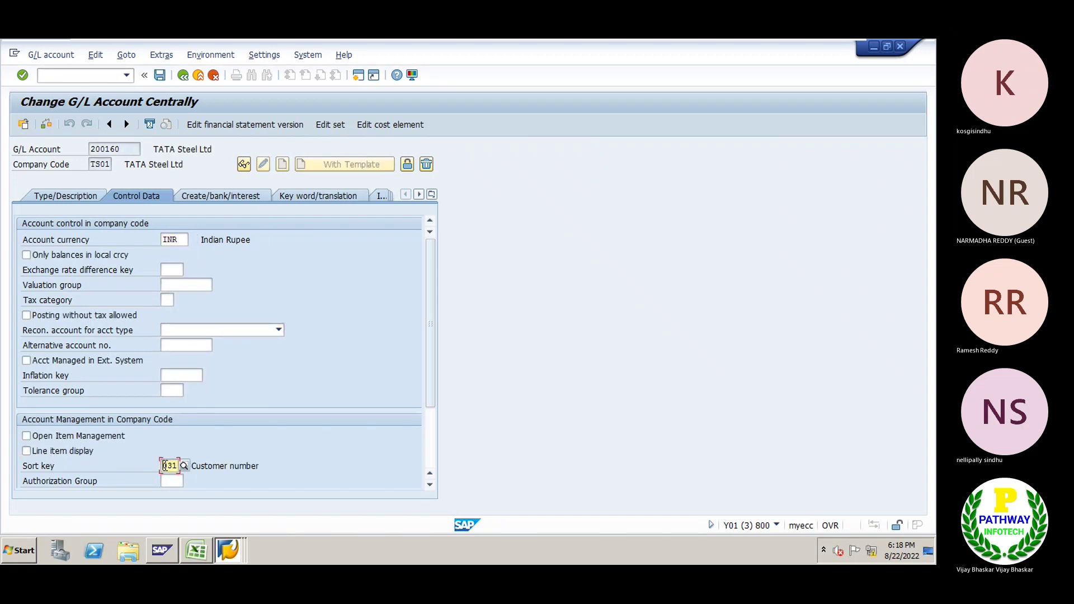
{"action": "type", "text": "001"}
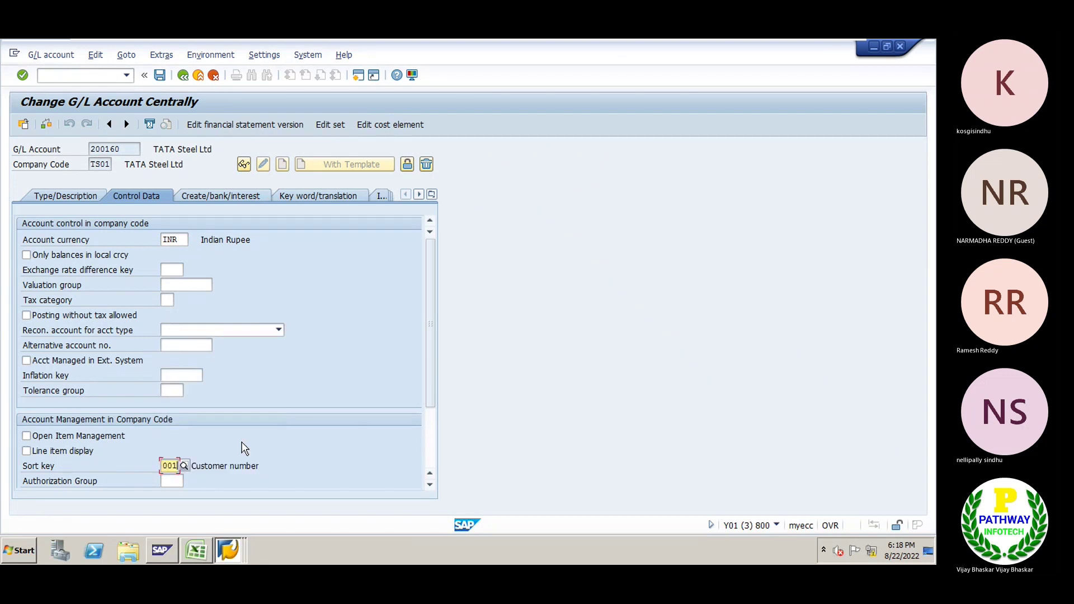
{"action": "key", "text": "Return"}
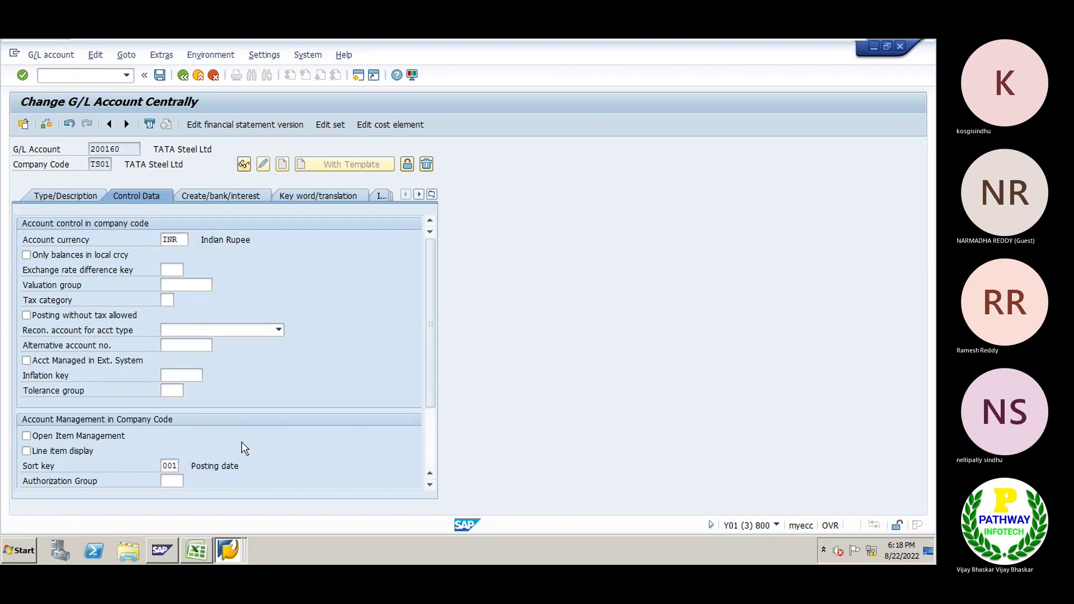
{"action": "key", "text": "ctrl+s"}
{"action": "key", "text": "Return"}
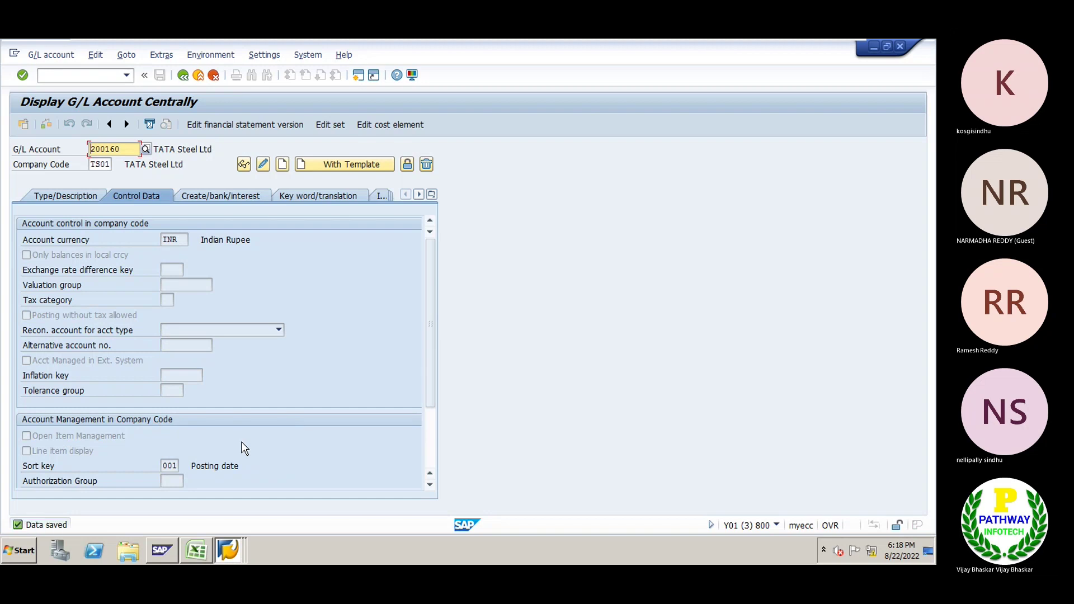
{"action": "left_click", "coordinate": [71, 200]}
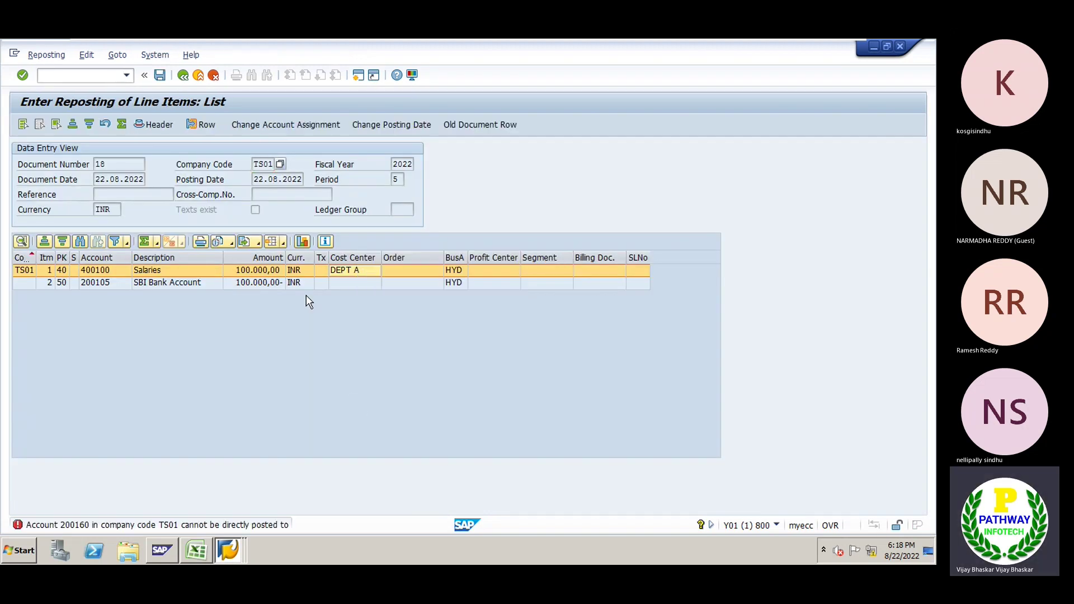
Return to the reposting session, leave the blocked list and reload the line items of document 18 in company code TS01
{"action": "left_click", "coordinate": [214, 75]}
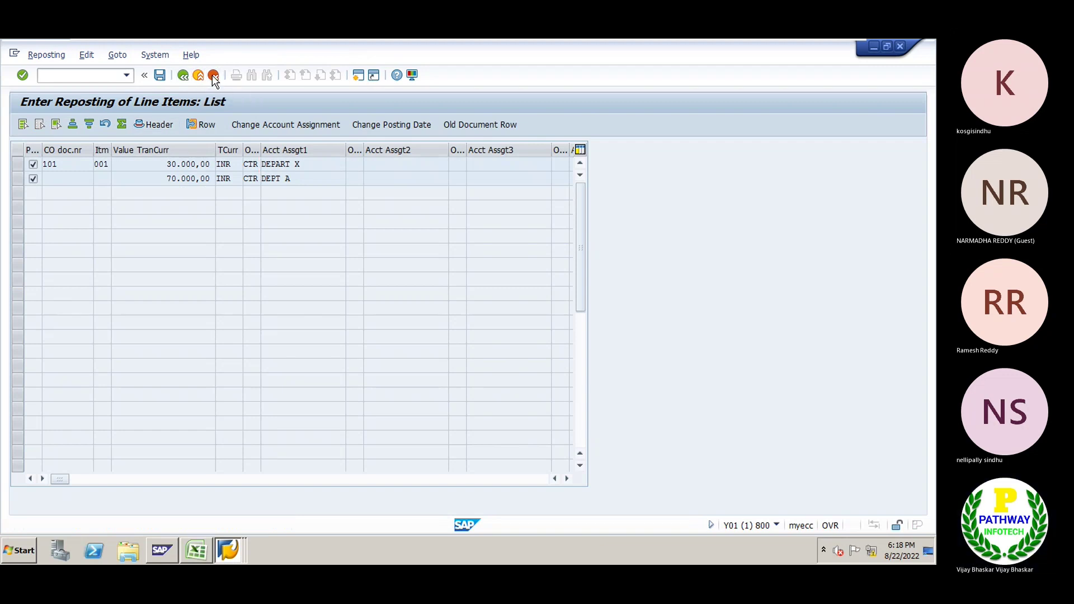
{"action": "left_click", "coordinate": [196, 321]}
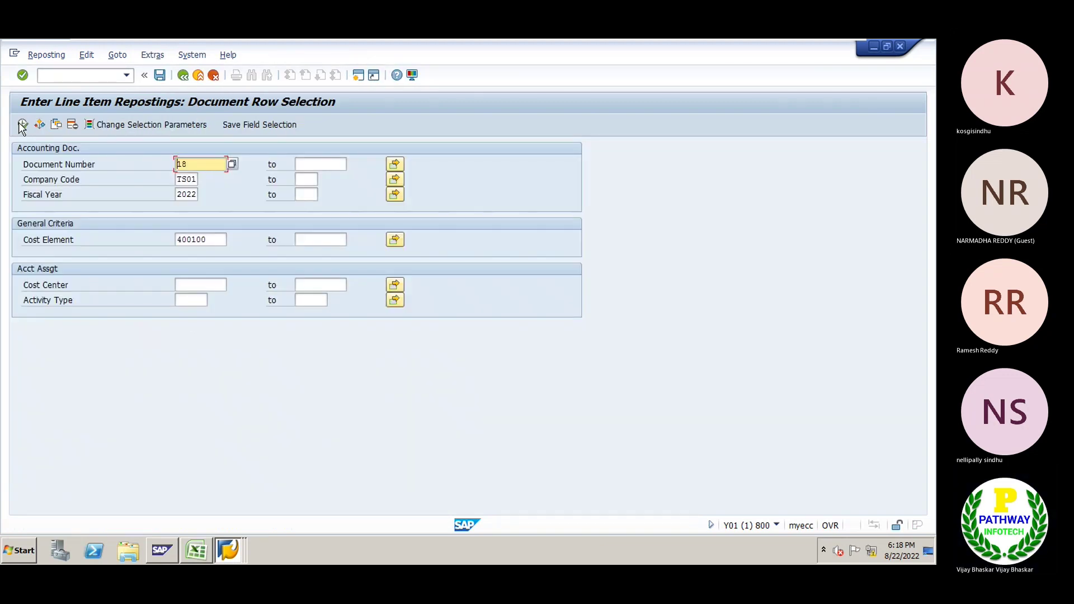
{"action": "left_click", "coordinate": [22, 125]}
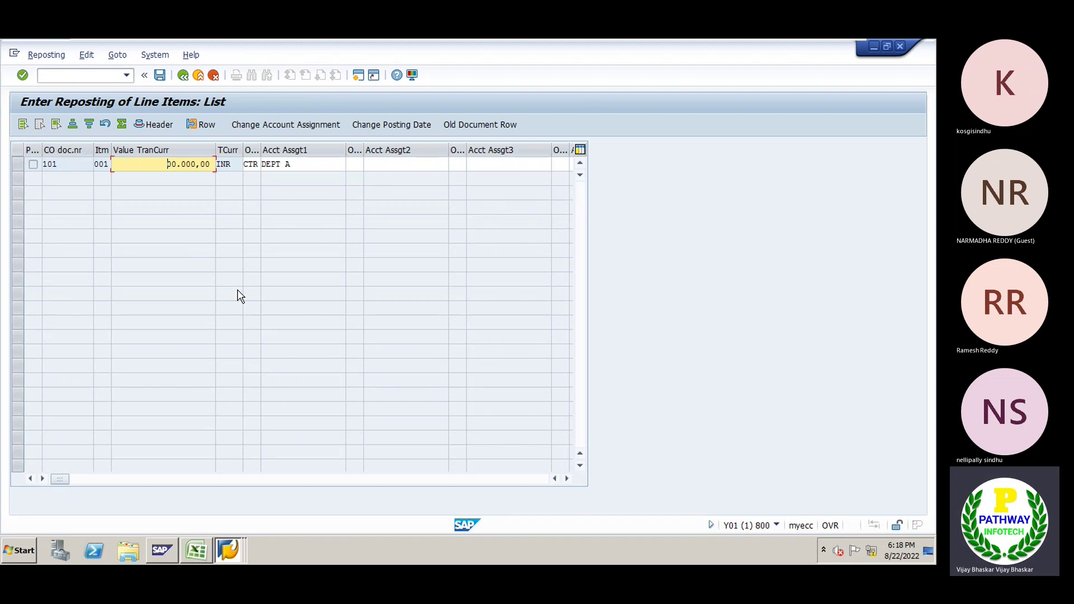
Set the value of the DEPT A line item to 30000 INR
{"action": "key", "text": "Delete"}
{"action": "key", "text": "Delete"}
{"action": "key", "text": "Delete"}
{"action": "key", "text": "Delete"}
{"action": "key", "text": "Delete"}
{"action": "key", "text": "Delete"}
{"action": "key", "text": "Delete"}
{"action": "key", "text": "Delete"}
{"action": "key", "text": "Delete"}
{"action": "type", "text": "3000"}
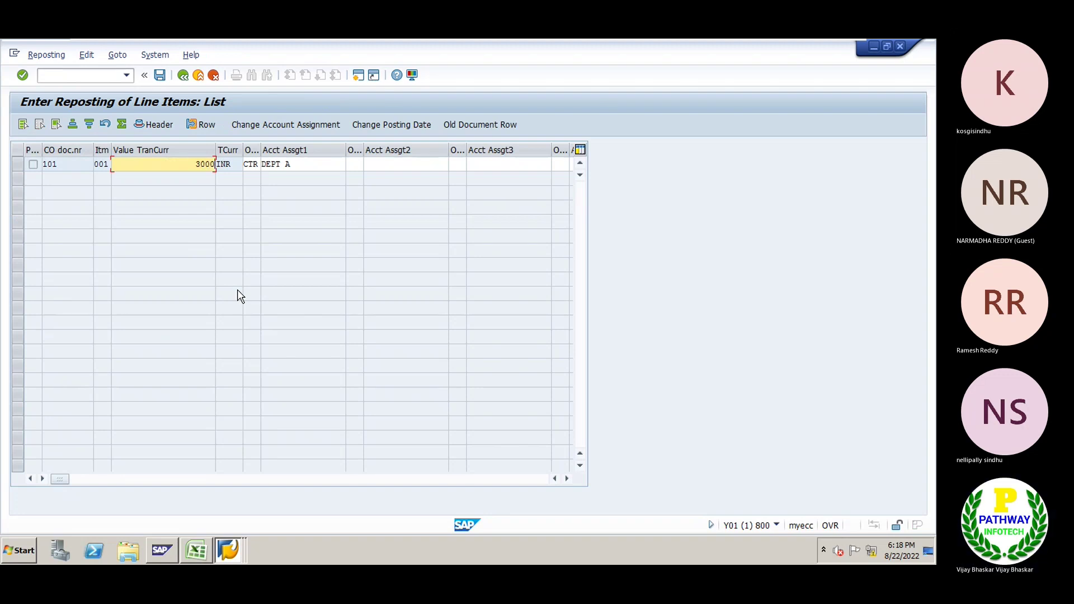
{"action": "type", "text": "0"}
{"action": "key", "text": "Tab"}
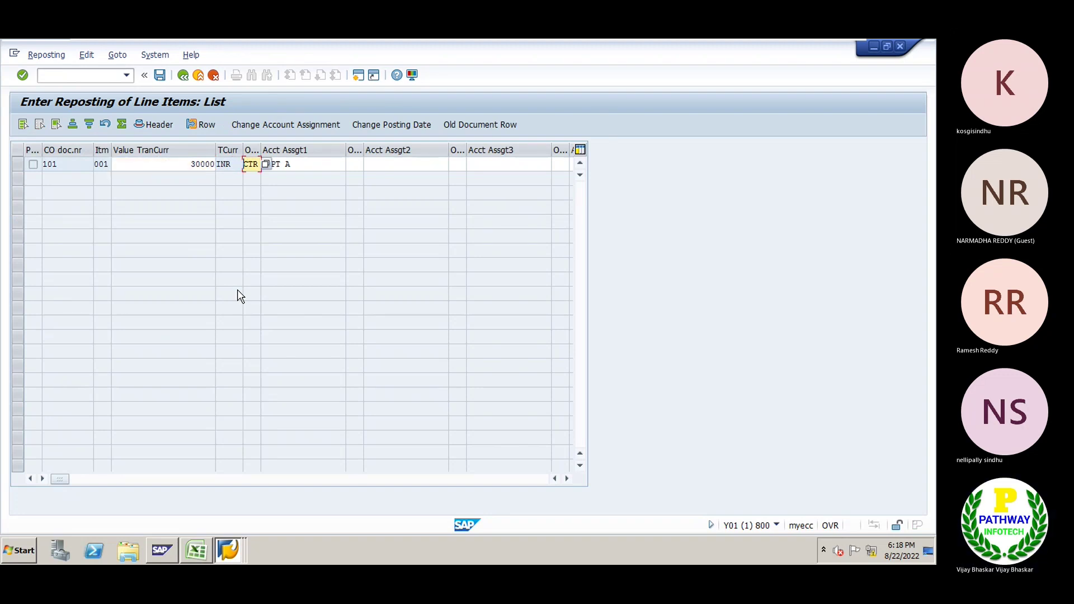
Assign the 30000 INR line item to cost center DEPART X and post the reposting
{"action": "key", "text": "Tab"}
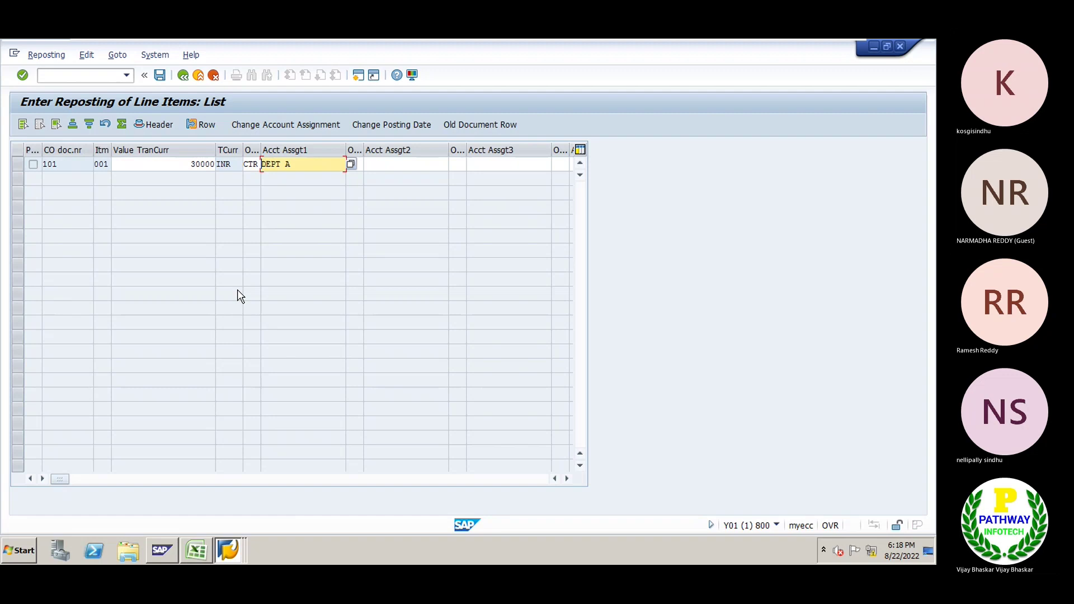
{"action": "key", "text": "Delete"}
{"action": "key", "text": "Delete"}
{"action": "key", "text": "Delete"}
{"action": "key", "text": "Delete"}
{"action": "key", "text": "Delete"}
{"action": "key", "text": "Delete"}
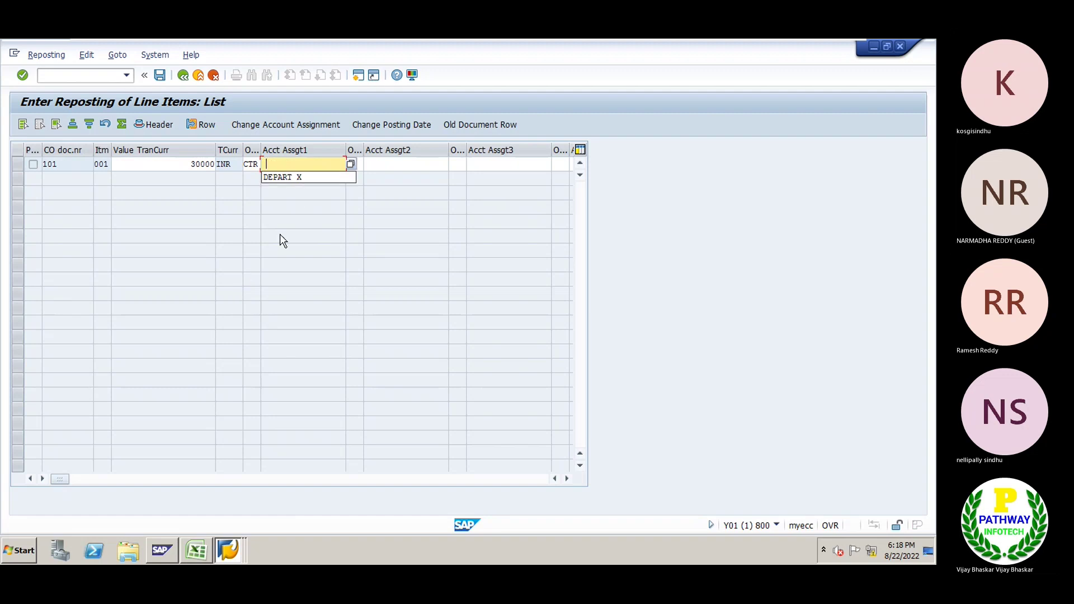
{"action": "left_click", "coordinate": [293, 177]}
{"action": "key", "text": "Return"}
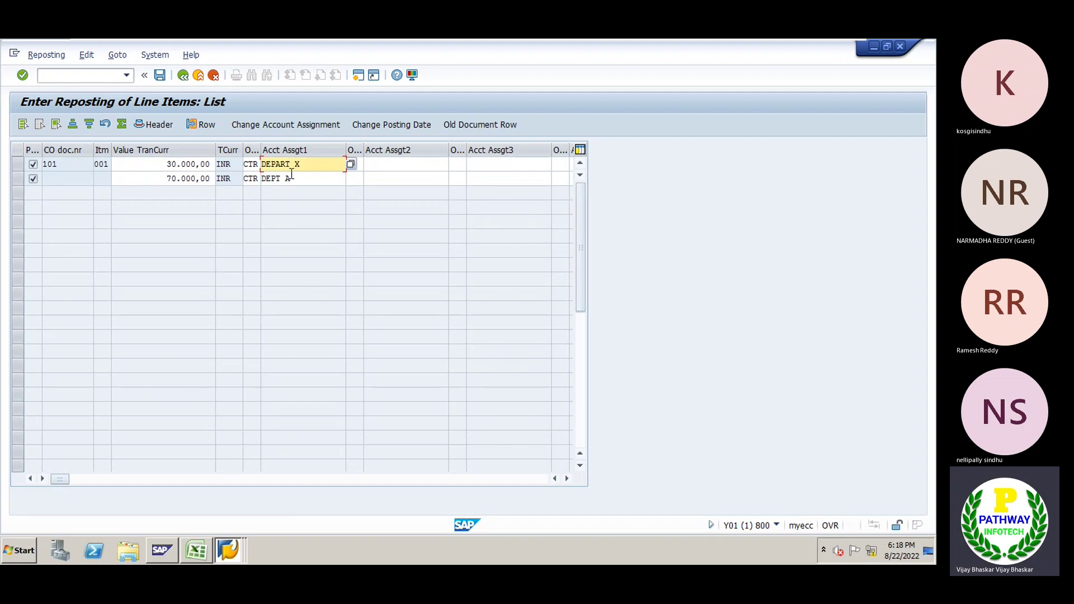
{"action": "left_click", "coordinate": [159, 75]}
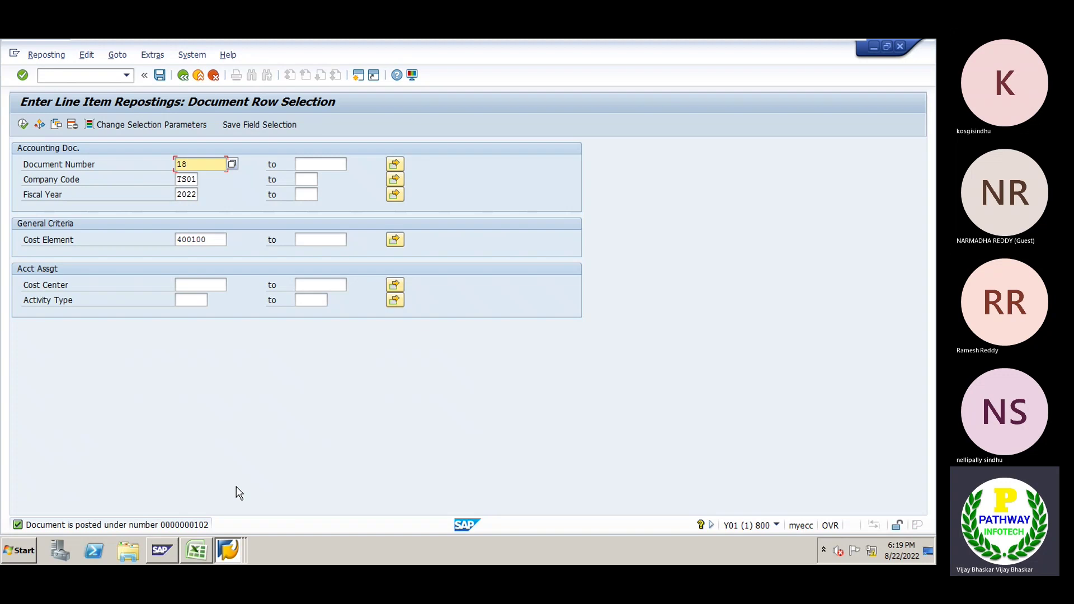
Switch to the G/L account session and start the document display transaction FB03
{"action": "left_click", "coordinate": [237, 550]}
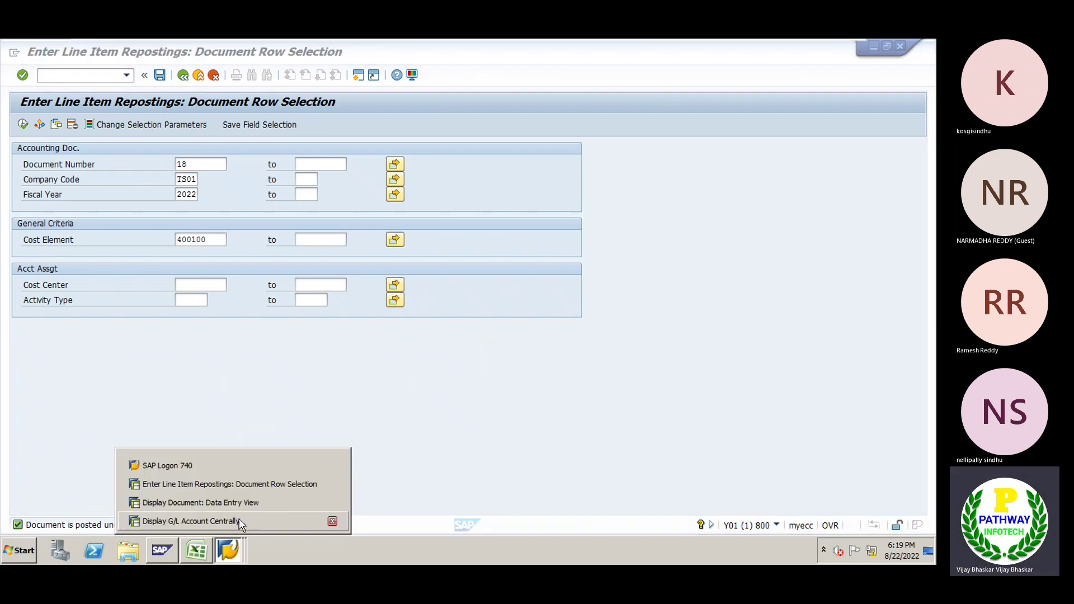
{"action": "left_click", "coordinate": [208, 521]}
{"action": "left_click", "coordinate": [75, 76]}
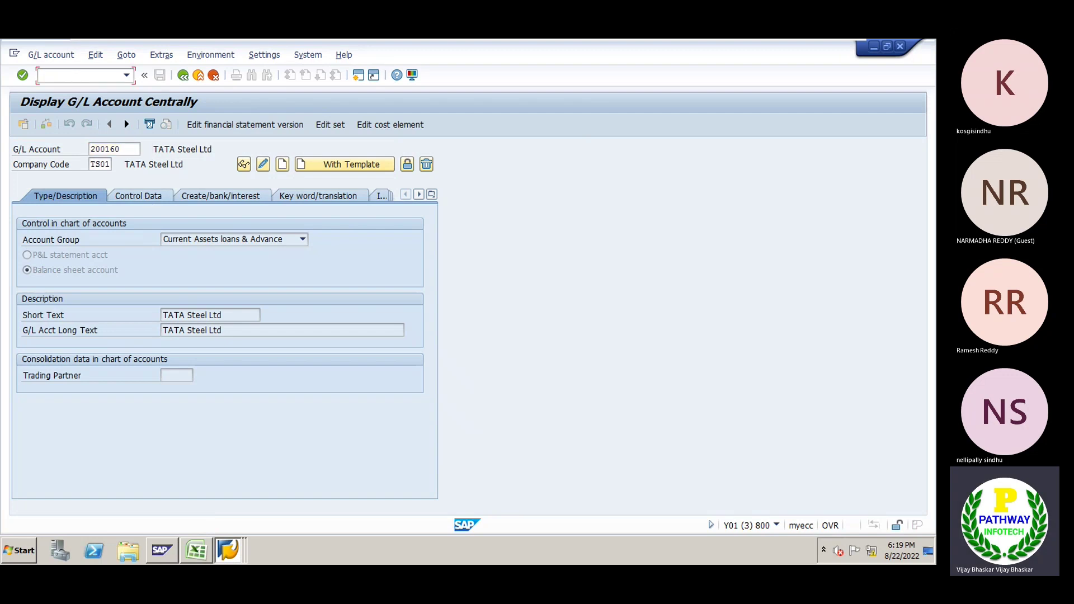
{"action": "type", "text": "/nfb03"}
{"action": "key", "text": "Return"}
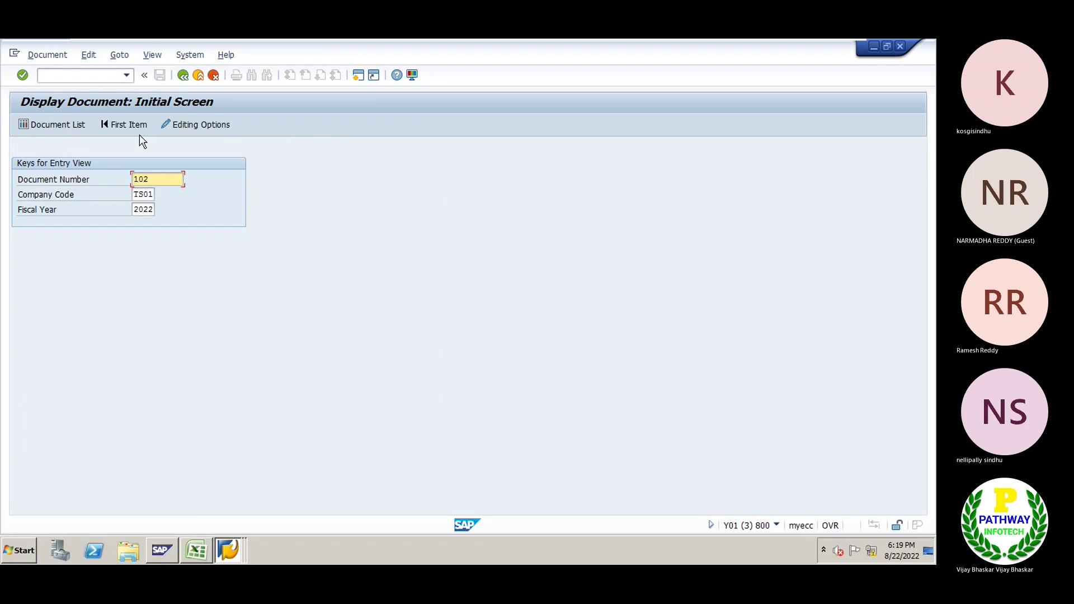
Set the company code to TM01 and open the document list selection
{"action": "left_click", "coordinate": [136, 194]}
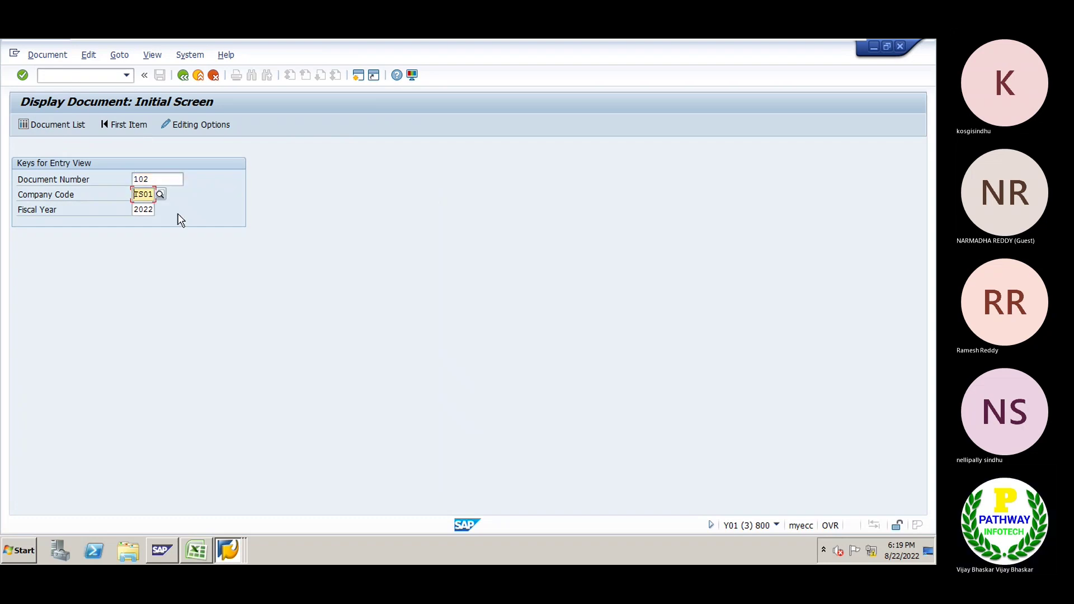
{"action": "key", "text": "Delete"}
{"action": "key", "text": "Delete"}
{"action": "key", "text": "Delete"}
{"action": "key", "text": "Delete"}
{"action": "type", "text": "TM01"}
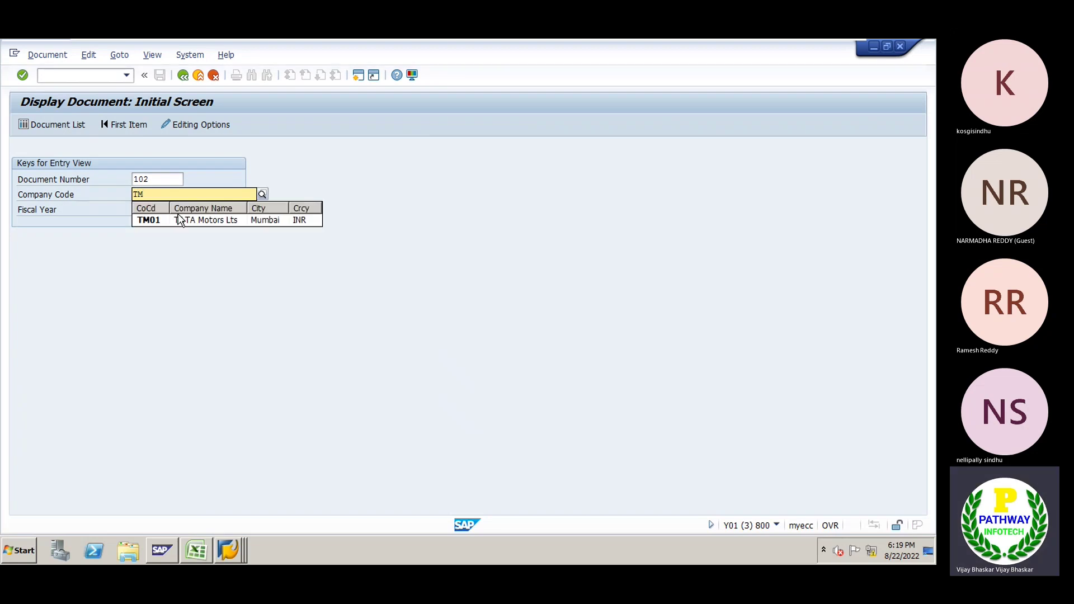
{"action": "left_click", "coordinate": [61, 124]}
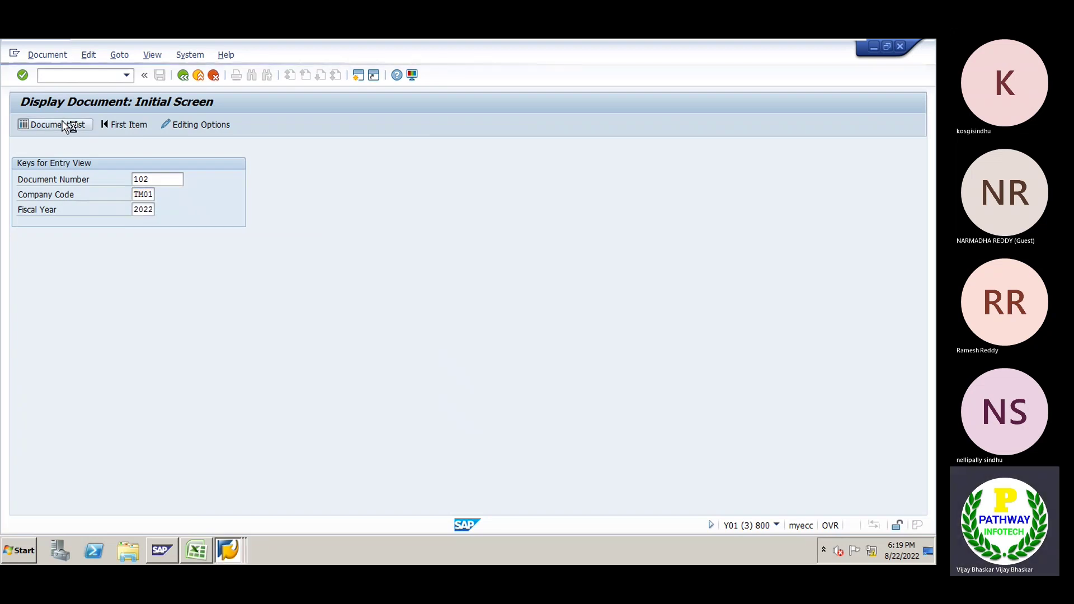
List the TM01 documents of fiscal year 2022
{"action": "left_click", "coordinate": [189, 179]}
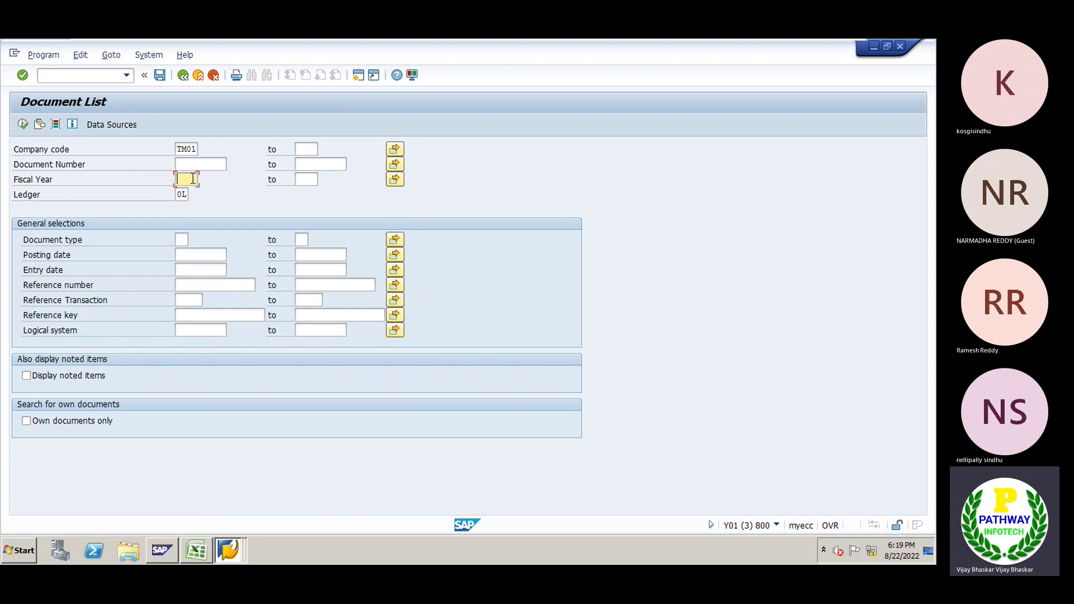
{"action": "type", "text": "2022"}
{"action": "key", "text": "Return"}
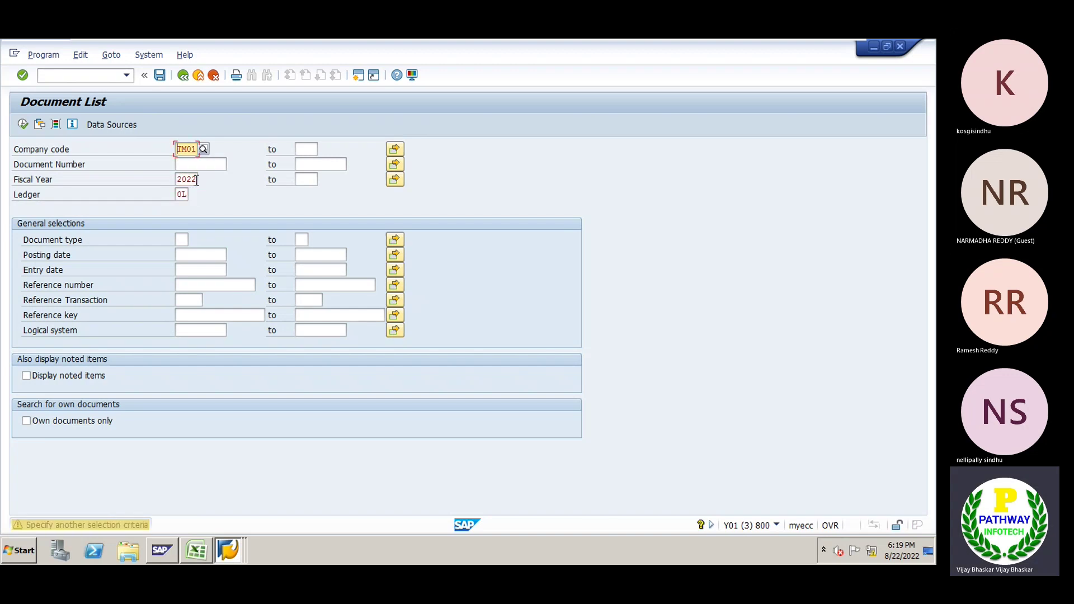
{"action": "left_click", "coordinate": [22, 125]}
{"action": "left_click", "coordinate": [22, 125]}
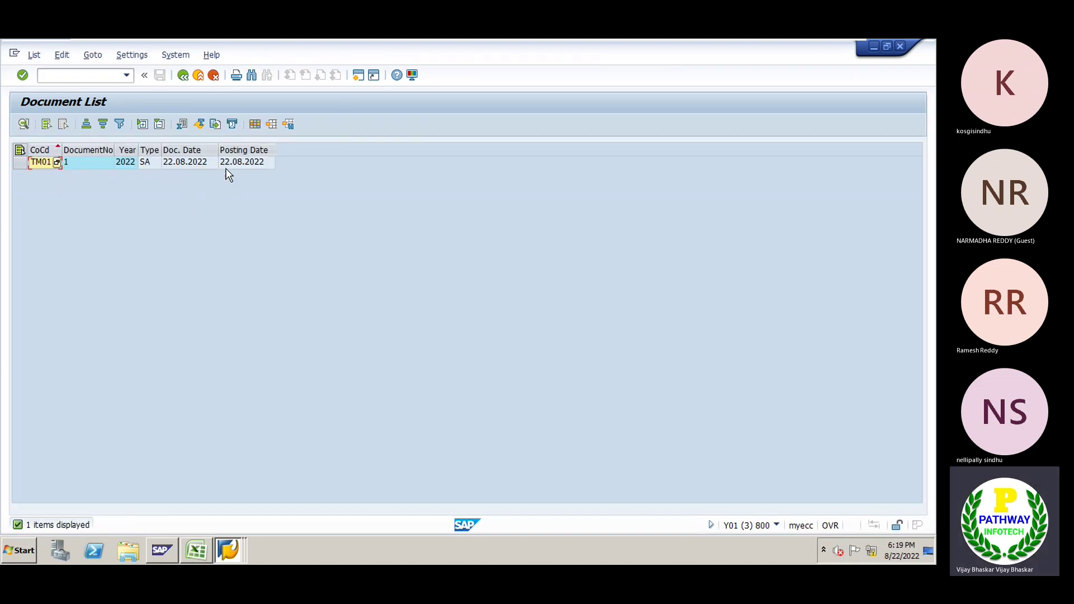
Open the listed TM01 document and examine its Salaries and TATA Motors Ltd line items, including amounts and cost center
{"action": "left_click", "coordinate": [228, 162]}
{"action": "double_click", "coordinate": [127, 160]}
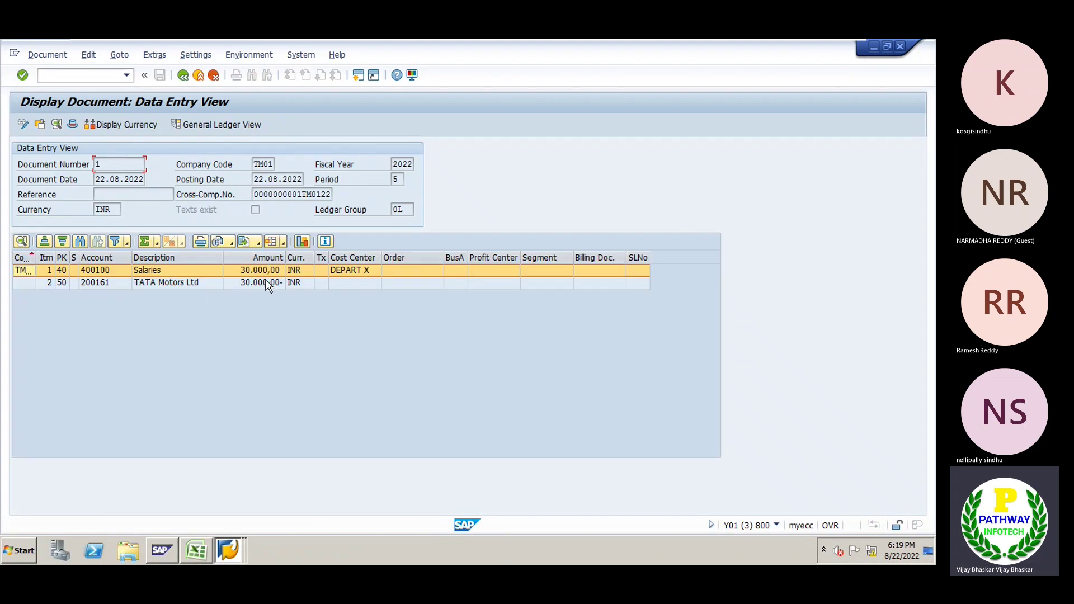
{"action": "left_click", "coordinate": [268, 284]}
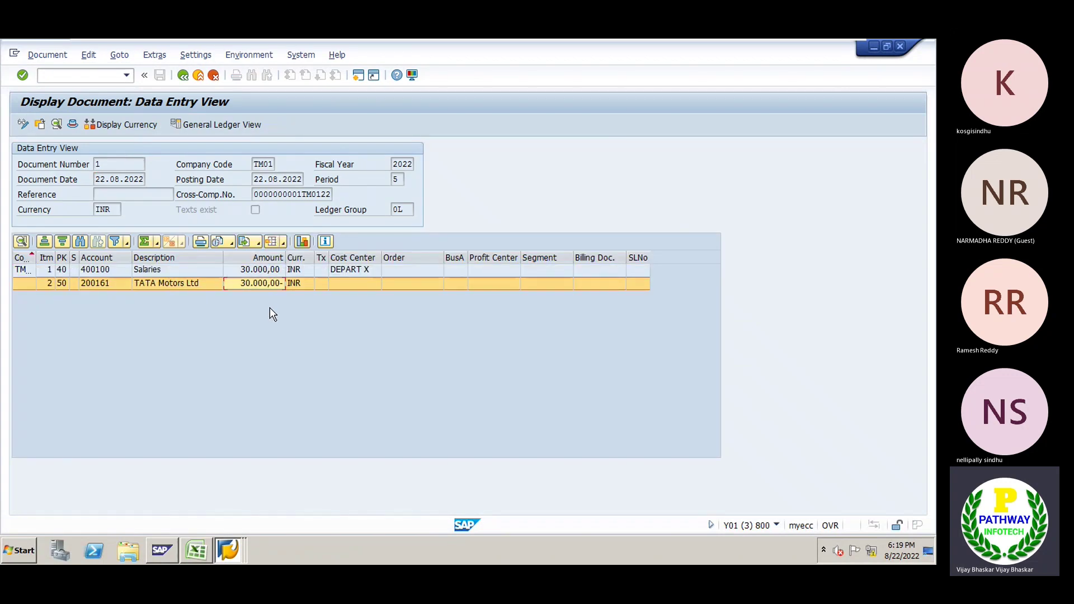
{"action": "left_click", "coordinate": [355, 270]}
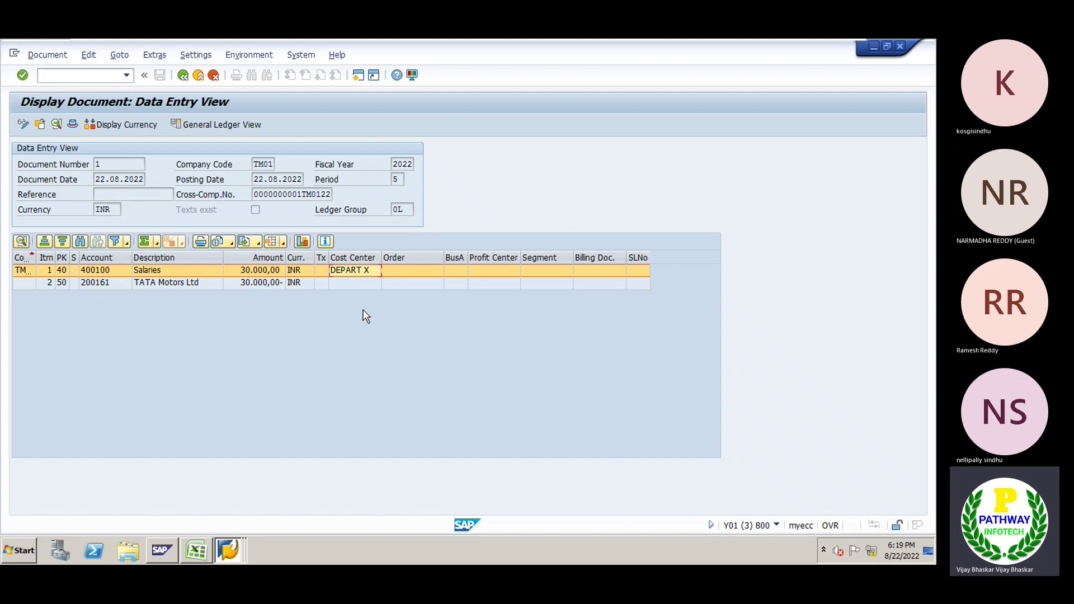
{"action": "left_click", "coordinate": [273, 284]}
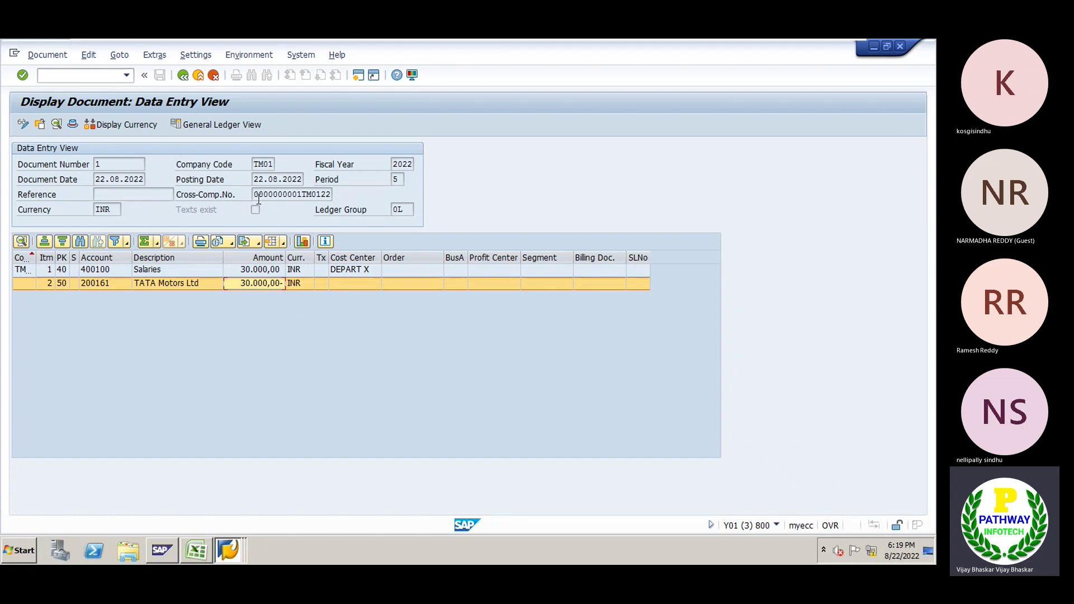
Check the cross-company number of the TM01 document and open its document relationship browser
{"action": "left_click_drag", "start_coordinate": [254, 195], "coordinate": [335, 194]}
{"action": "left_click", "coordinate": [334, 197]}
{"action": "left_click", "coordinate": [241, 56]}
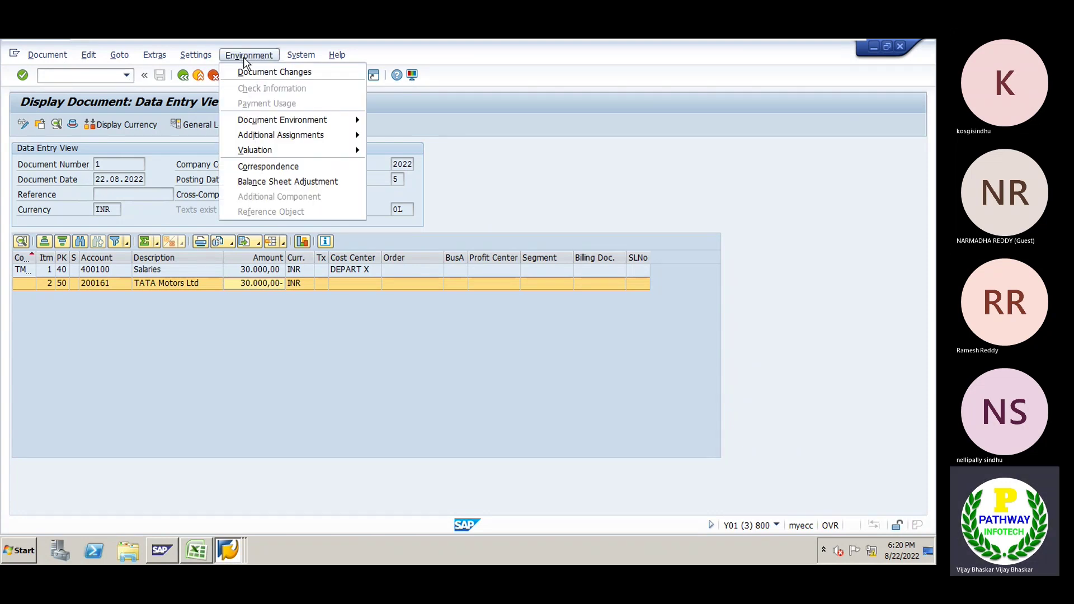
{"action": "mouse_move", "coordinate": [274, 119]}
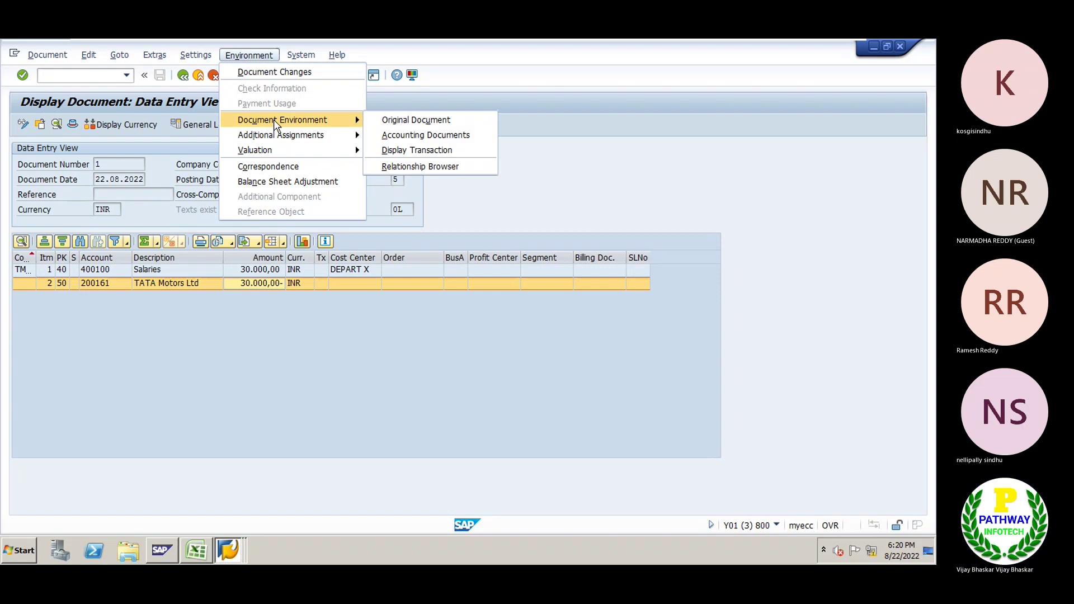
{"action": "mouse_move", "coordinate": [328, 120]}
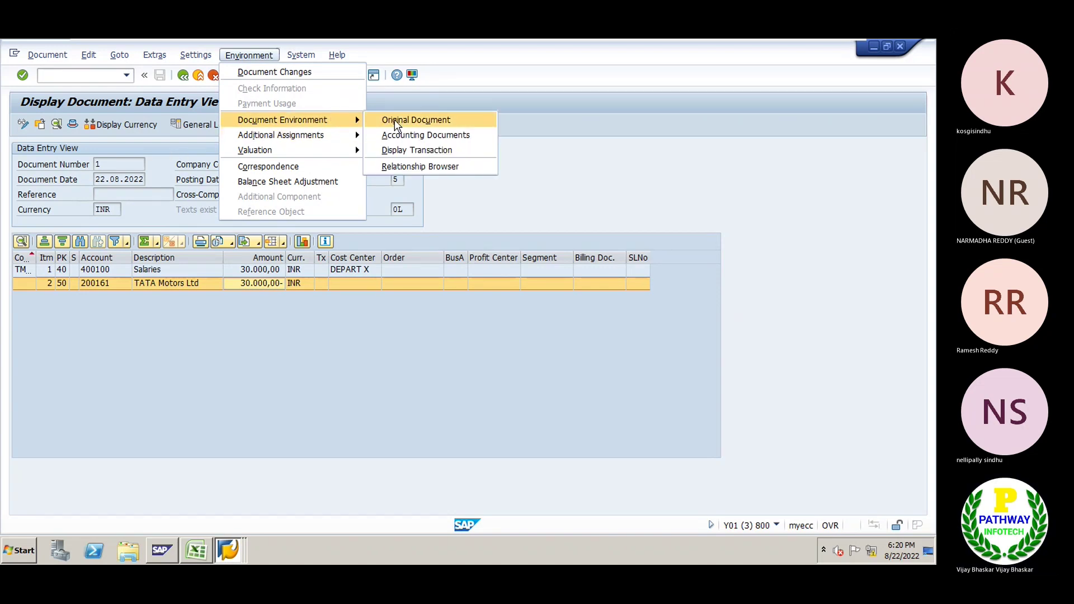
{"action": "left_click", "coordinate": [404, 165]}
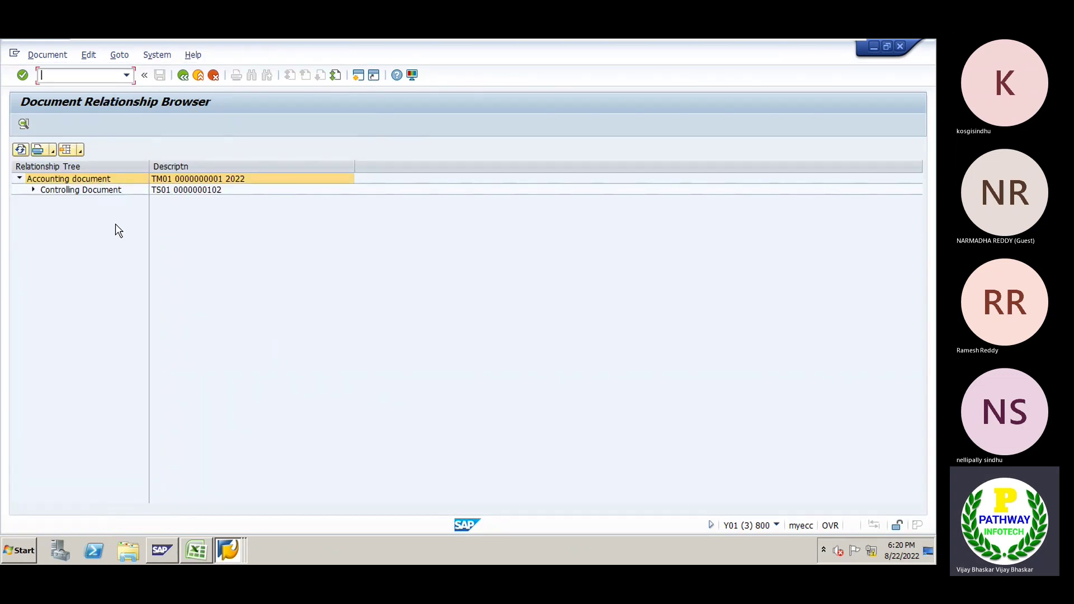
Expand the controlling document in the relationship tree and examine the linked TM01 and TS01 accounting documents
{"action": "left_click", "coordinate": [193, 192]}
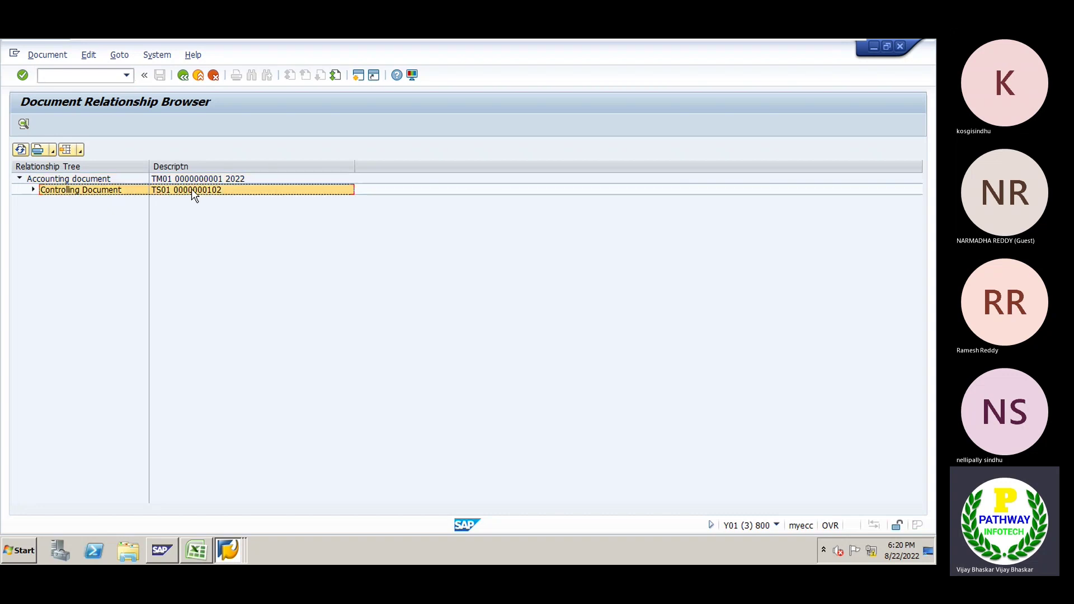
{"action": "left_click", "coordinate": [33, 191]}
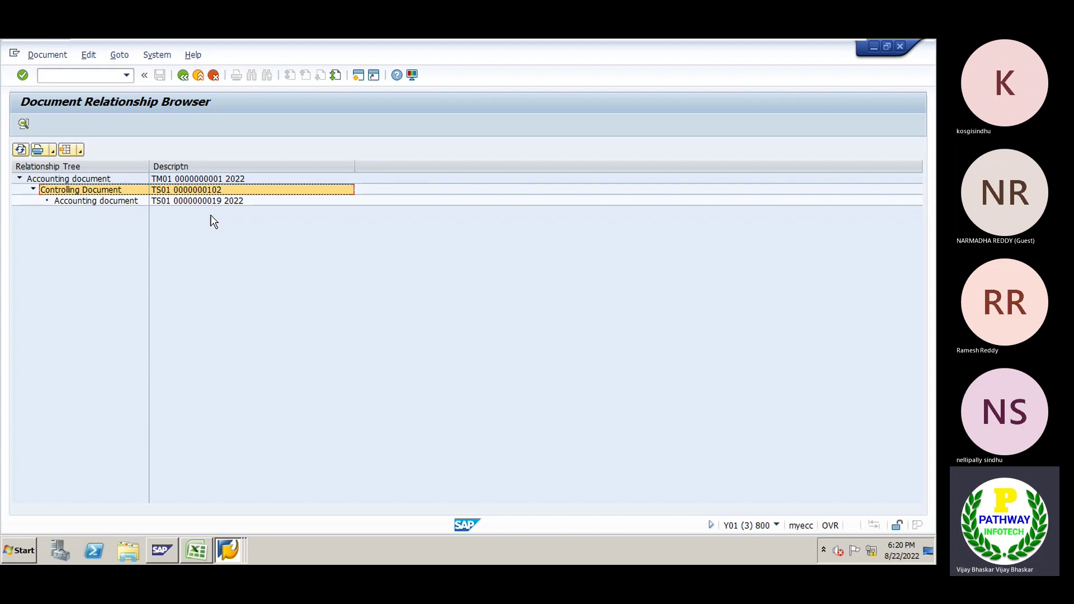
{"action": "left_click", "coordinate": [212, 178]}
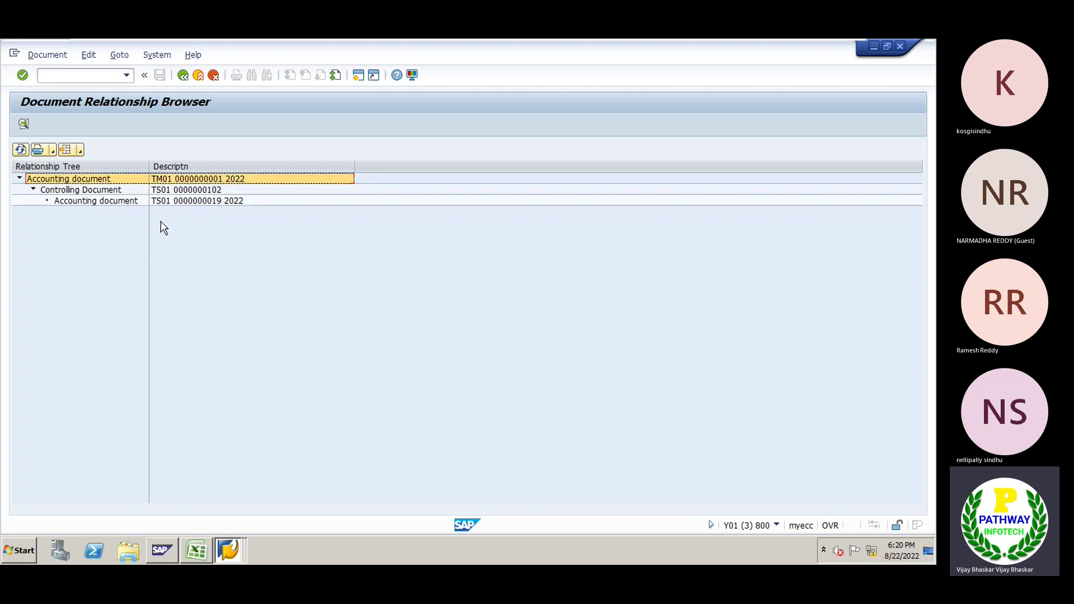
{"action": "left_click", "coordinate": [181, 201]}
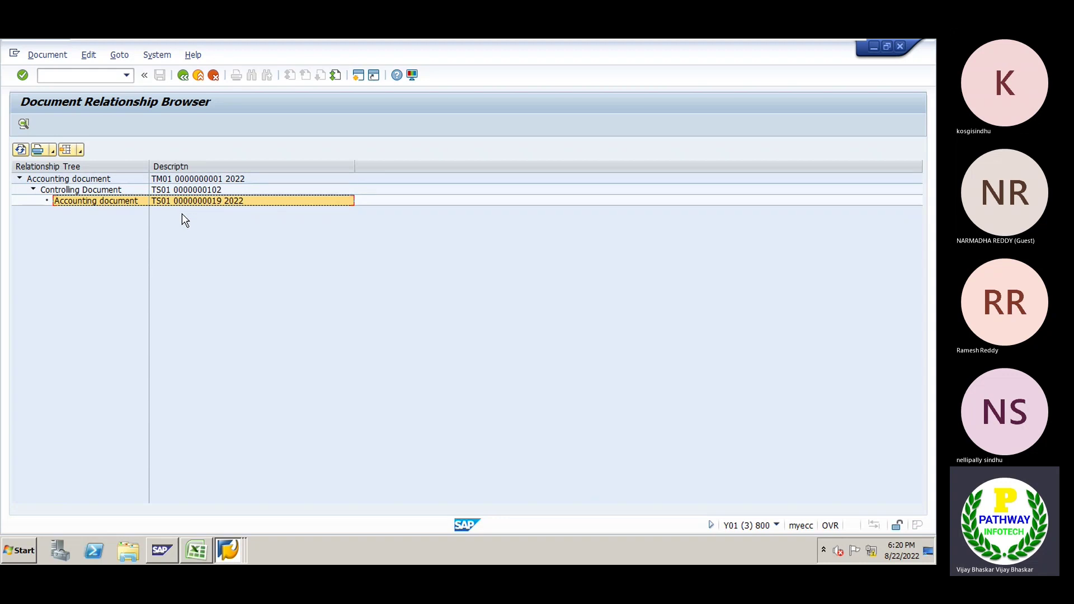
{"action": "left_click", "coordinate": [158, 193]}
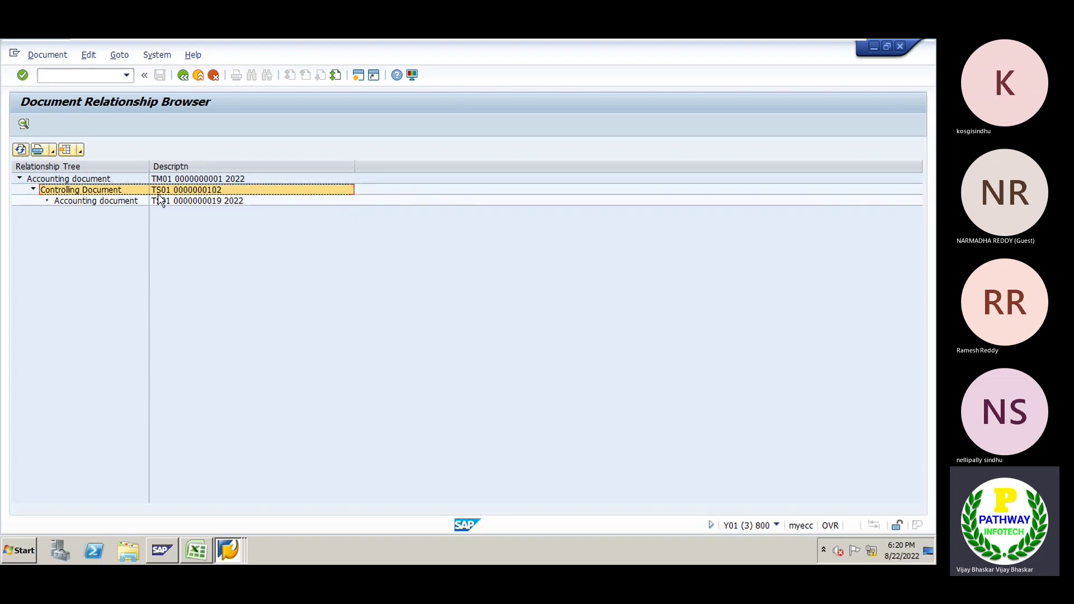
Open the TS01 controlling document and examine its Salaries line items, including cost centers and amounts
{"action": "double_click", "coordinate": [201, 194]}
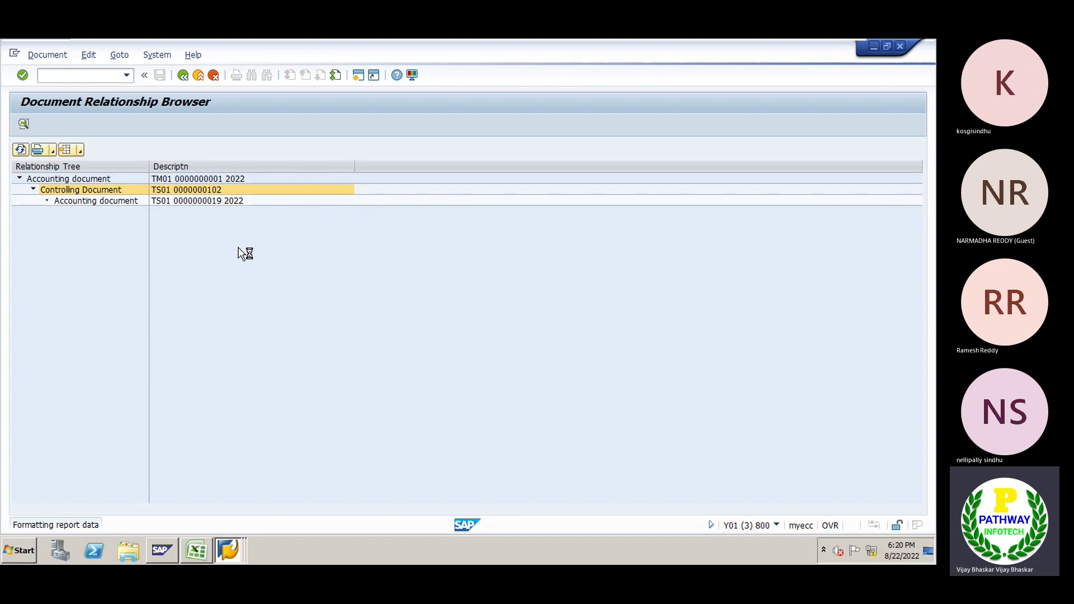
{"action": "left_click", "coordinate": [21, 224]}
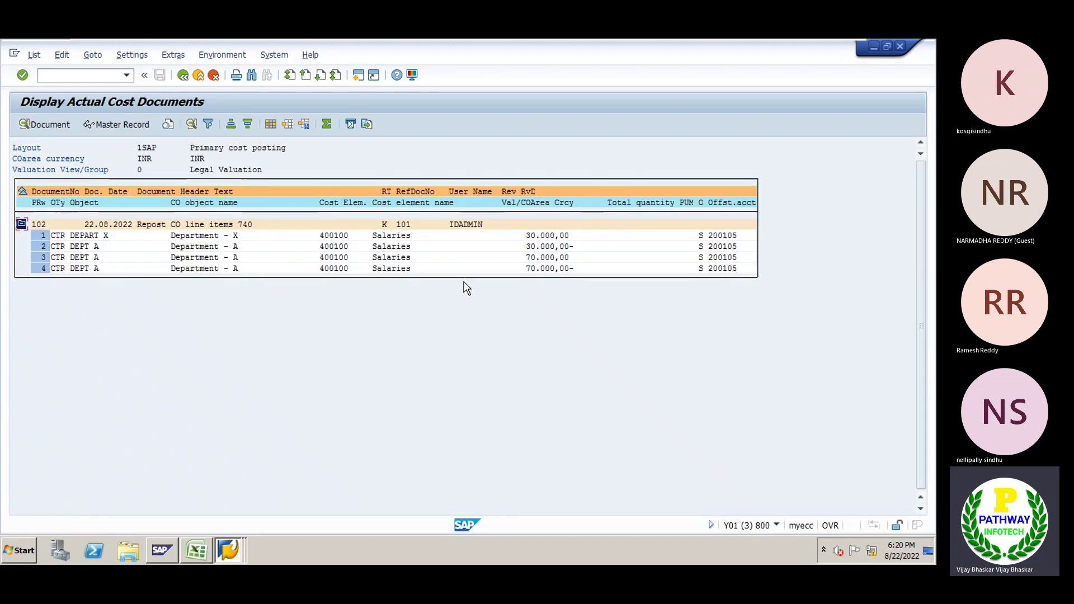
{"action": "left_click", "coordinate": [537, 257]}
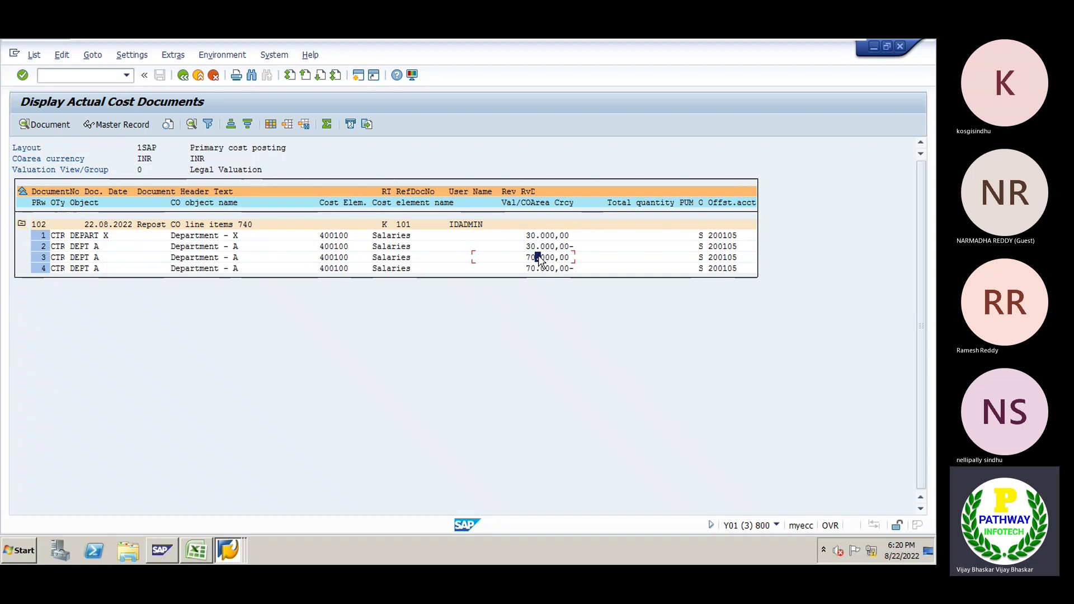
{"action": "left_click", "coordinate": [202, 235]}
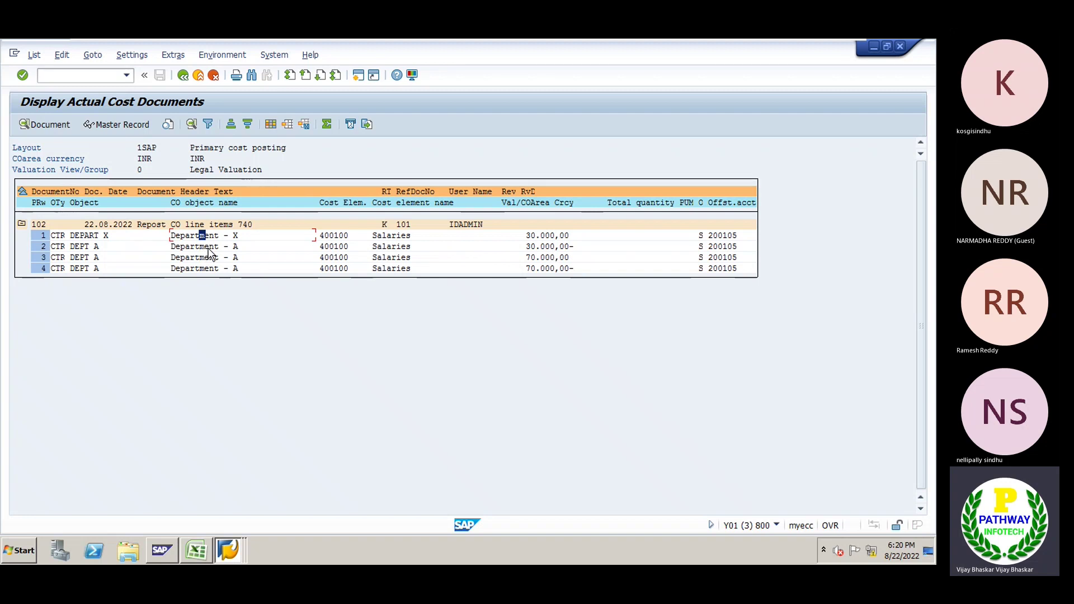
{"action": "left_click", "coordinate": [542, 268]}
{"action": "left_click", "coordinate": [537, 258]}
{"action": "left_click", "coordinate": [343, 269]}
Exit the actual cost document list and the relationship browser, returning to the TM01 document's data entry view
{"action": "left_click", "coordinate": [184, 79]}
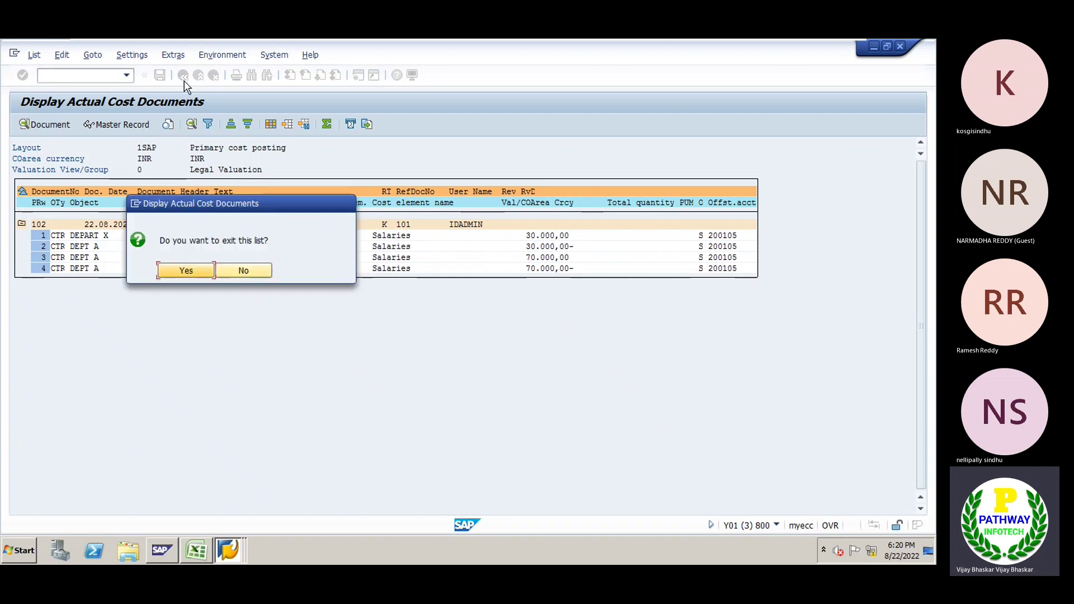
{"action": "left_click", "coordinate": [176, 268]}
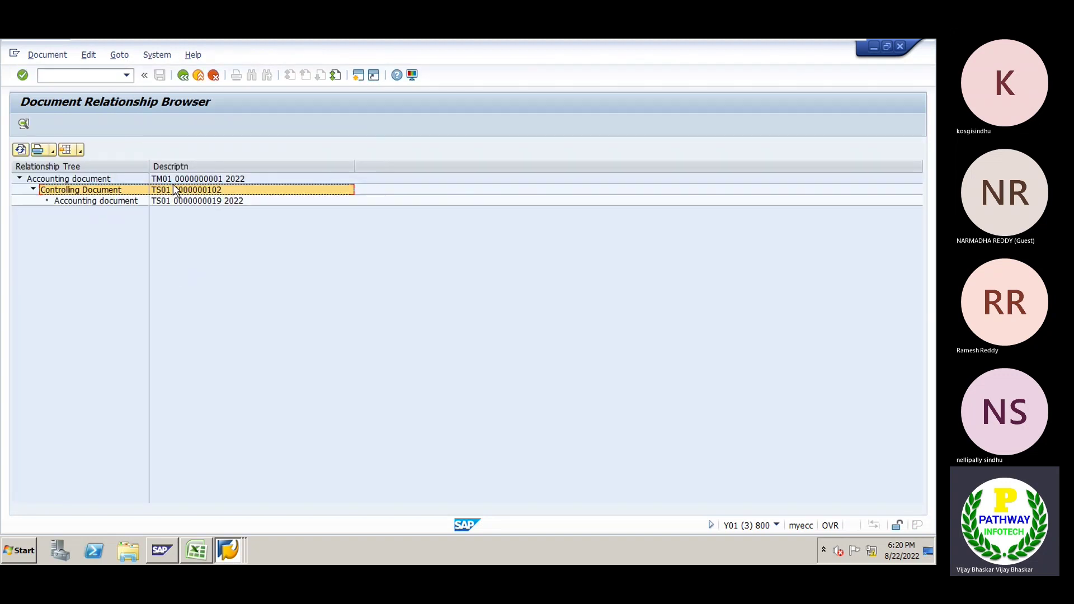
{"action": "left_click", "coordinate": [183, 78]}
{"action": "left_click", "coordinate": [183, 76]}
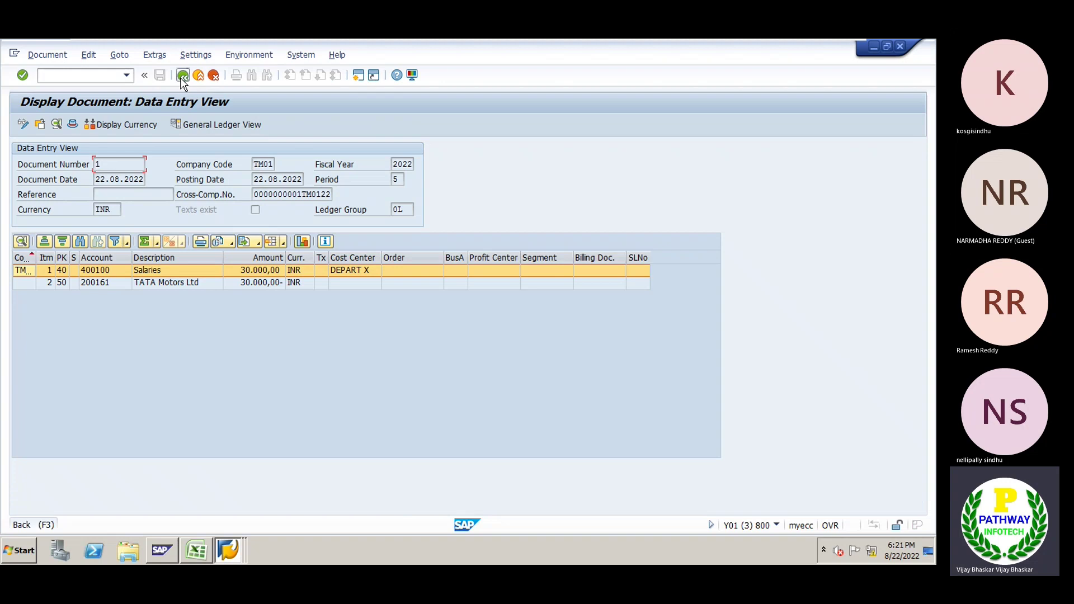